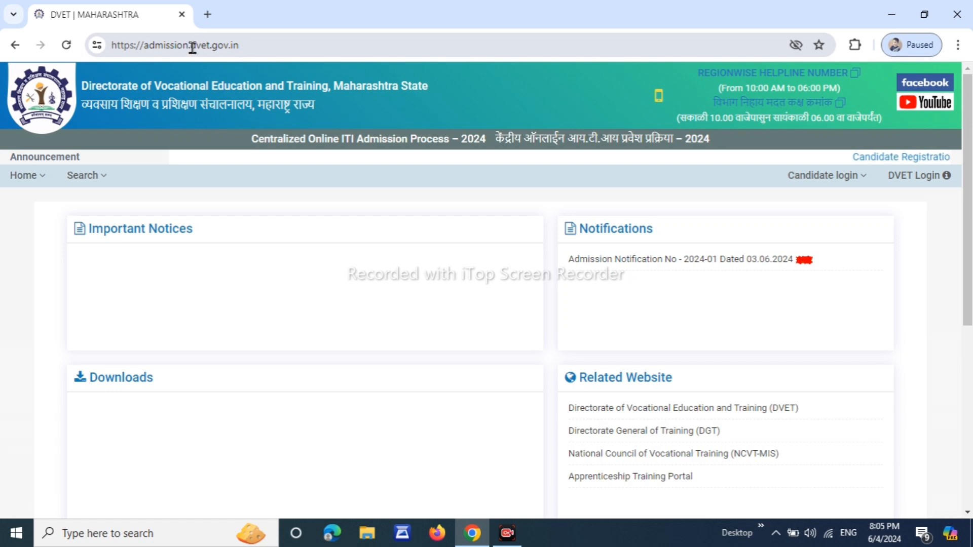
Download the Admission Notification No - 2024-01 Dated 03.06.2024 PDF and open it in a new tab
click(235, 47)
click(230, 45)
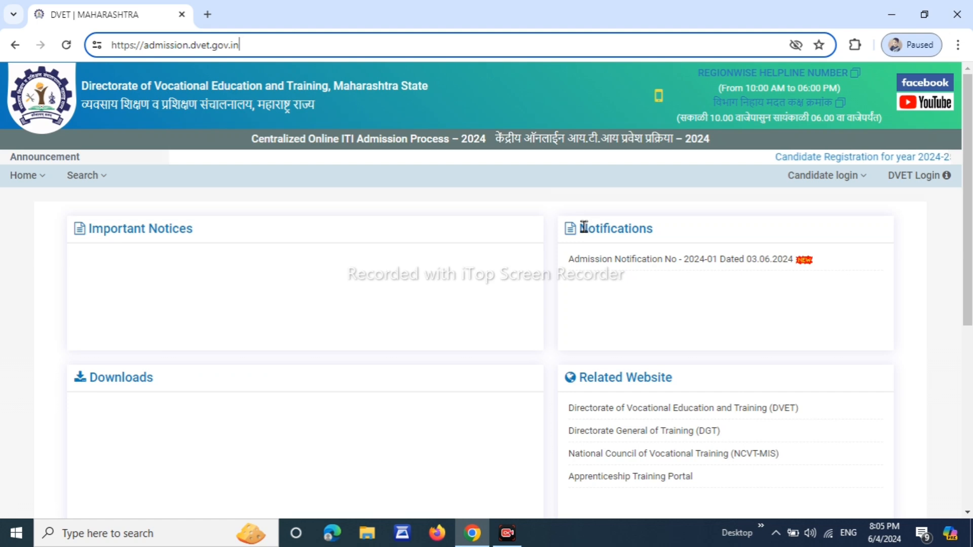
drag(580, 228, 625, 230)
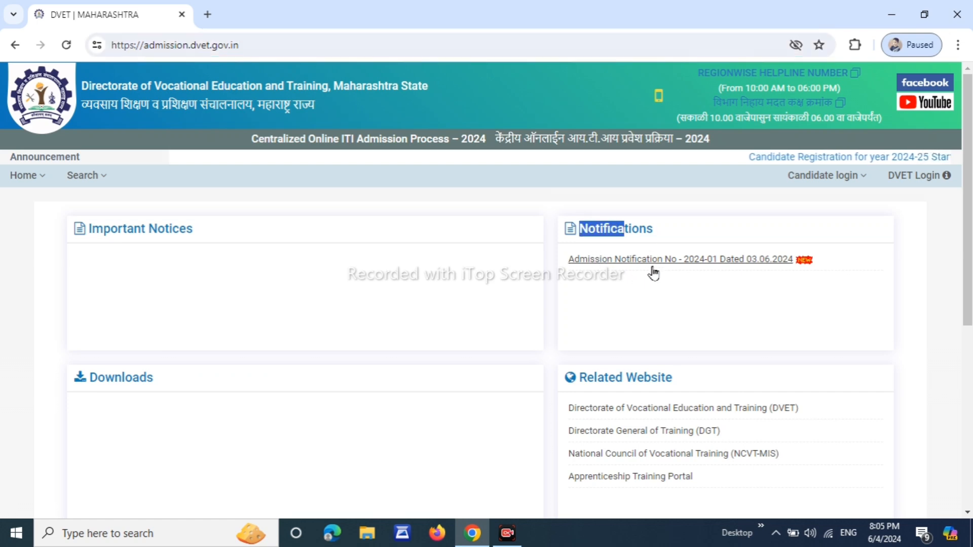
click(693, 264)
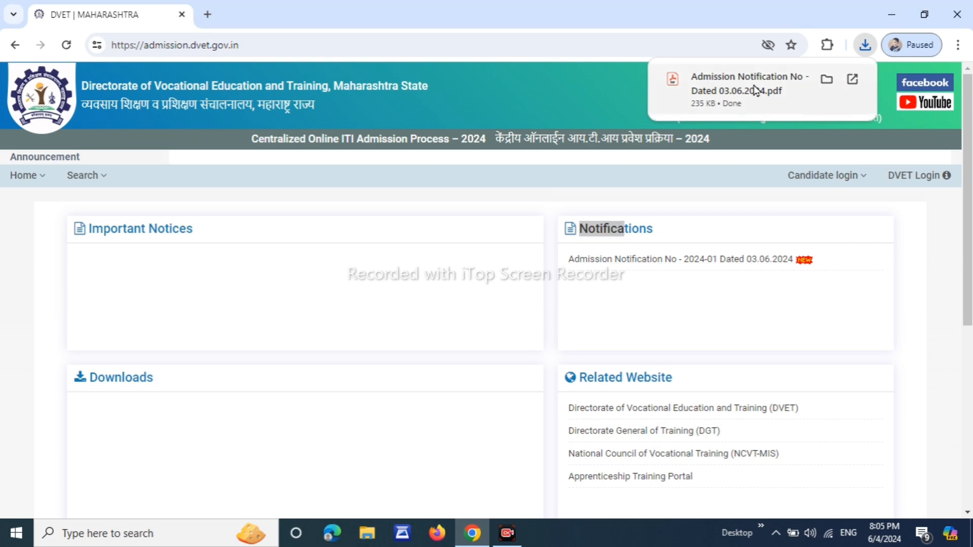
click(750, 90)
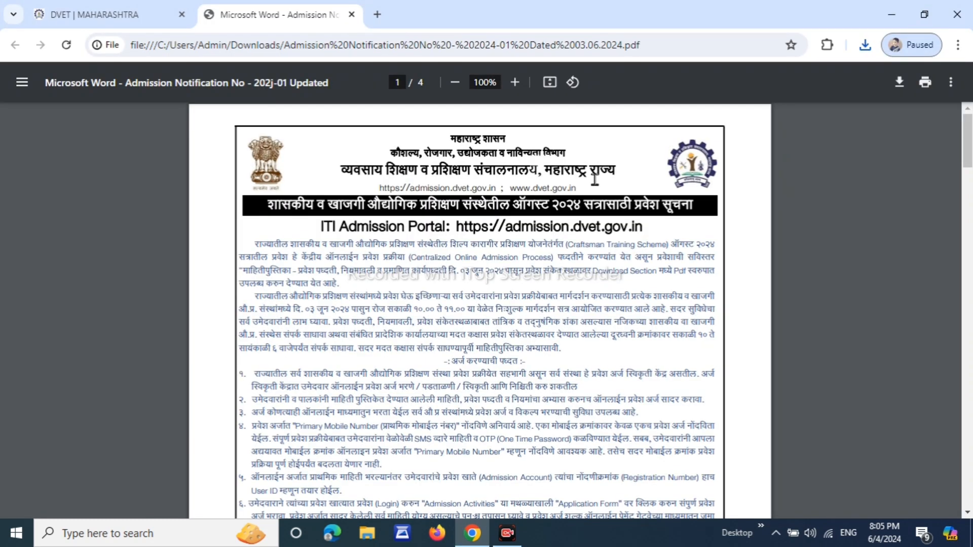
Zoom the notice to 125% and read the online application start date in the schedule
click(514, 82)
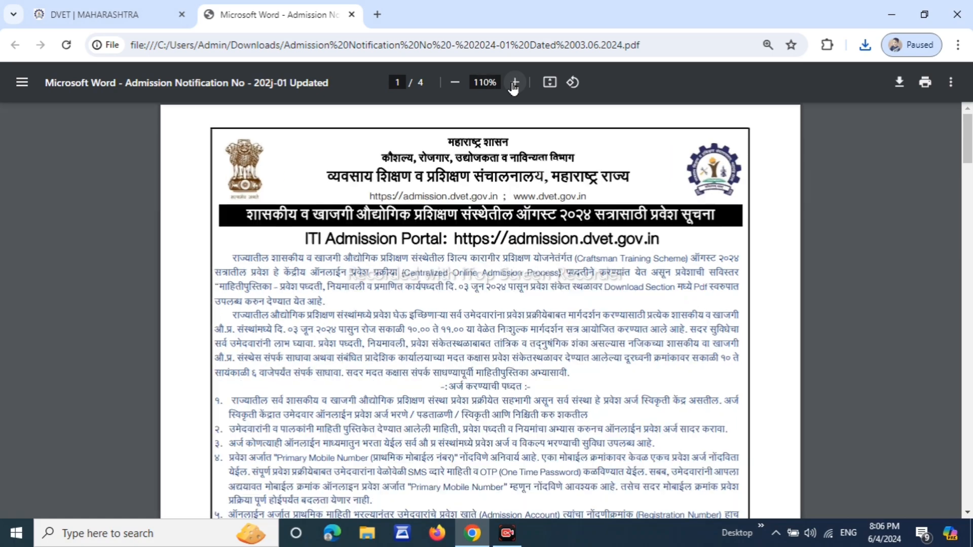
click(514, 82)
scroll(512, 152, down, 8)
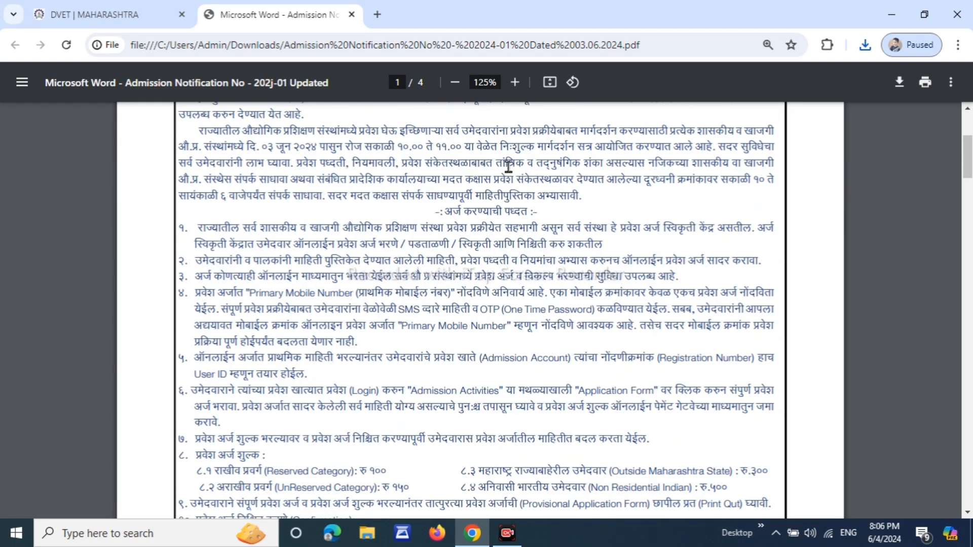
scroll(509, 168, down, 10)
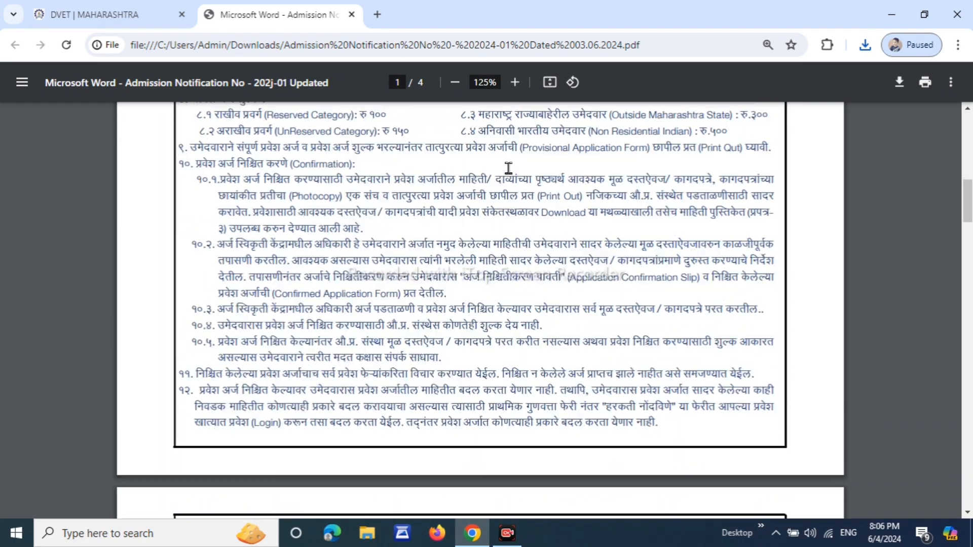
scroll(508, 170, down, 4)
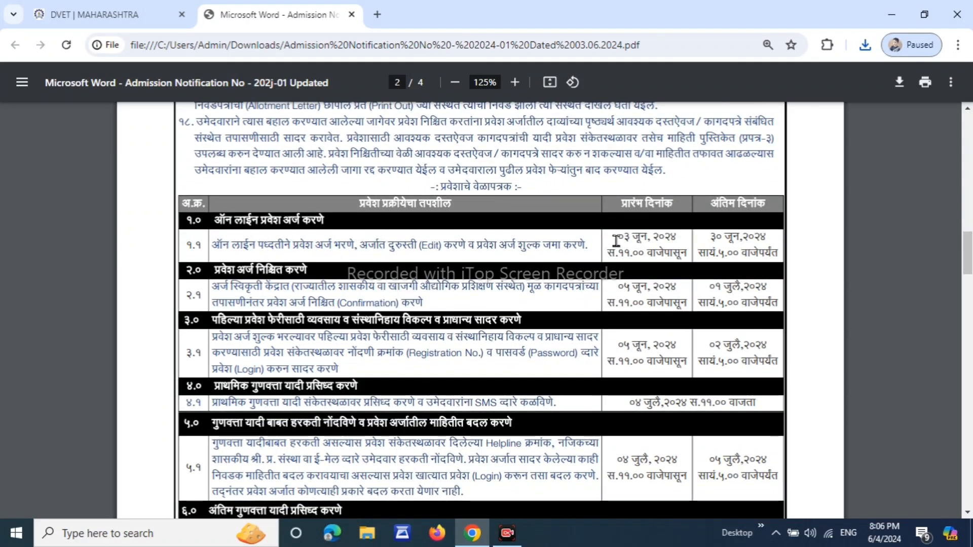
drag(619, 239, 700, 238)
click(730, 231)
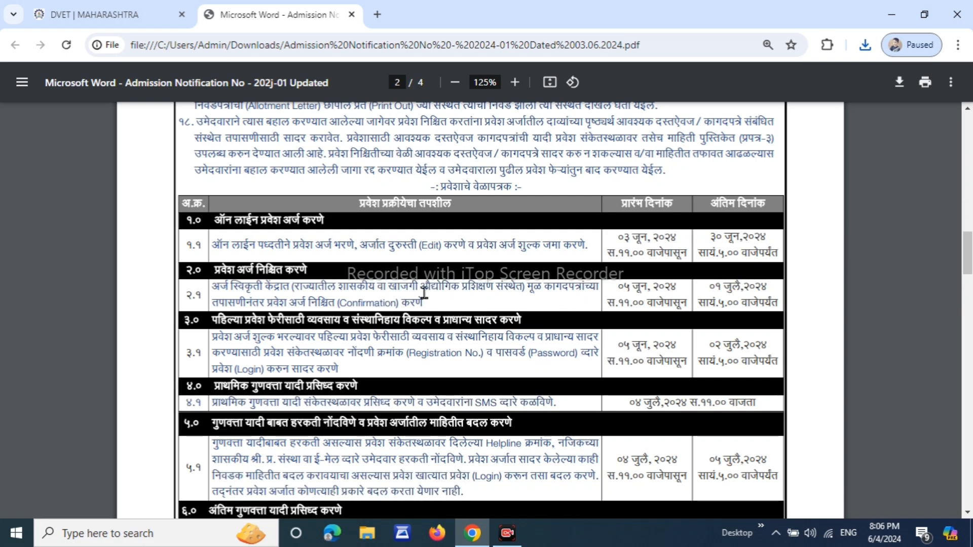
Scroll through the remaining pages, then return to the DVET | MAHARASHTRA portal tab
scroll(423, 294, down, 1)
scroll(421, 294, down, 5)
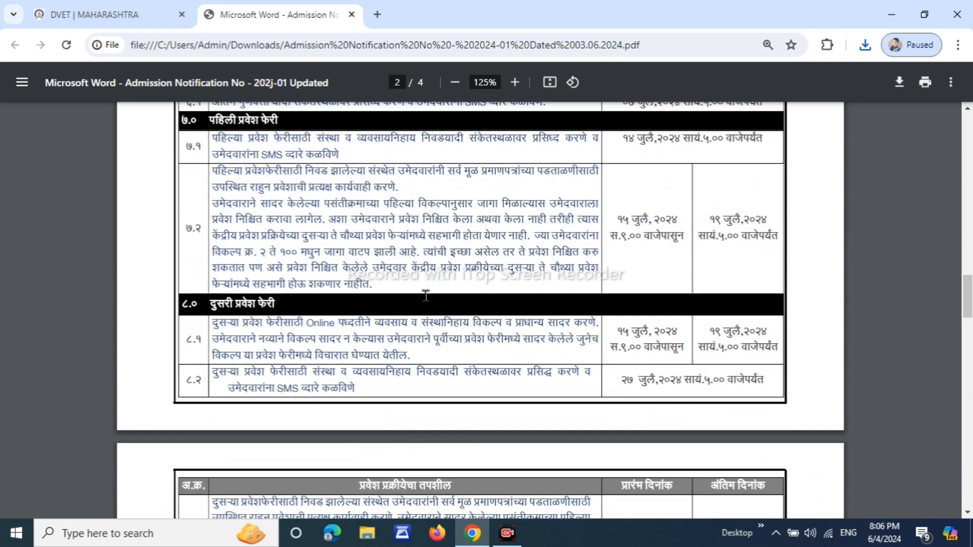
scroll(425, 296, down, 13)
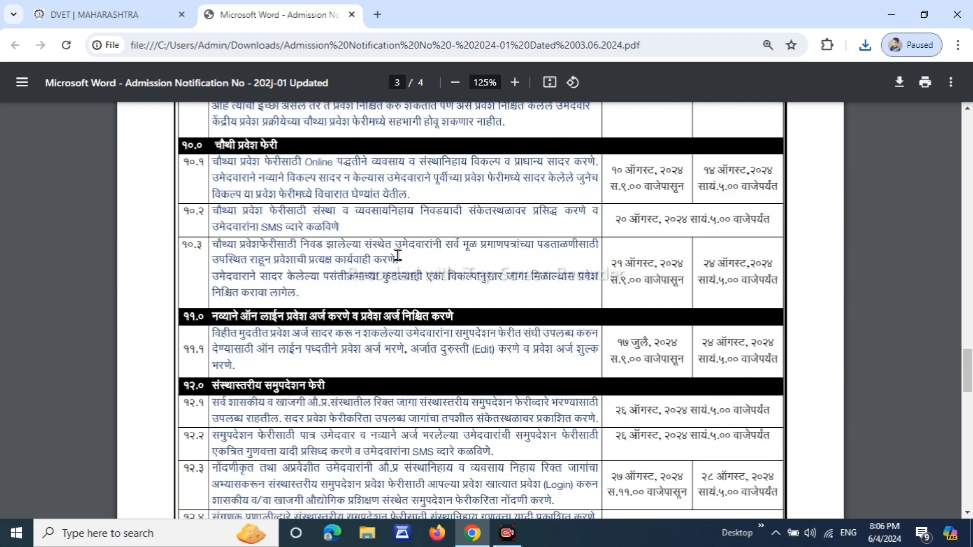
scroll(398, 256, down, 2)
click(82, 13)
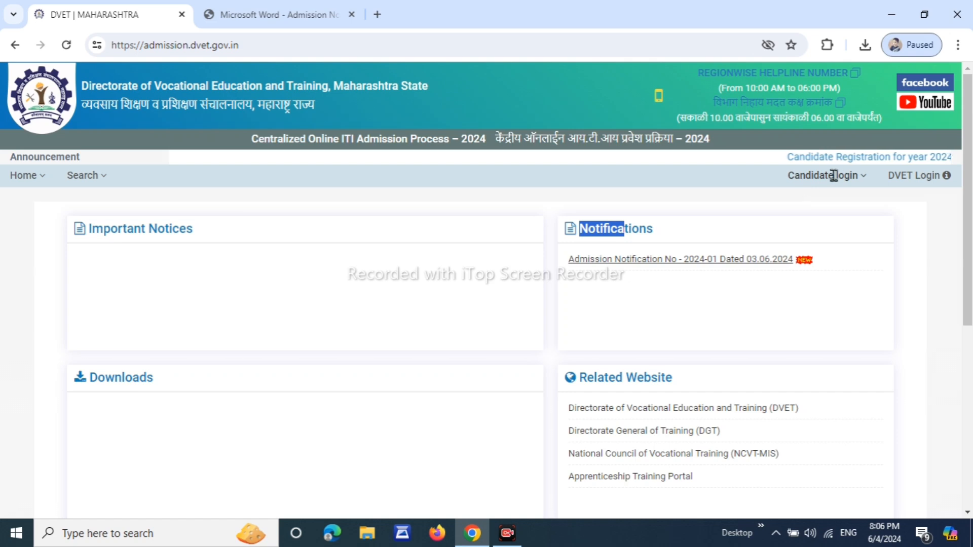
Go to Candidate login > New Candidate Registration and scroll over the blank form
click(864, 176)
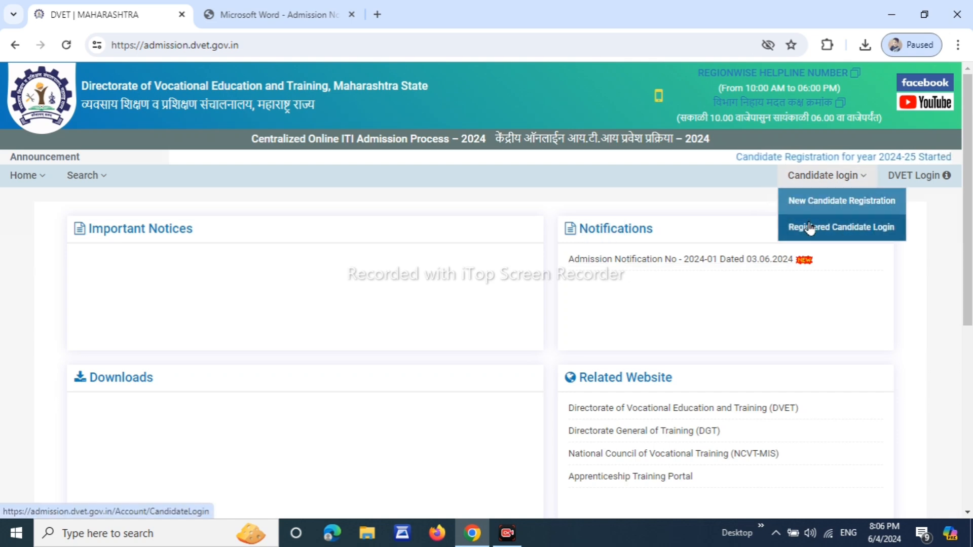
click(842, 209)
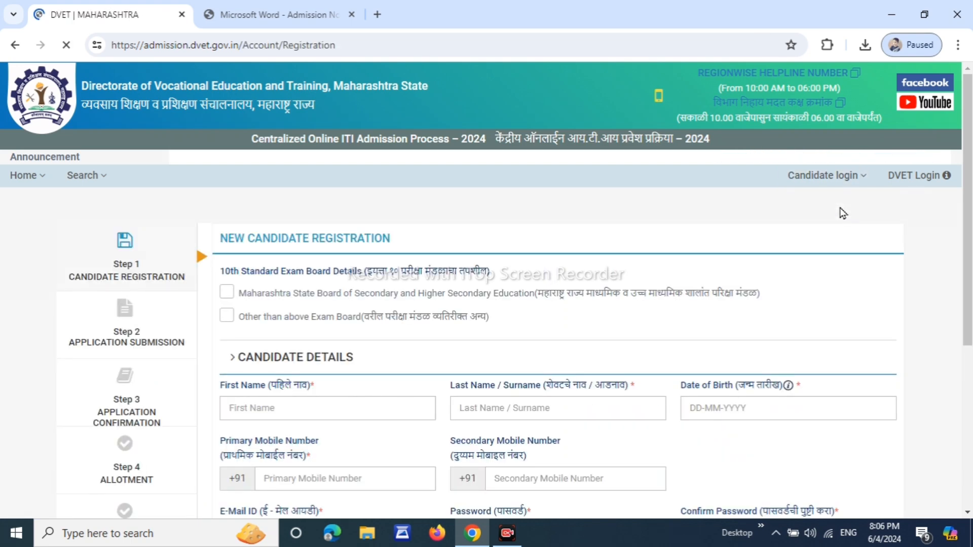
scroll(887, 226, down, 2)
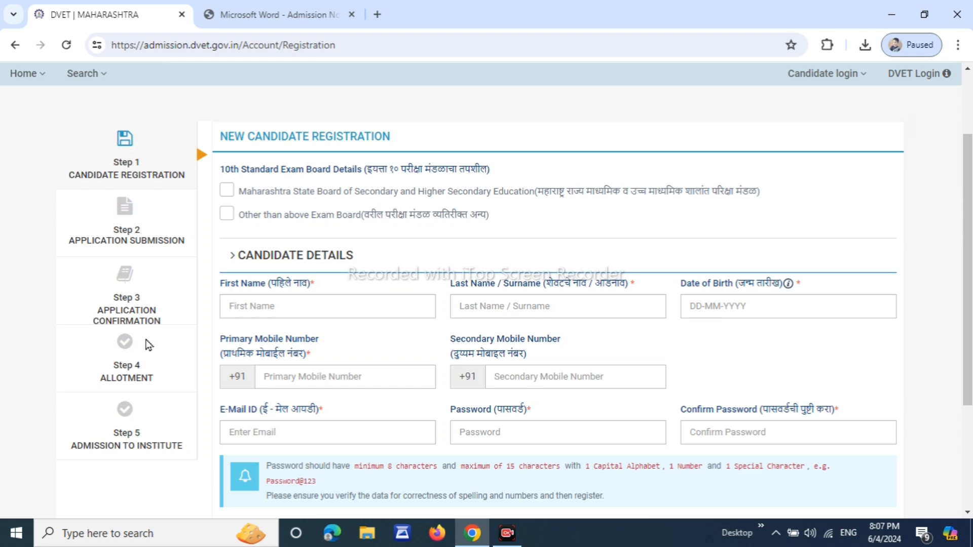
scroll(148, 345, down, 2)
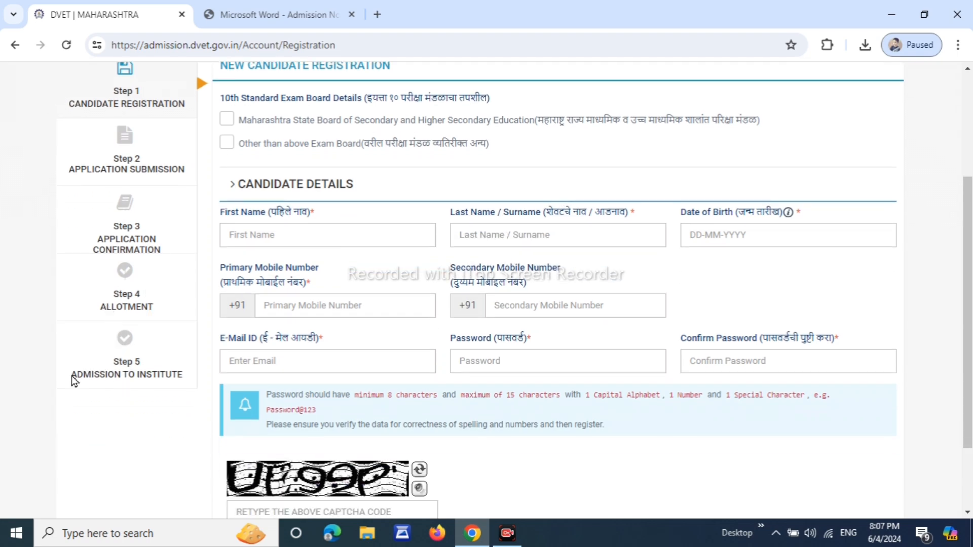
scroll(159, 362, up, 5)
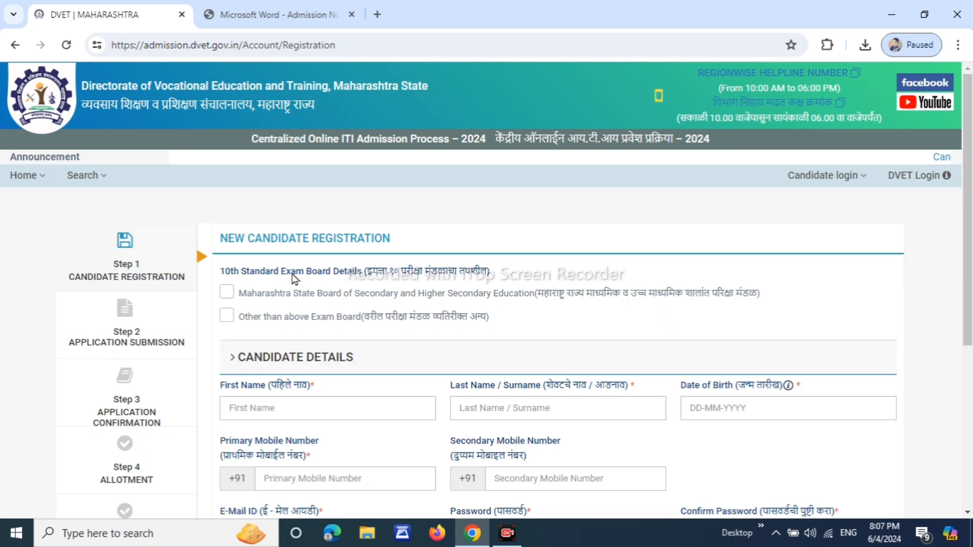
Try the 10th board options and settle on Maharashtra State Board
drag(239, 266, 379, 267)
click(435, 263)
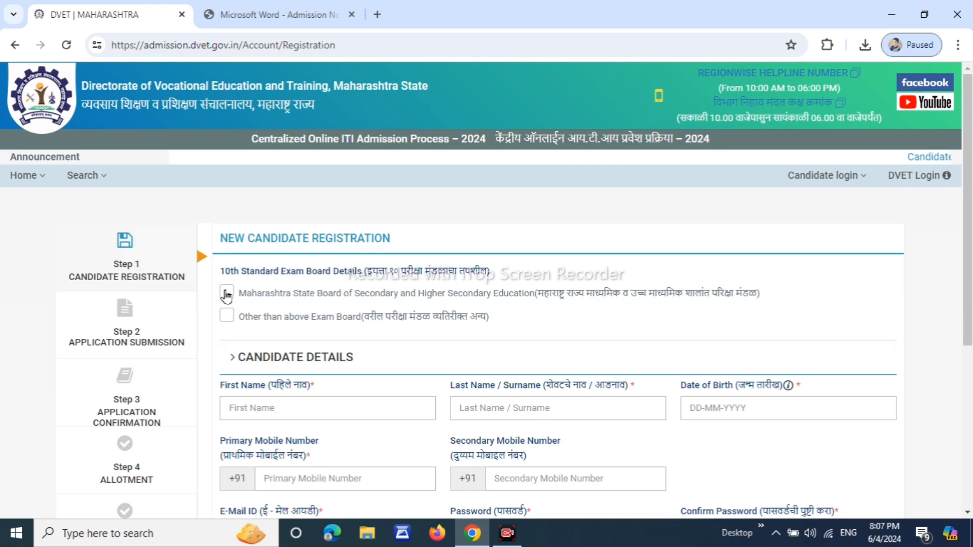
click(227, 294)
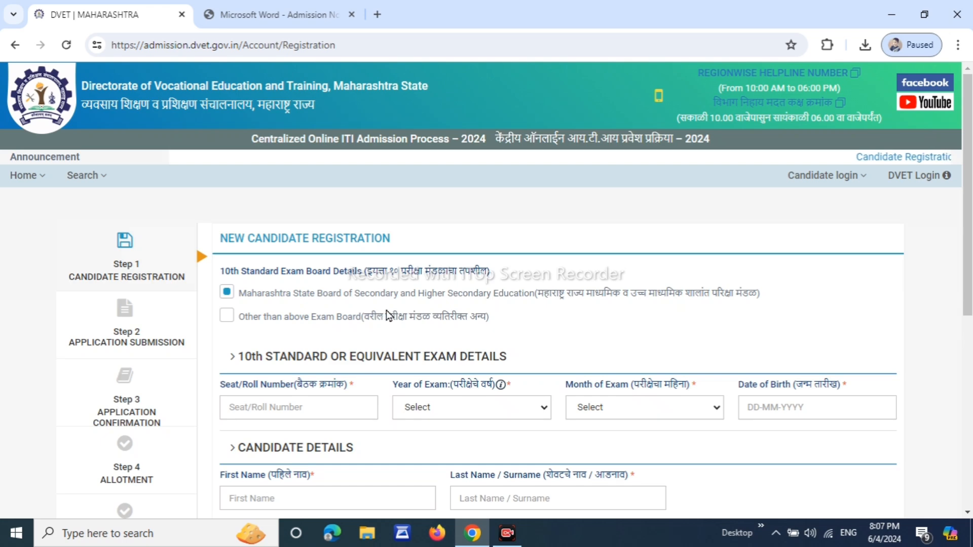
click(226, 316)
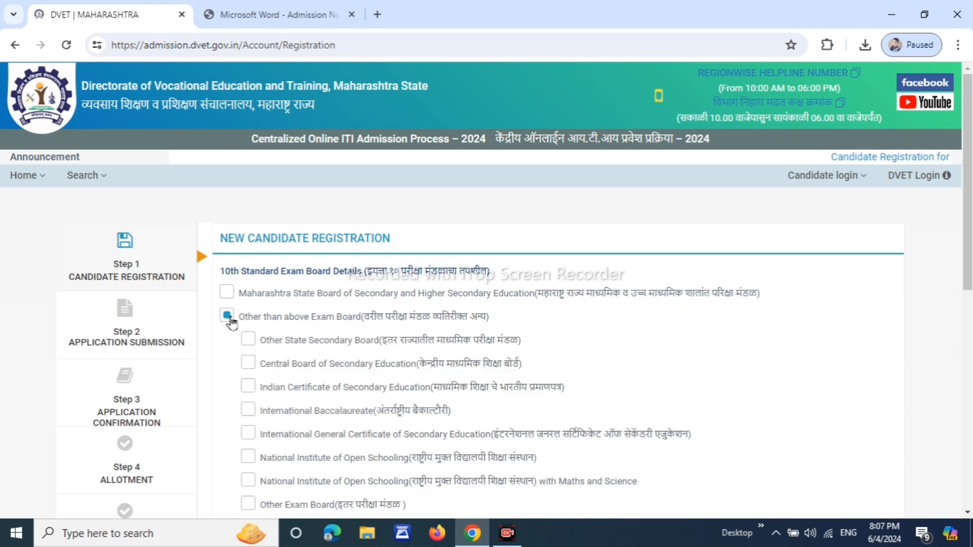
scroll(345, 297, down, 1)
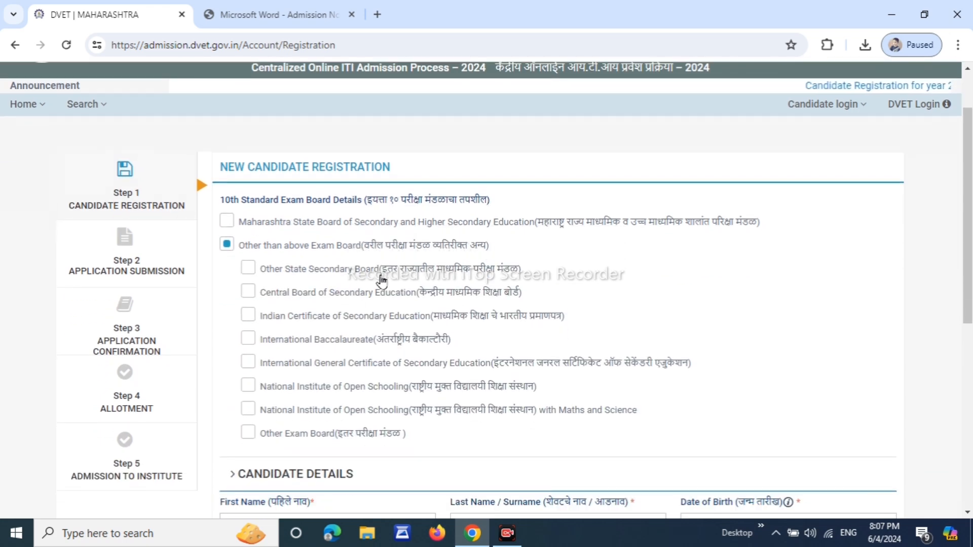
drag(291, 272, 398, 272)
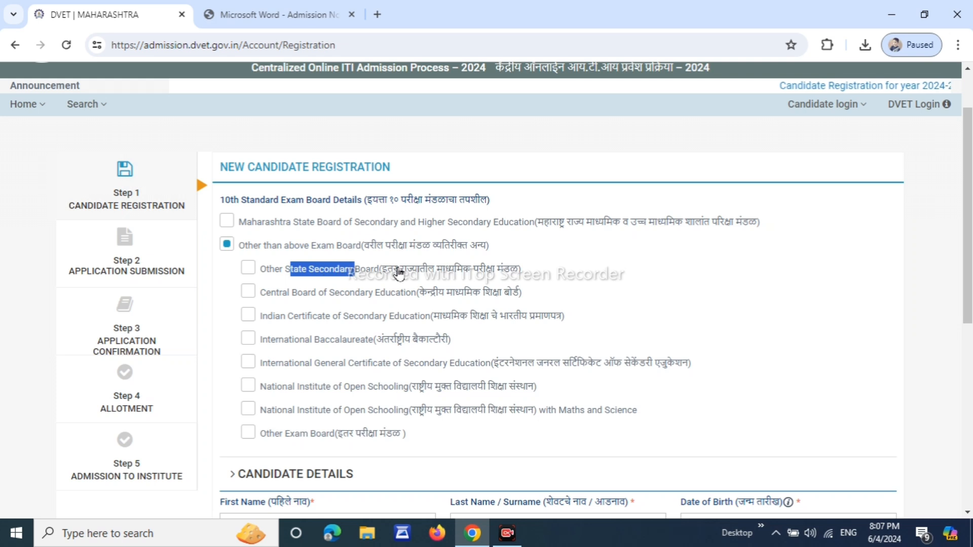
click(380, 270)
click(282, 294)
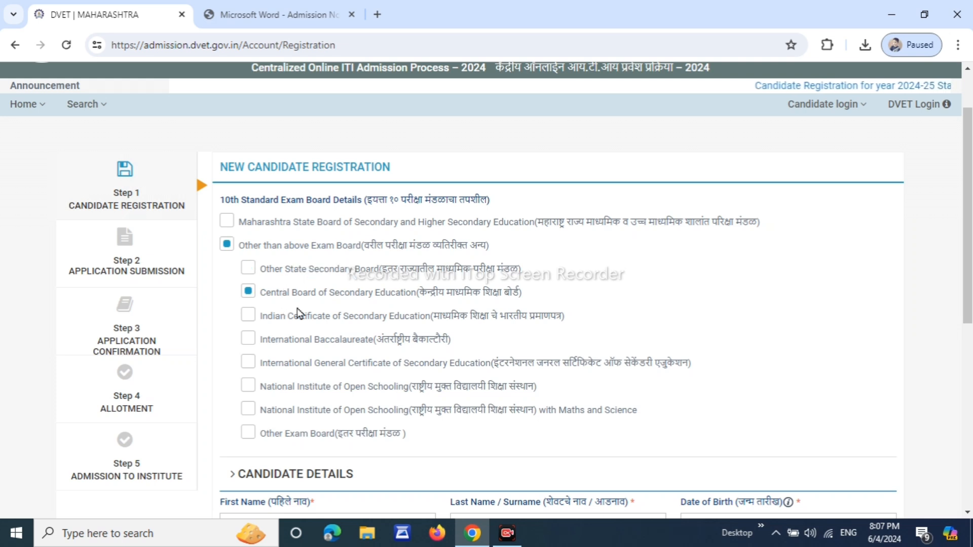
click(295, 316)
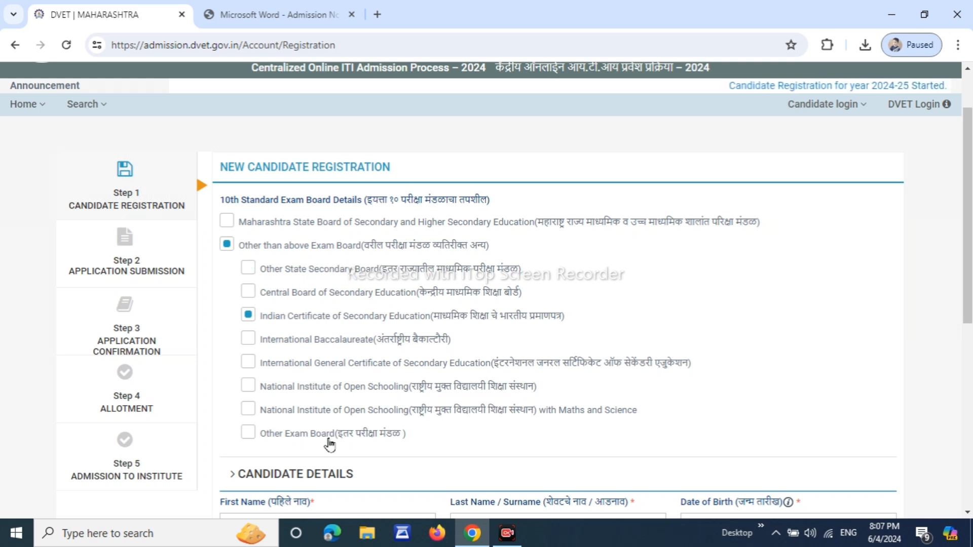
click(227, 223)
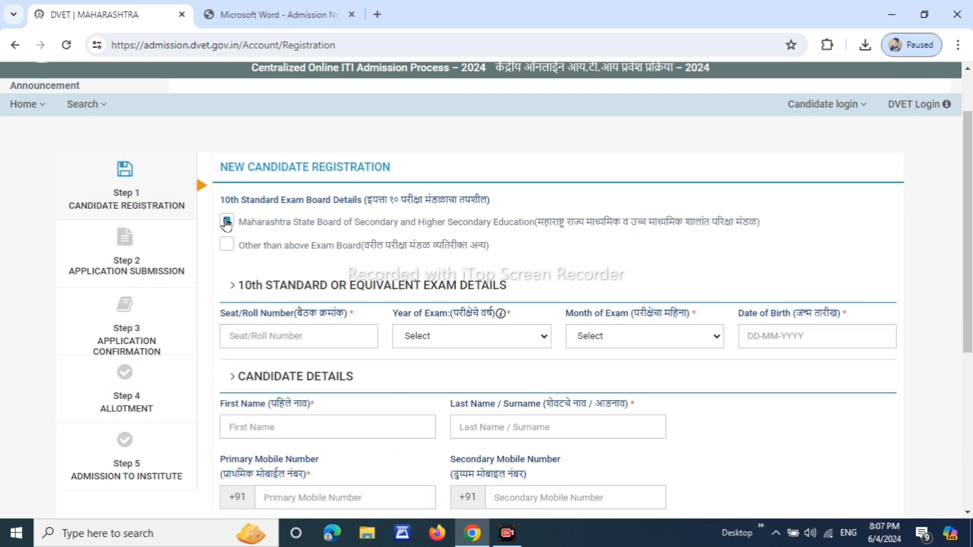
drag(262, 223, 360, 221)
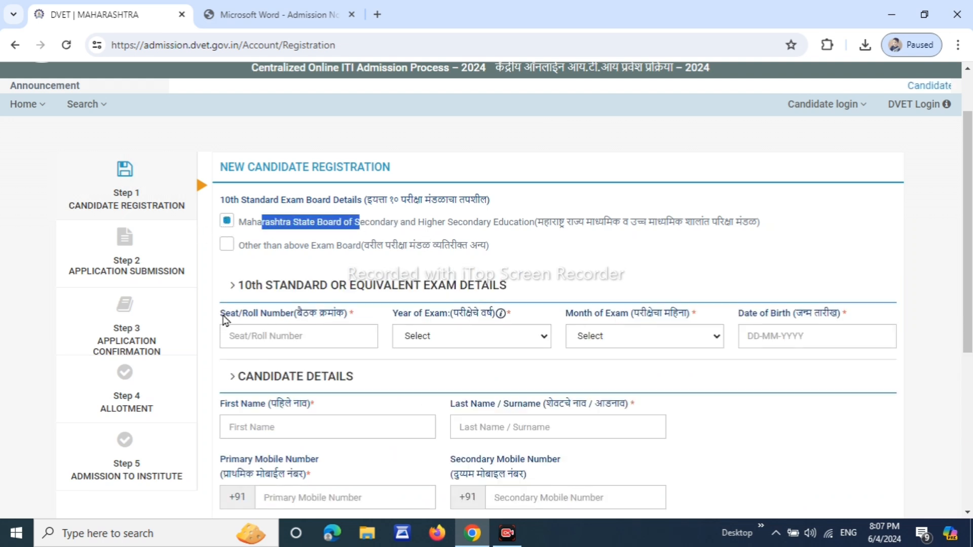
Choose 2024 as the Year of Exam
drag(222, 311, 306, 320)
click(320, 309)
click(330, 321)
click(365, 315)
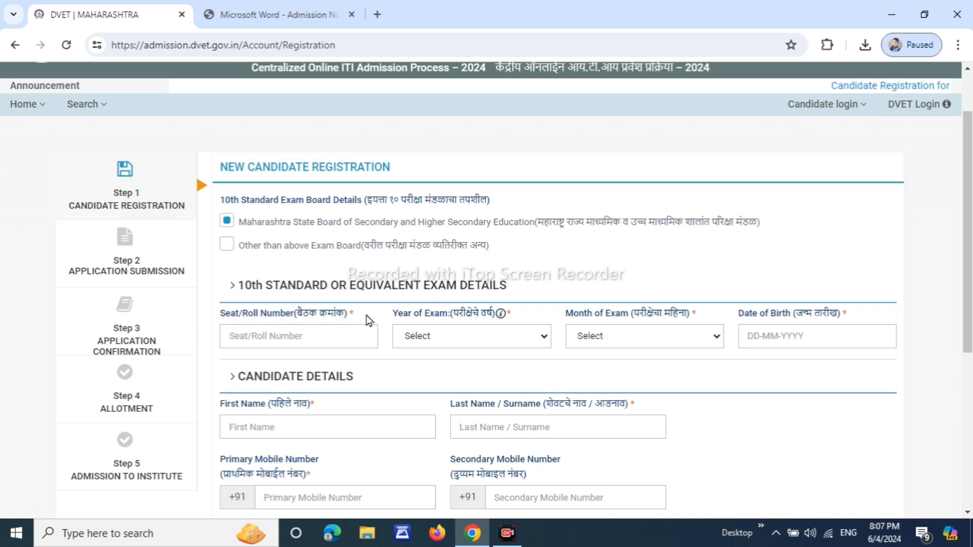
drag(393, 315, 415, 316)
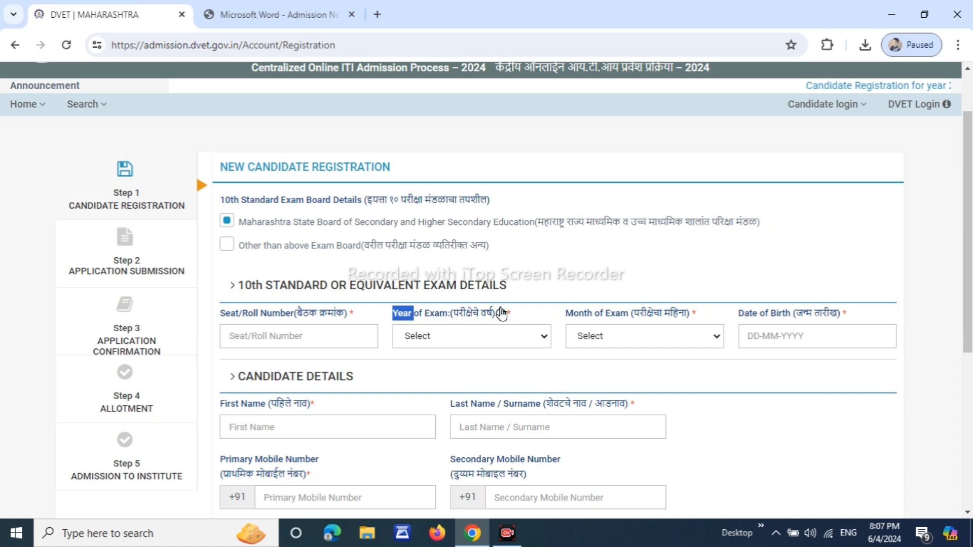
click(467, 339)
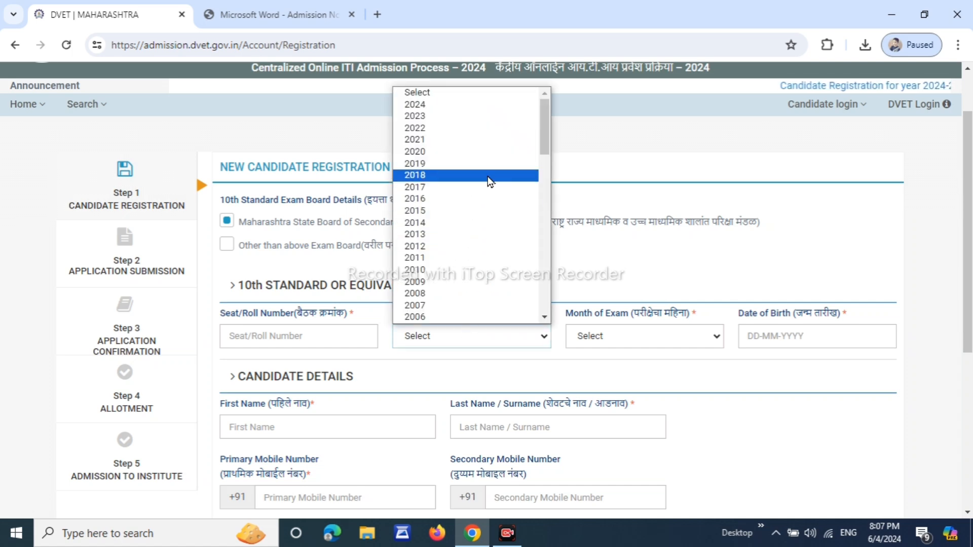
scroll(477, 239, down, 3)
scroll(481, 228, down, 3)
scroll(488, 208, down, 4)
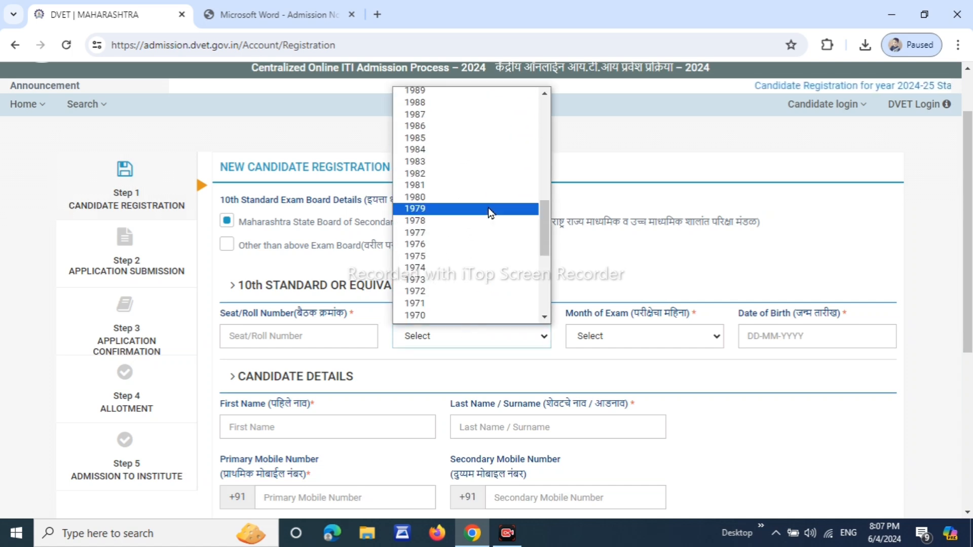
scroll(488, 208, up, 10)
click(488, 106)
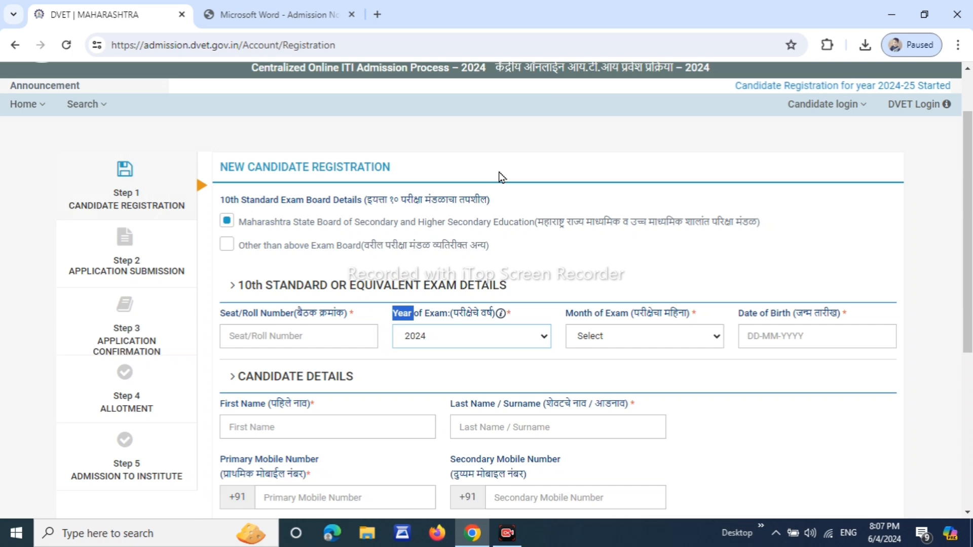
click(507, 263)
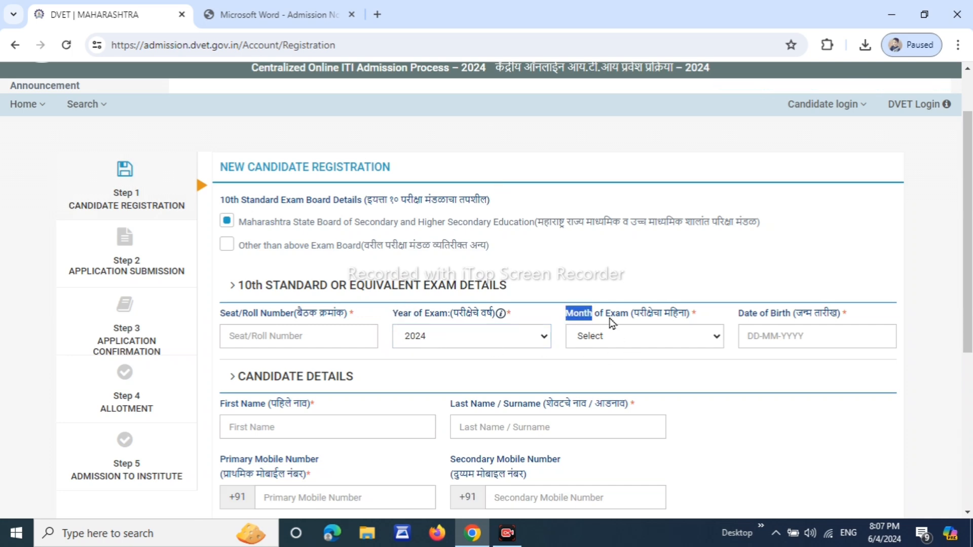
Pick March as the Month of Exam, then glance at the Date of Birth field
drag(613, 323, 632, 341)
click(632, 339)
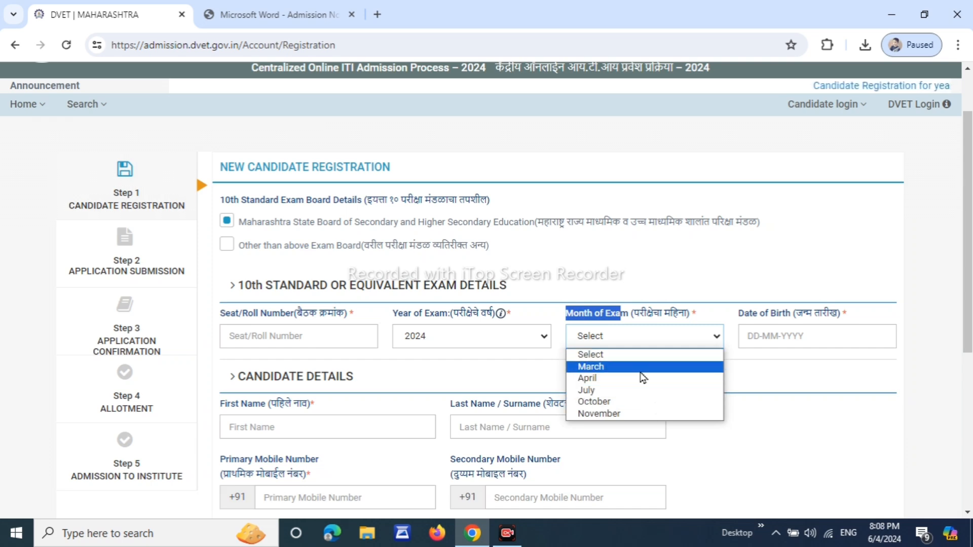
click(641, 368)
click(755, 300)
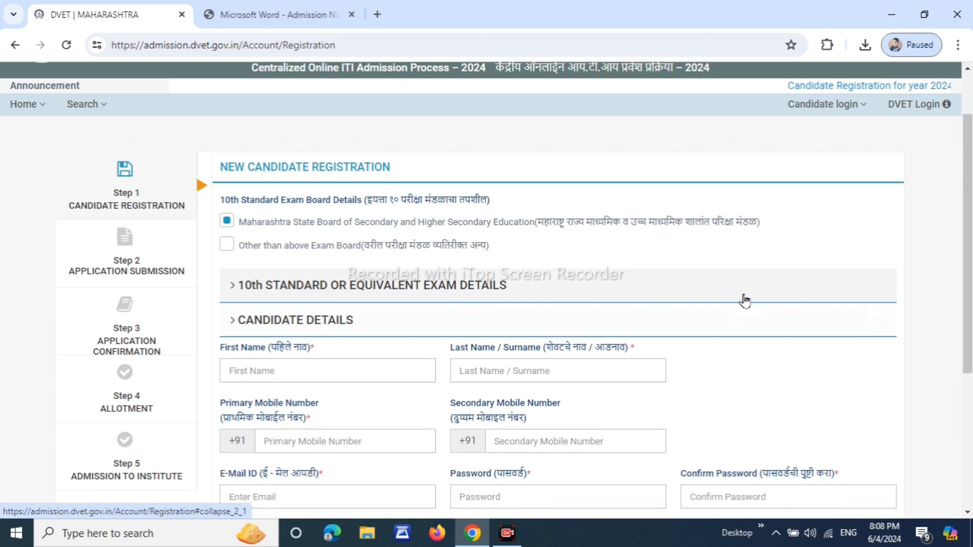
click(742, 297)
drag(744, 314, 823, 313)
click(857, 316)
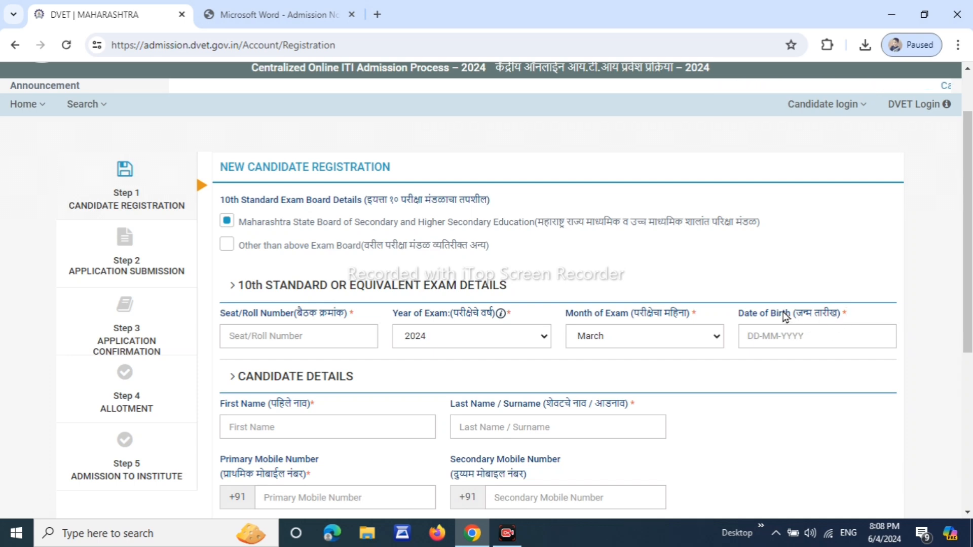
Enter the candidate's first name and surname
scroll(785, 317, down, 5)
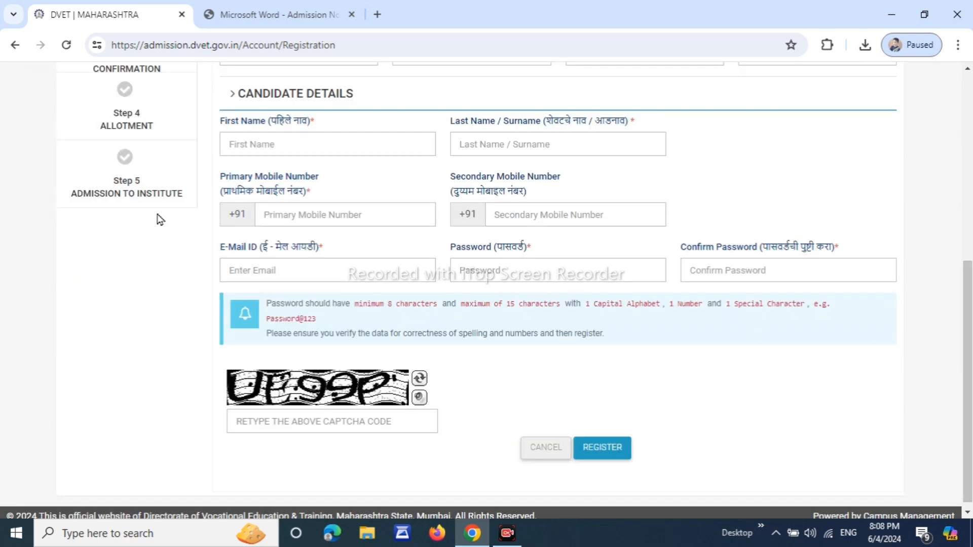
drag(223, 124, 261, 125)
click(260, 145)
text(RUSHIKESH)
drag(514, 121, 520, 140)
click(519, 144)
text(K)
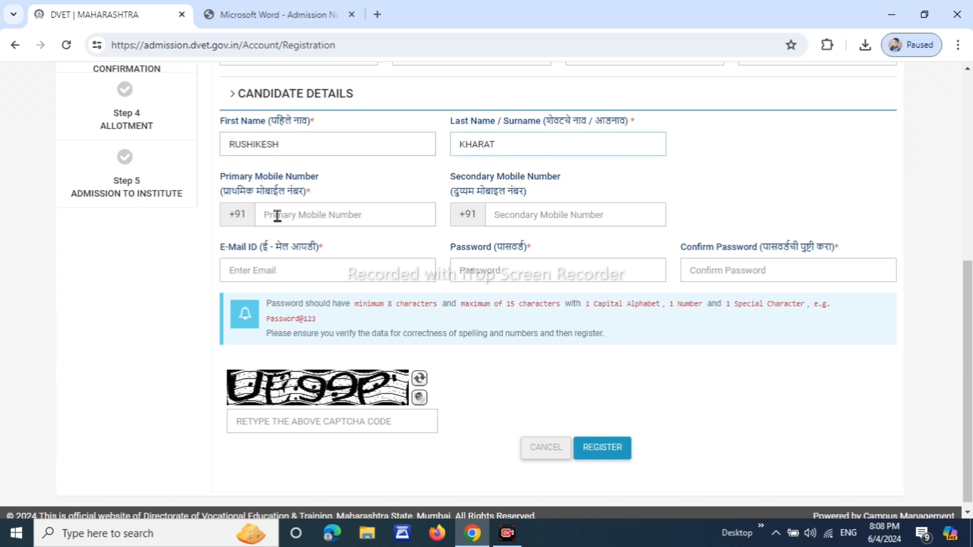
Review the mobile, e-mail and password fields, then type the captcha code
drag(244, 178, 280, 181)
click(337, 185)
drag(220, 189, 339, 190)
click(349, 193)
drag(455, 176, 562, 183)
click(631, 191)
drag(213, 252, 293, 249)
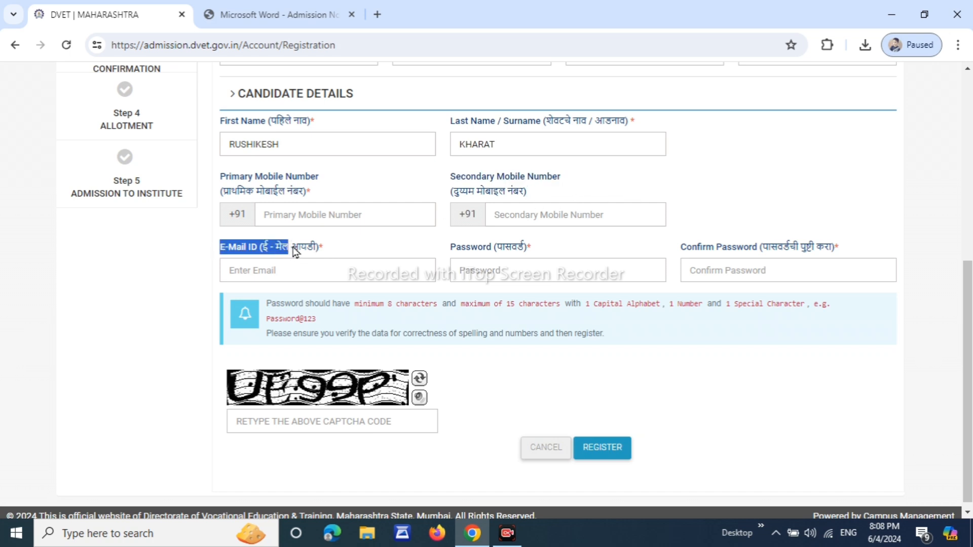
click(321, 250)
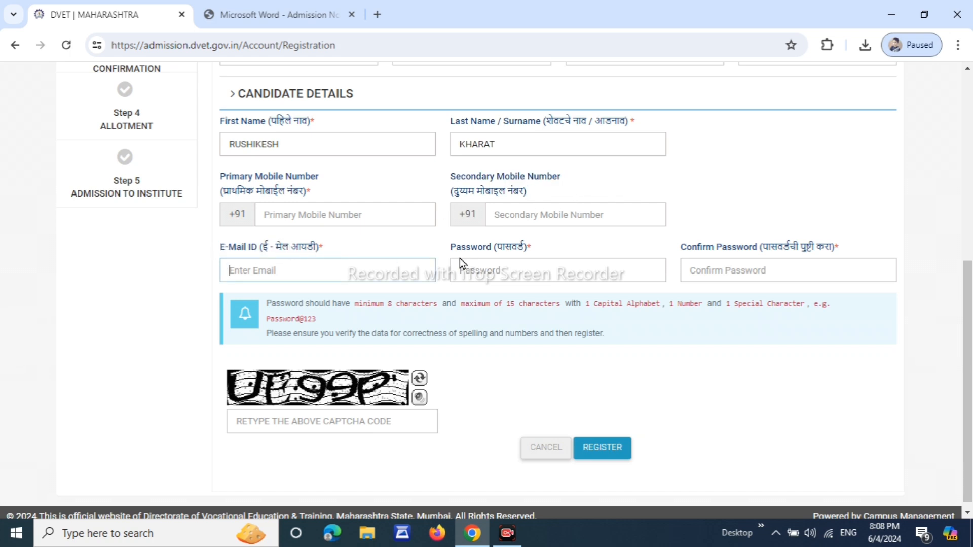
drag(455, 251, 521, 263)
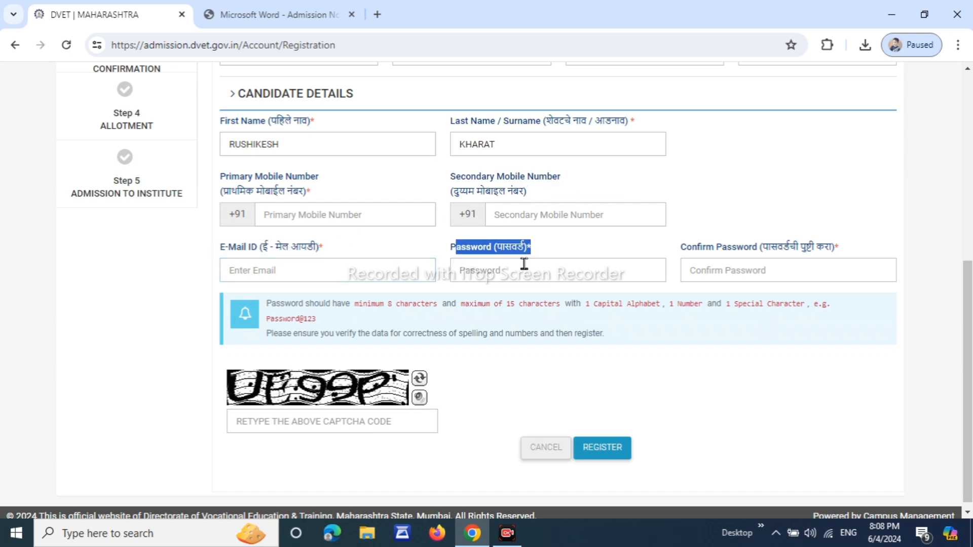
click(586, 249)
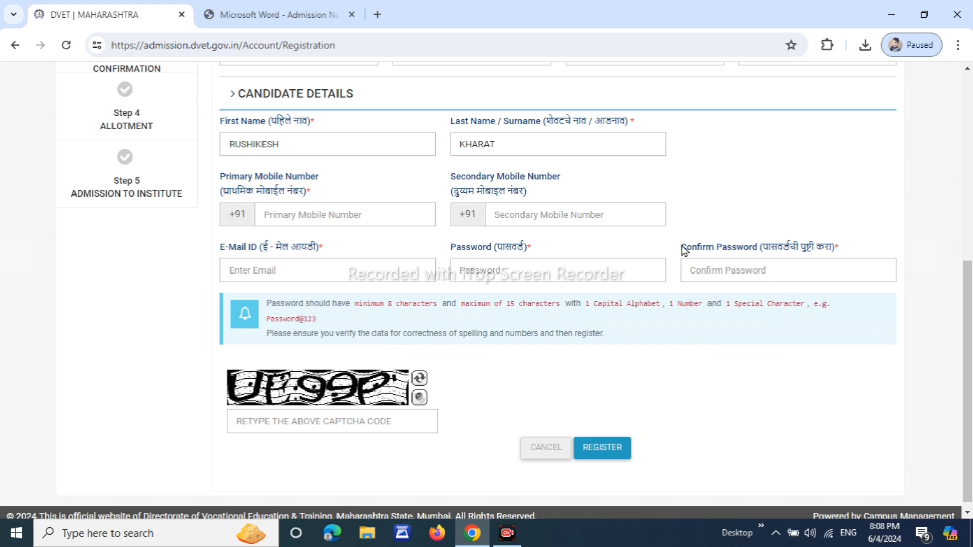
drag(683, 246, 775, 260)
click(774, 214)
text(UW)
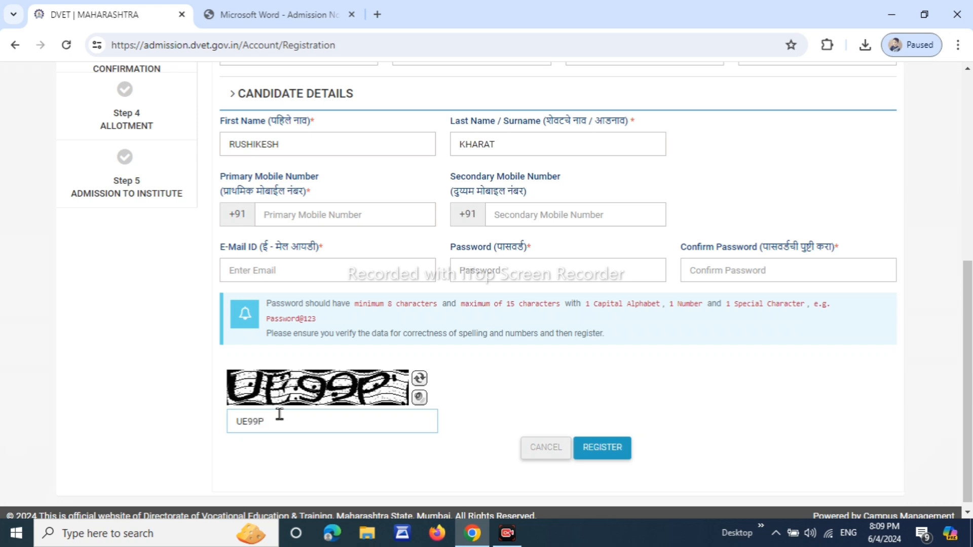
Submit the registration and continue to the Candidate Login page
click(614, 447)
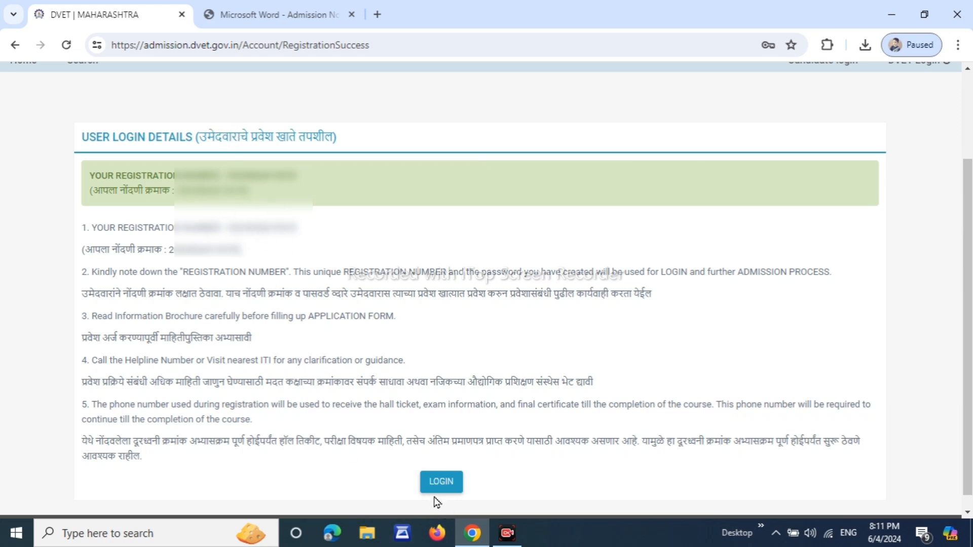
click(427, 483)
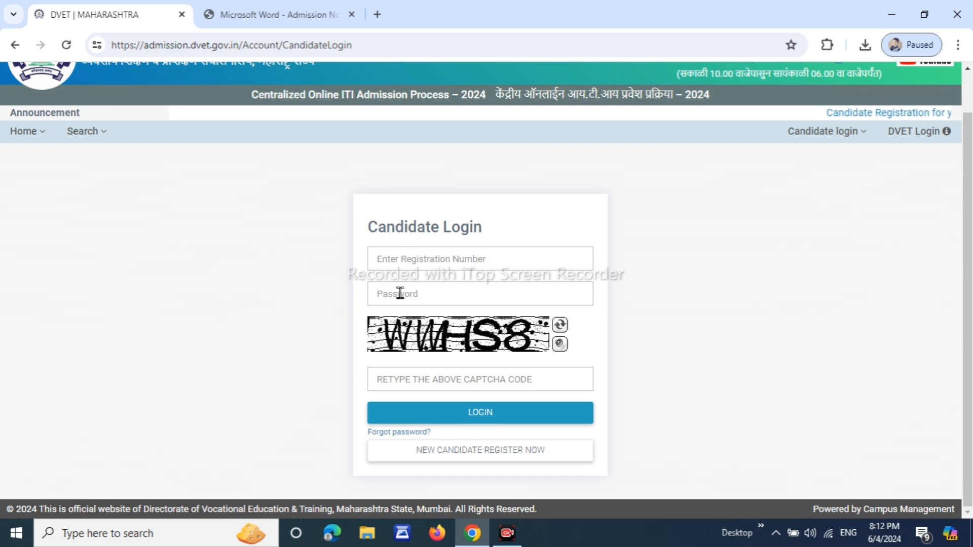
Enter the login captcha code and sign in to the candidate account
click(425, 379)
text(ww)
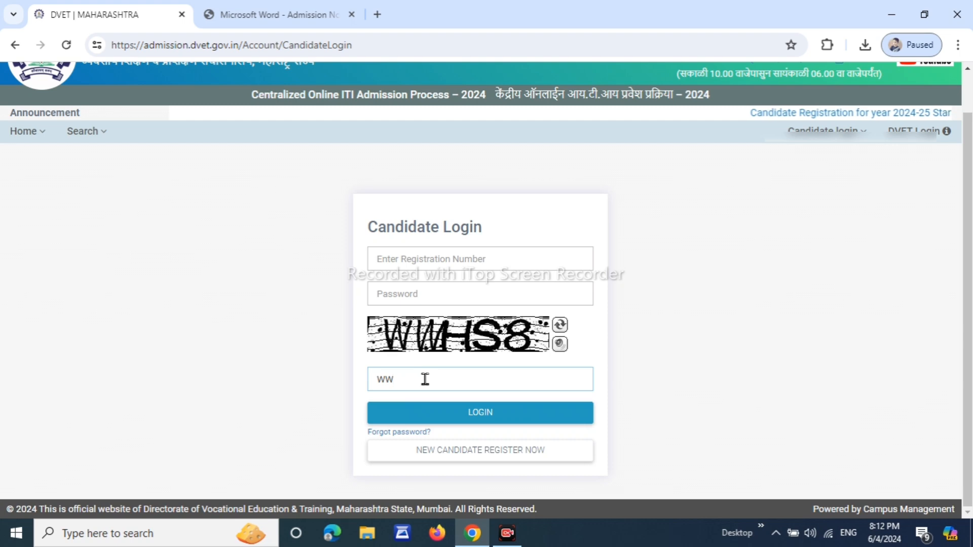
text(hs8)
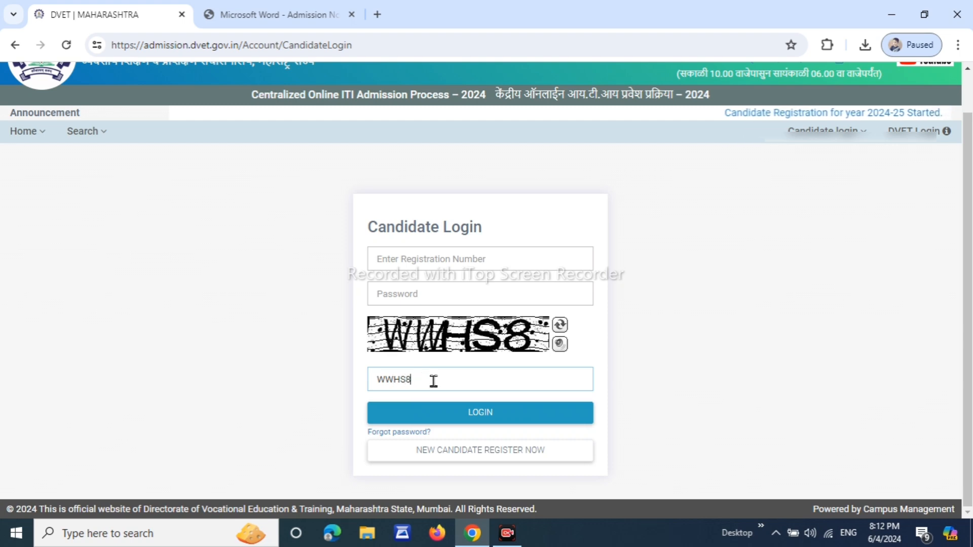
click(479, 423)
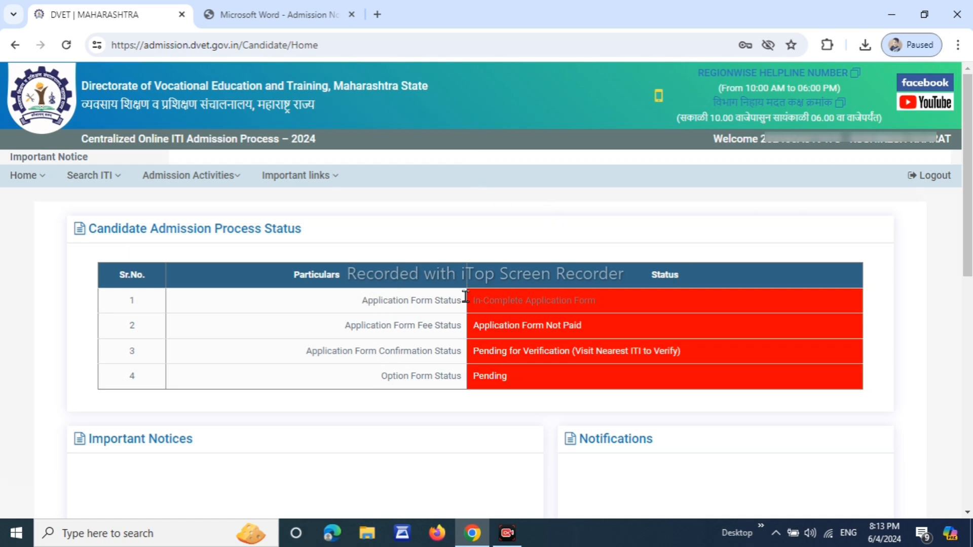
Open Admission Activities > Application Form and scroll through the candidate instructions
drag(379, 325, 408, 376)
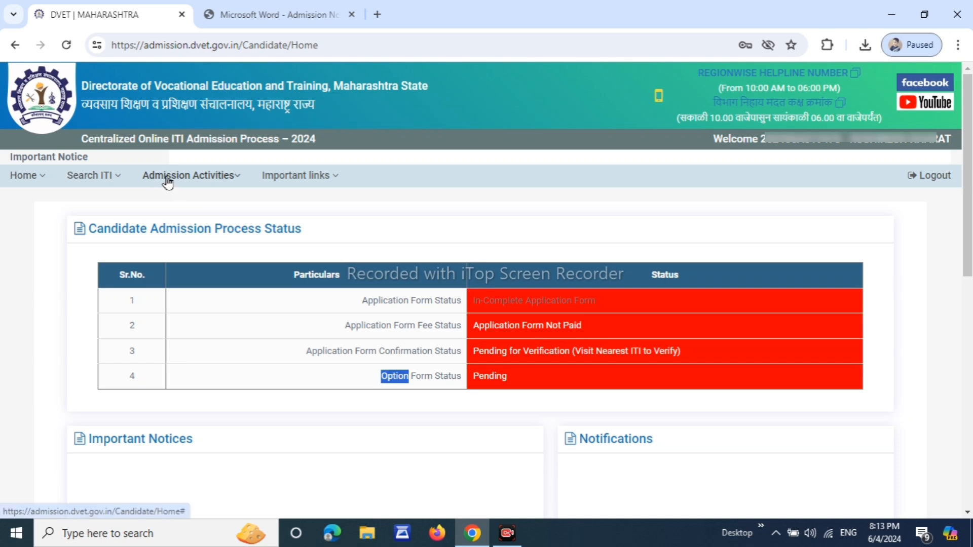
click(231, 178)
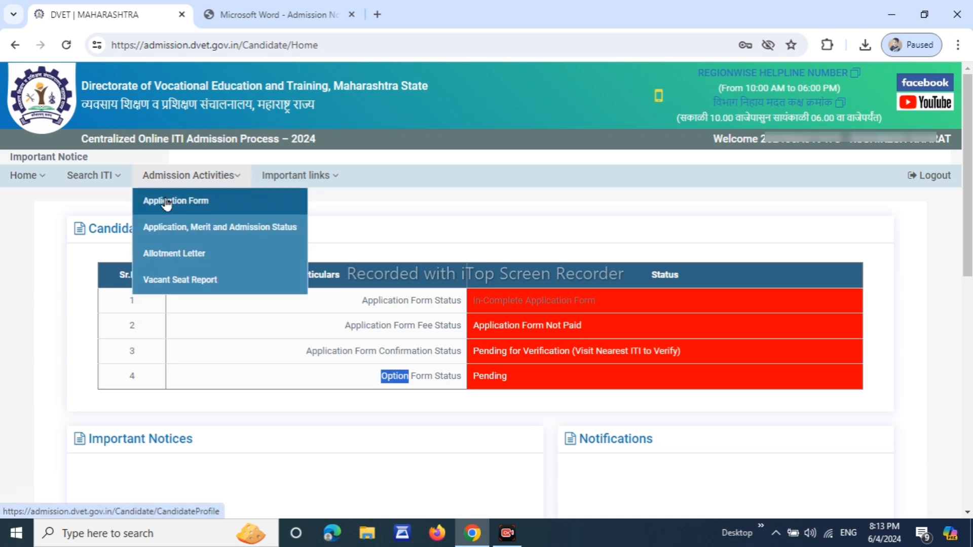
click(209, 203)
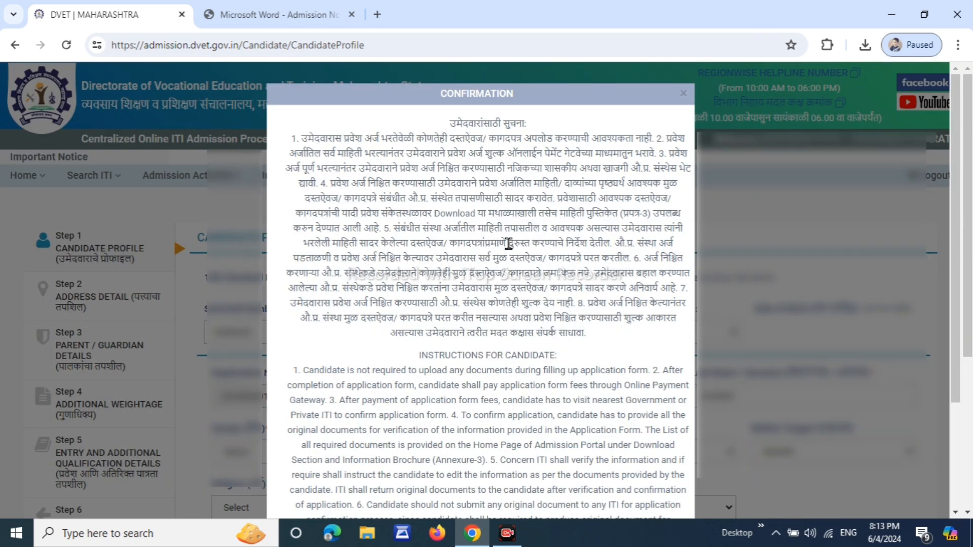
scroll(518, 209, down, 2)
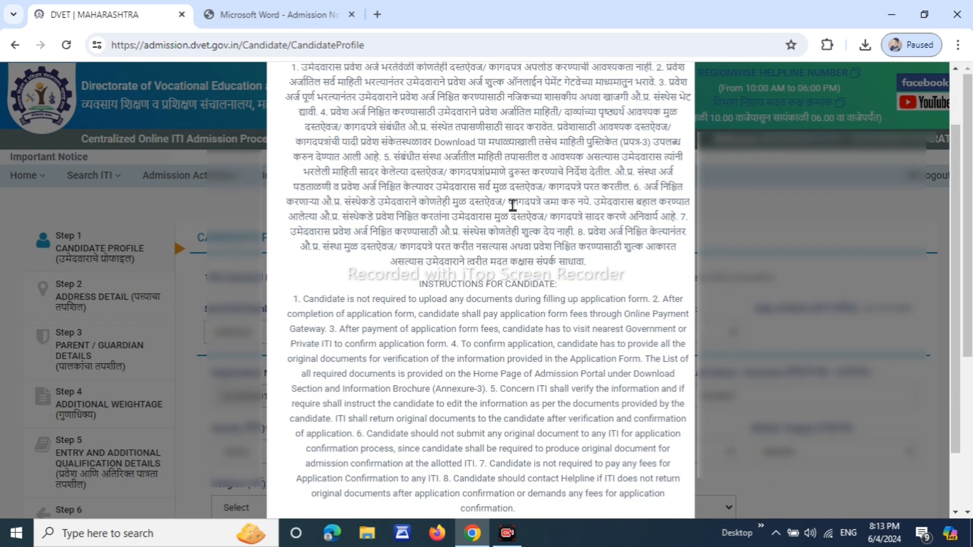
scroll(512, 208, up, 2)
scroll(507, 152, down, 1)
scroll(511, 169, down, 2)
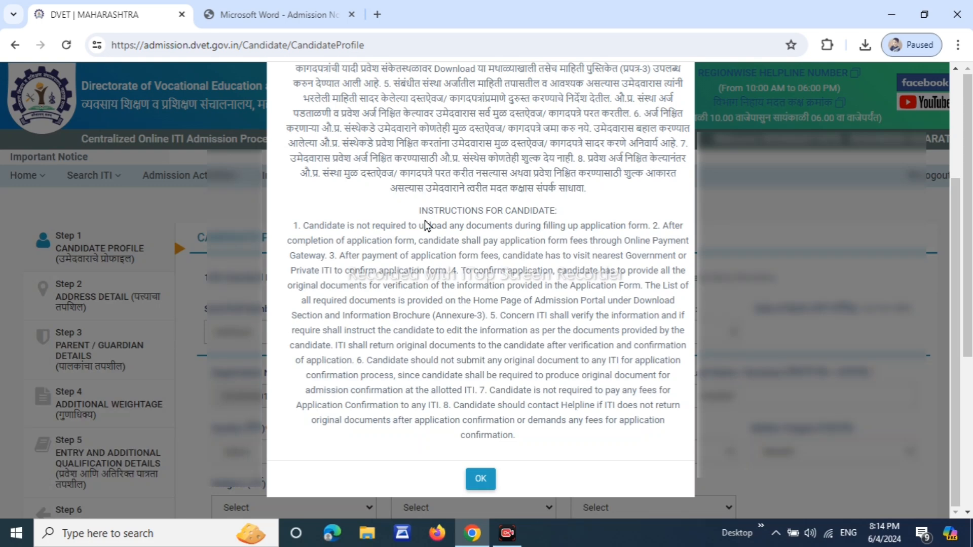
drag(420, 210, 513, 211)
click(577, 220)
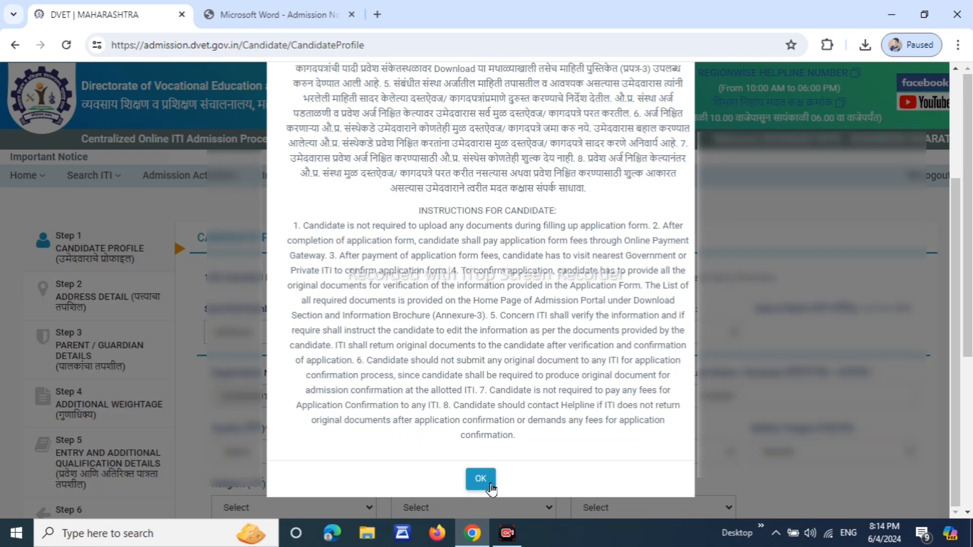
Dismiss the instructions, review the prefilled fields, and set gender to Male
click(481, 479)
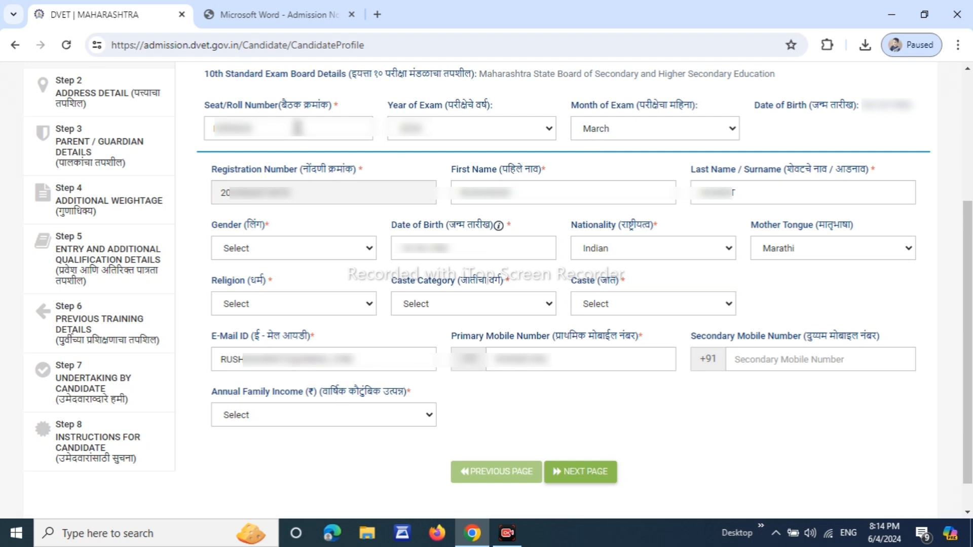
drag(223, 105, 275, 105)
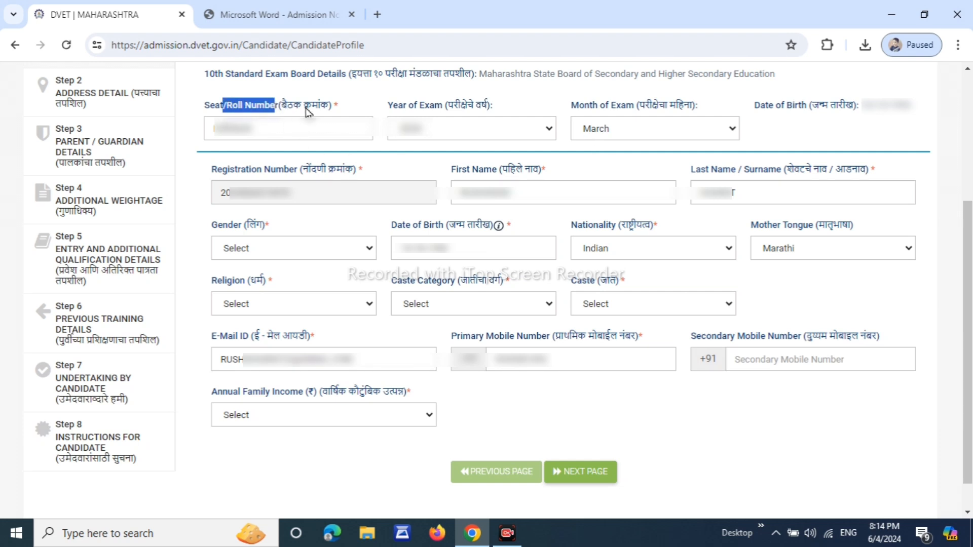
click(395, 99)
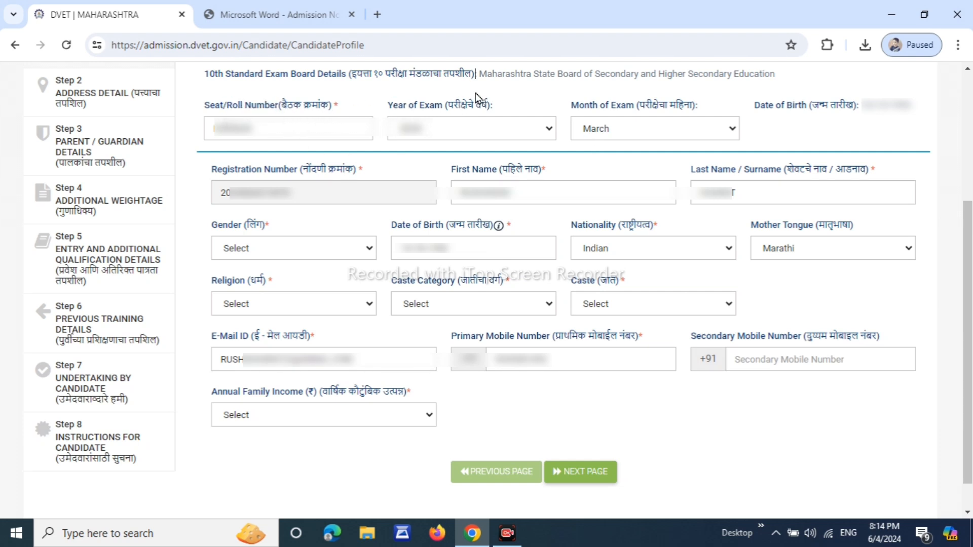
drag(580, 107, 640, 107)
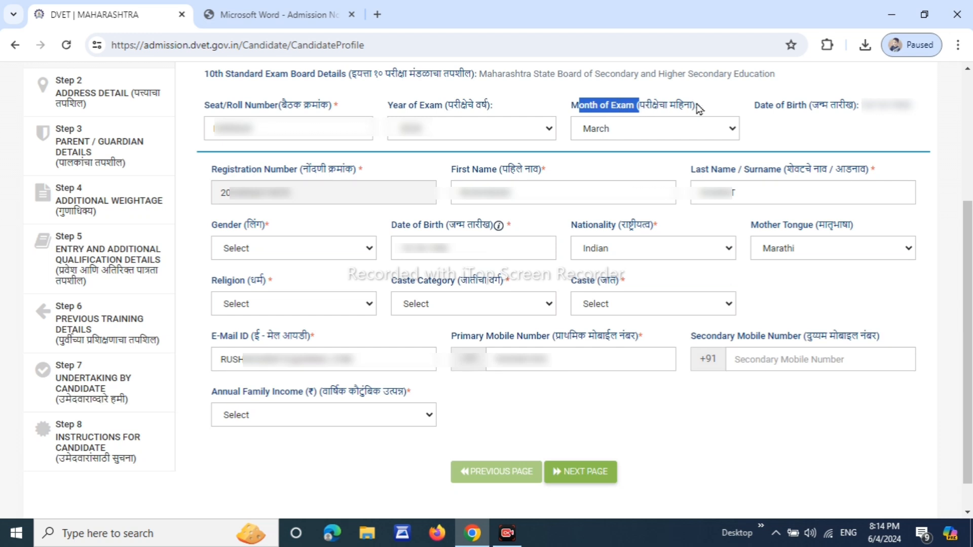
click(700, 104)
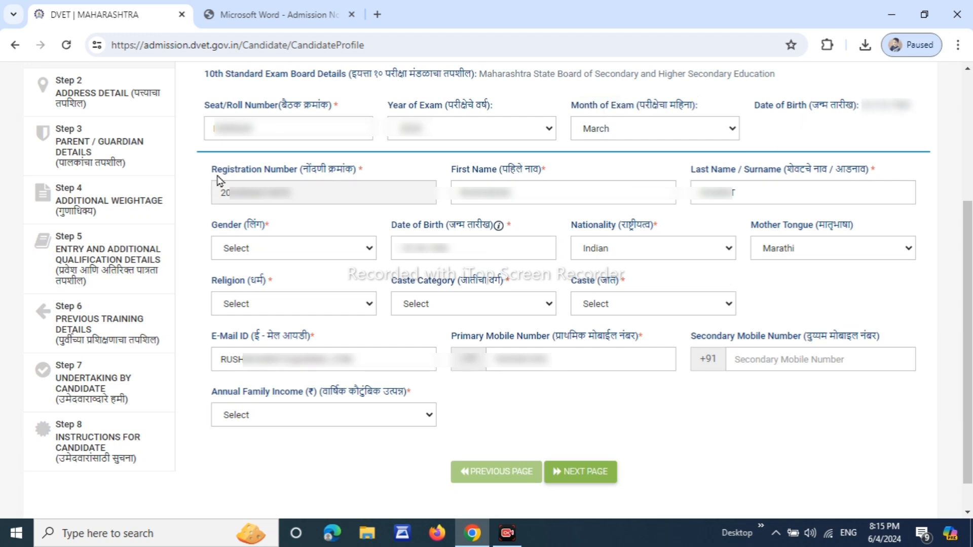
drag(217, 173, 326, 180)
click(427, 177)
drag(690, 175, 759, 172)
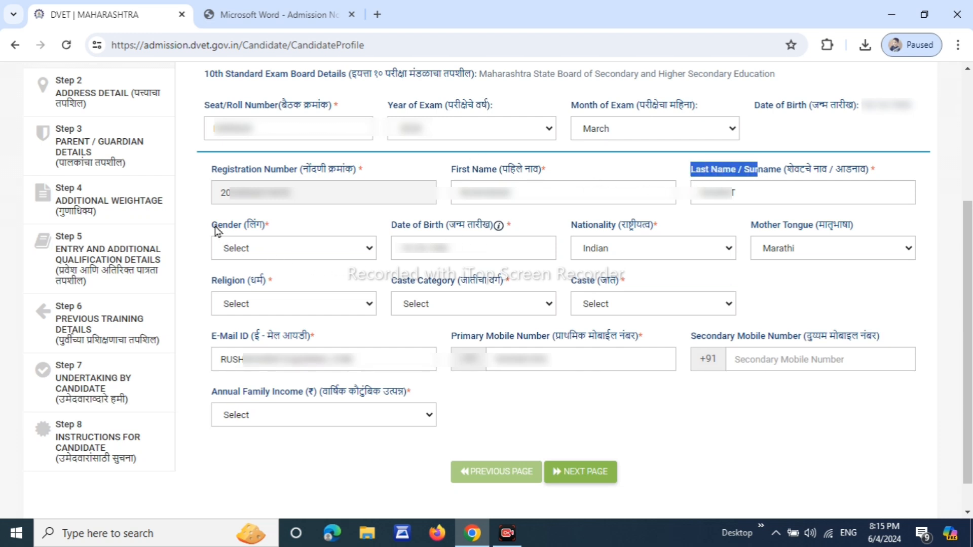
drag(217, 224, 222, 228)
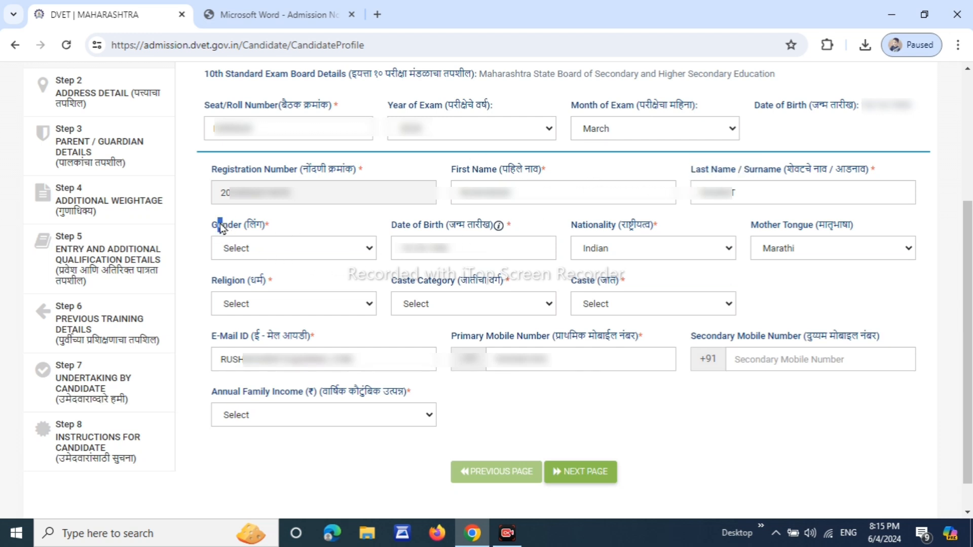
click(301, 248)
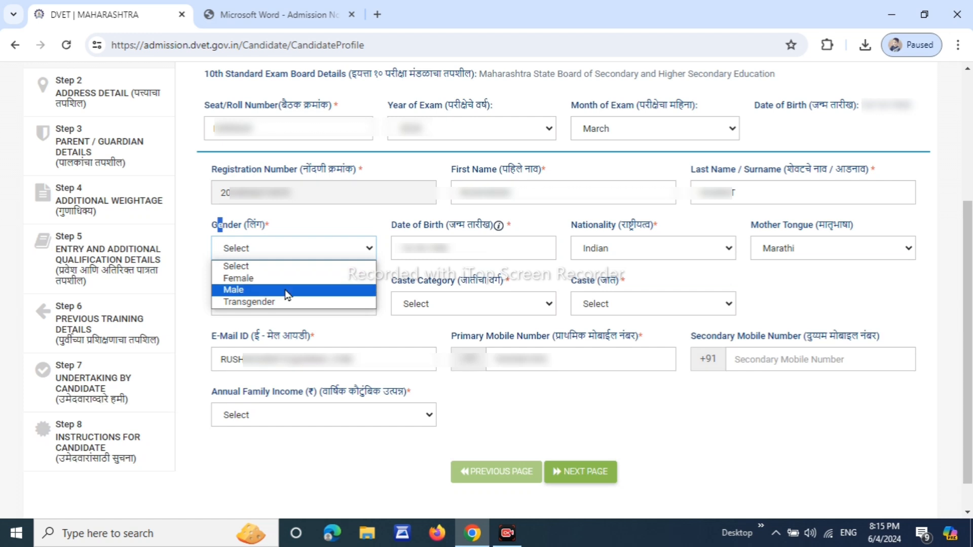
click(286, 291)
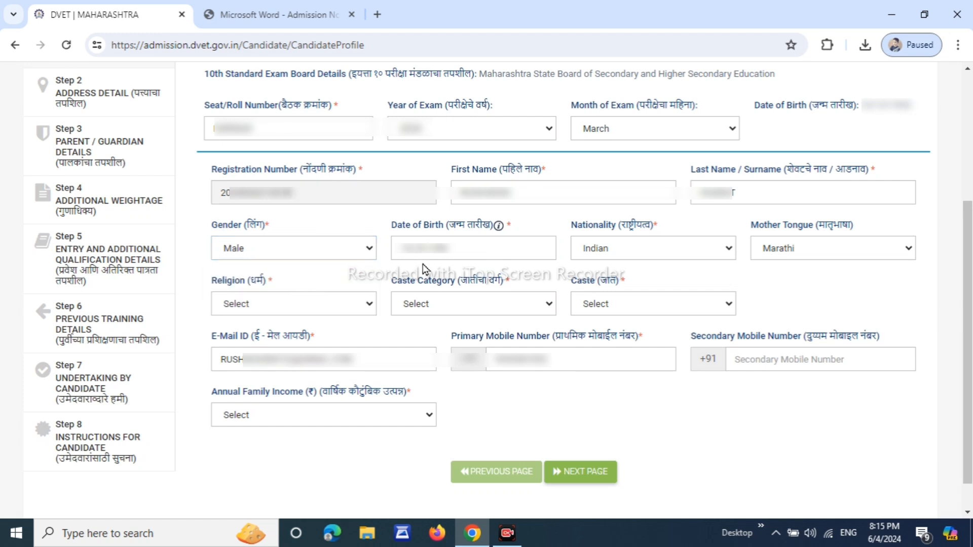
Keep Marathi as mother tongue and choose Hindu as the religion
drag(578, 225, 613, 228)
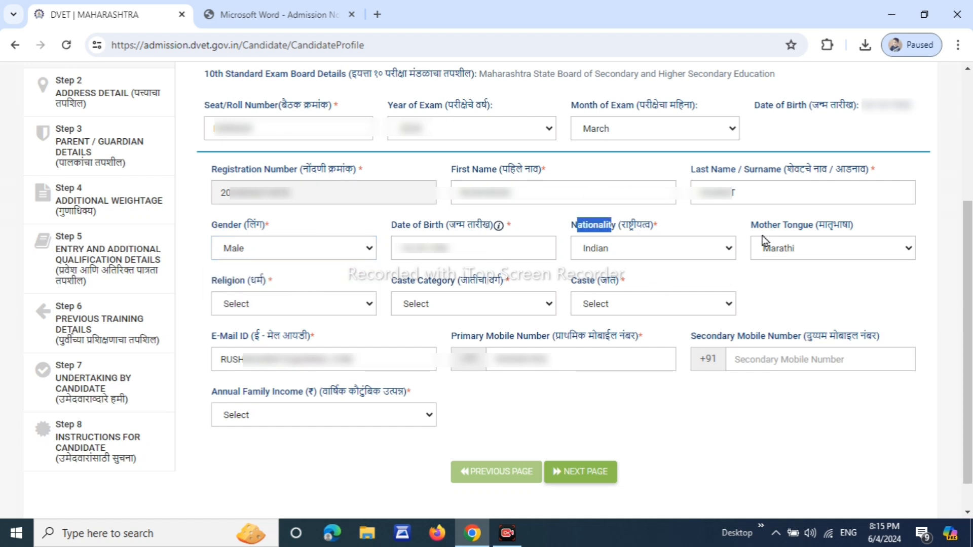
drag(760, 226, 792, 241)
click(801, 250)
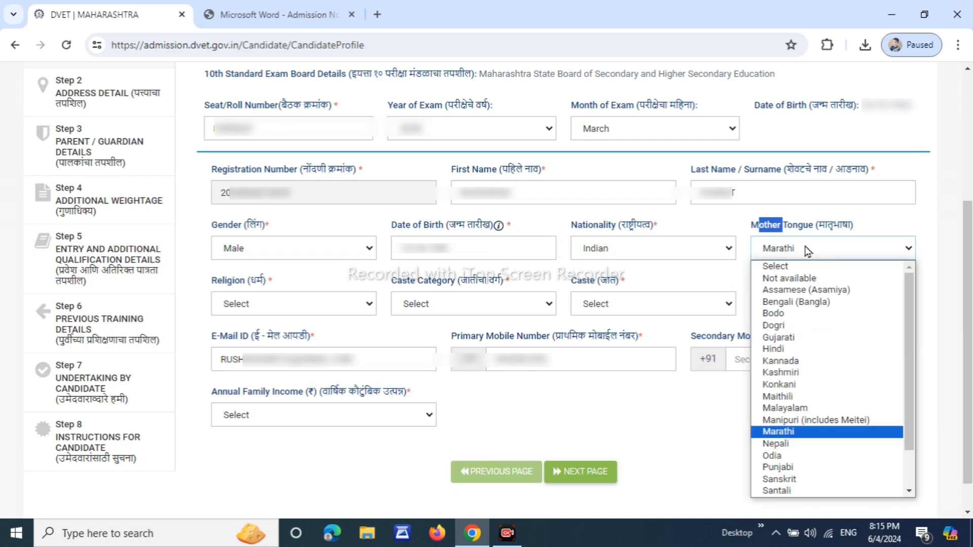
click(806, 252)
click(820, 252)
click(822, 253)
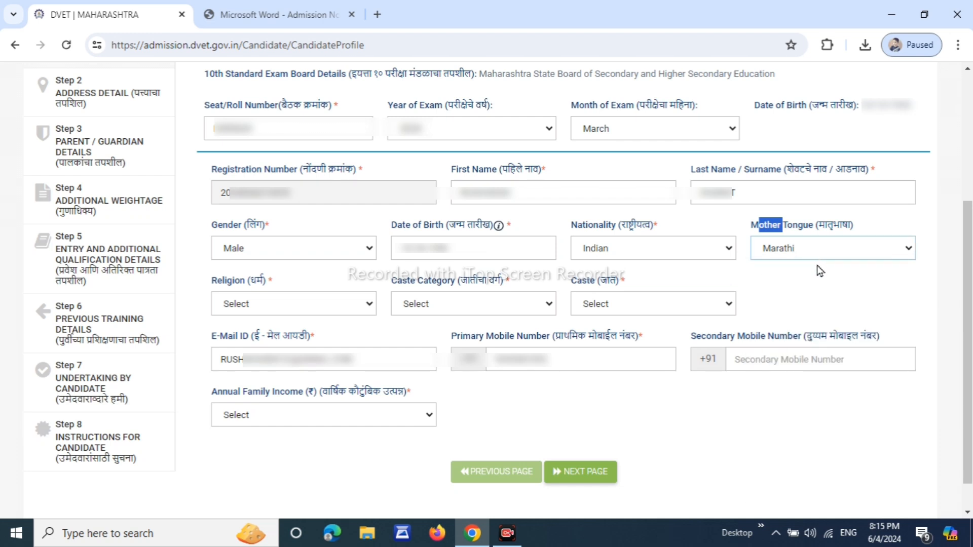
click(835, 259)
drag(217, 281, 271, 291)
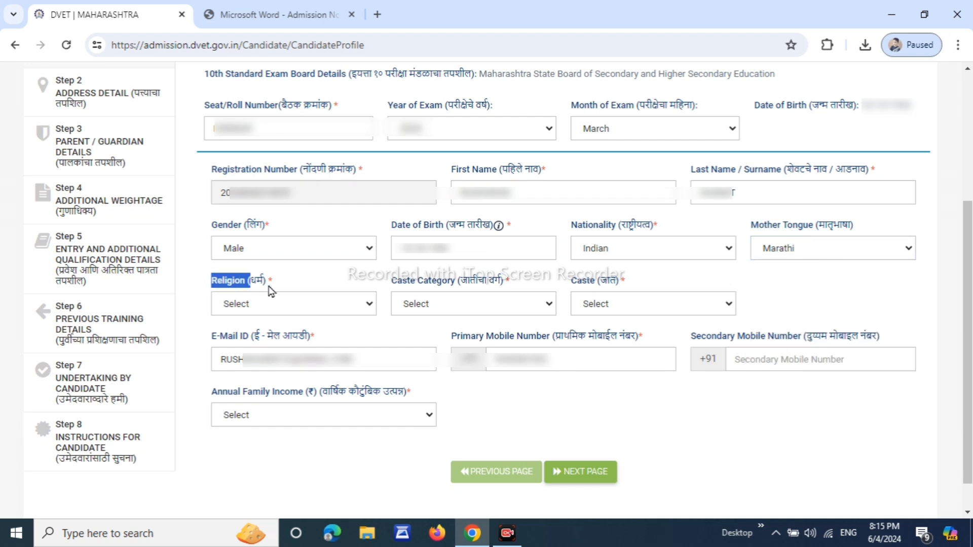
click(297, 310)
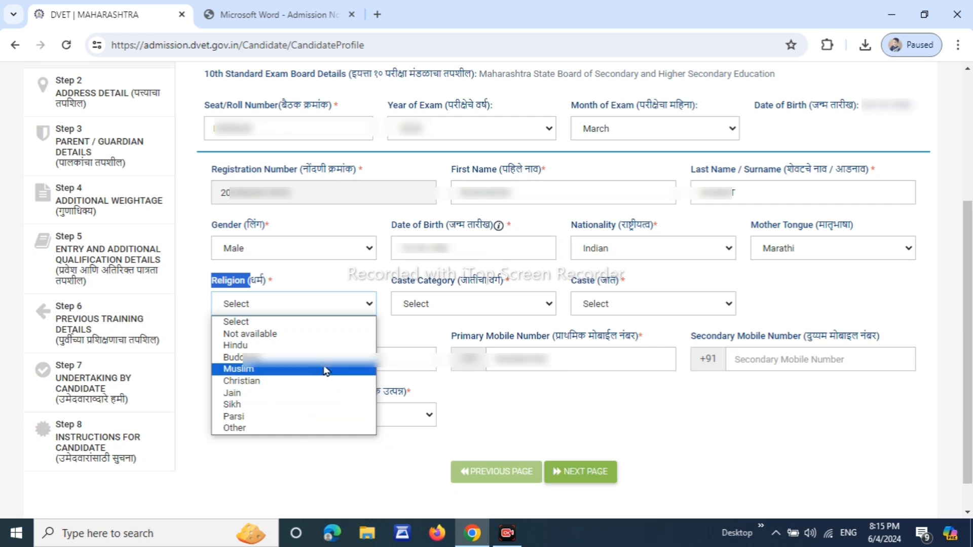
click(323, 345)
click(313, 279)
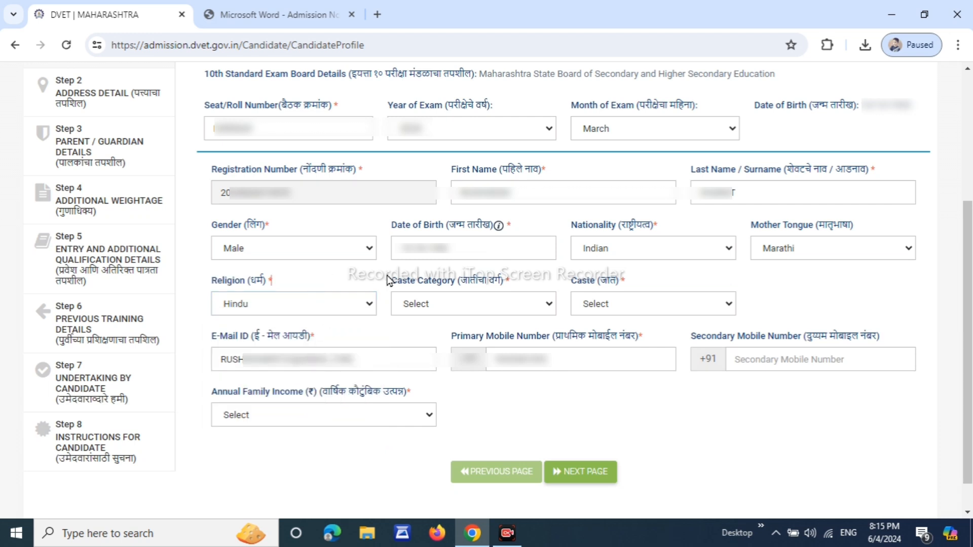
drag(392, 284, 495, 289)
Set caste category to OBC and select Mali as the caste
click(506, 313)
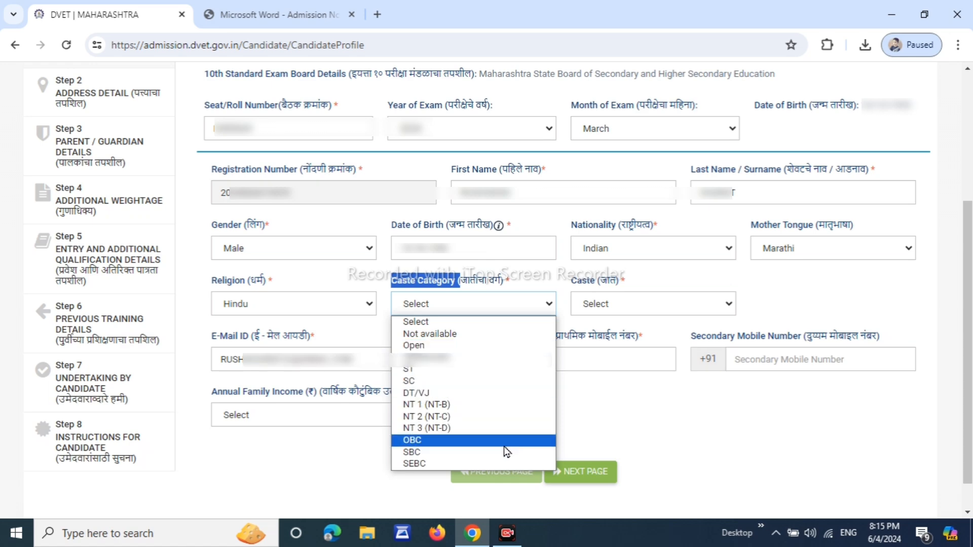
click(468, 440)
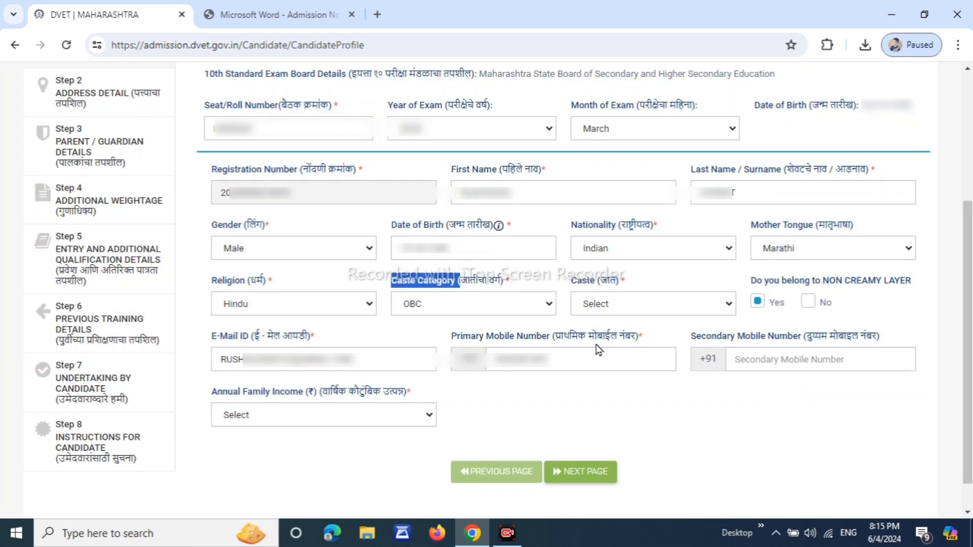
drag(572, 282, 599, 283)
click(632, 286)
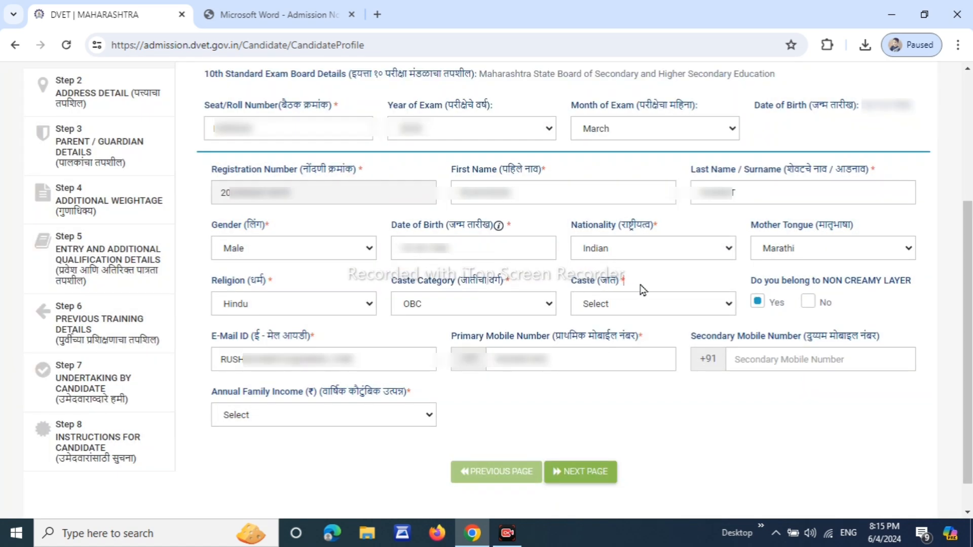
click(634, 312)
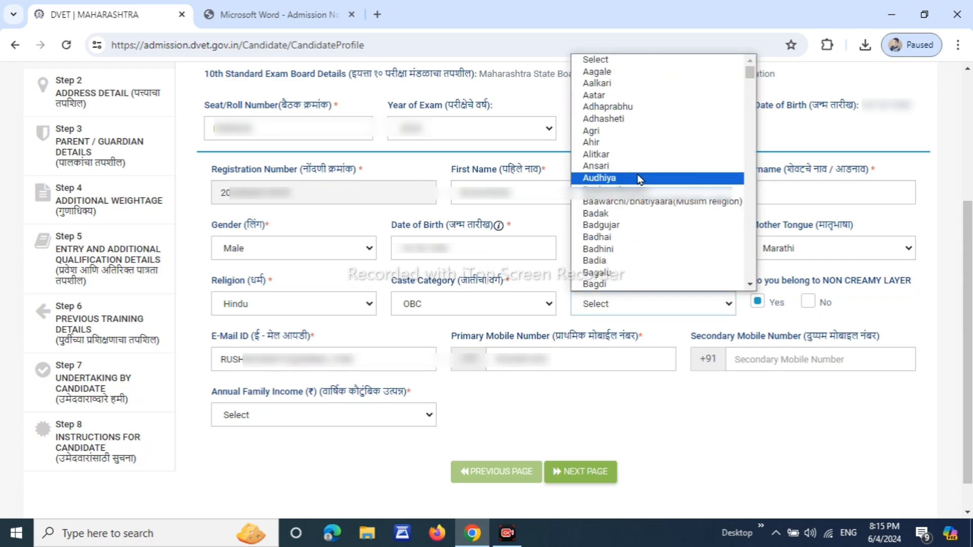
scroll(645, 162, down, 5)
scroll(645, 161, down, 20)
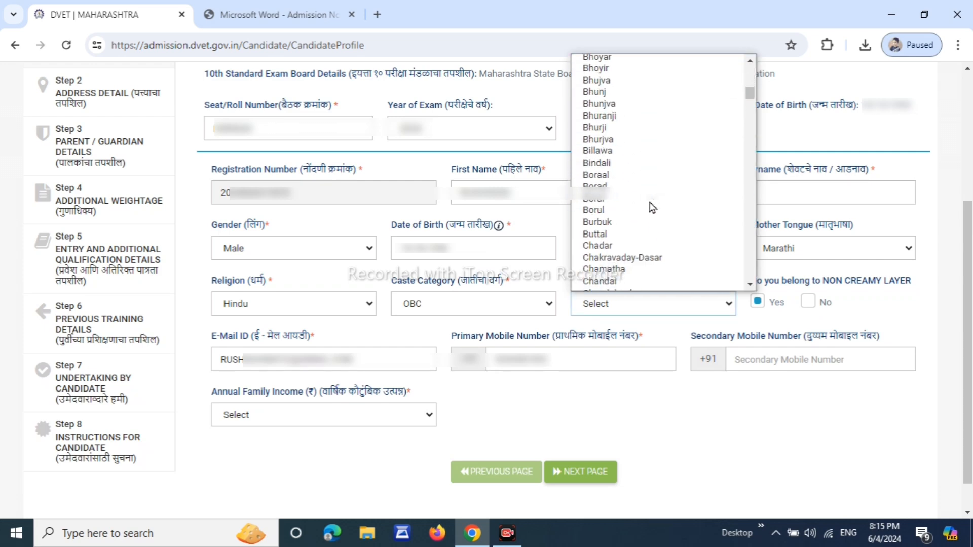
scroll(656, 206, down, 15)
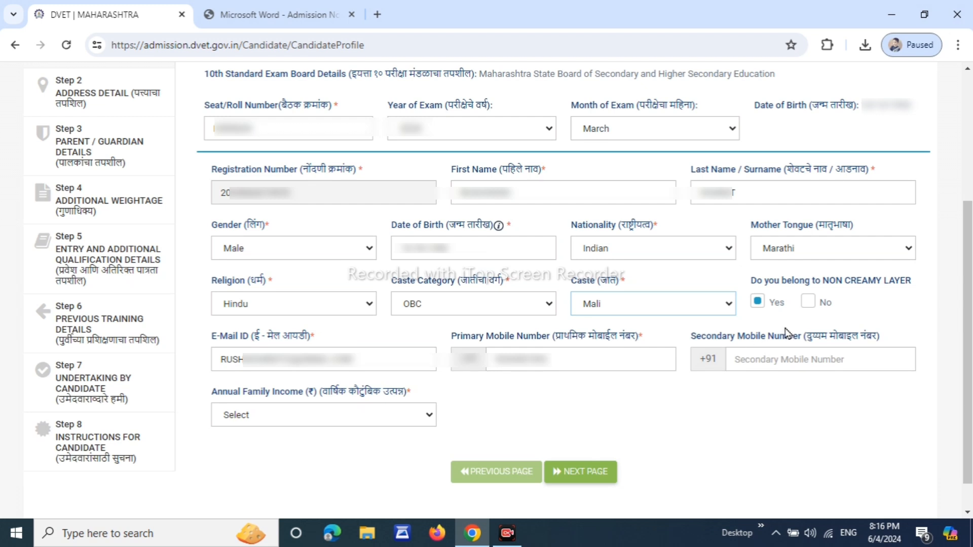
Set annual family income to Below 1,00,000 and save the profile
drag(808, 286, 889, 285)
click(885, 302)
drag(242, 338, 348, 336)
click(349, 337)
drag(539, 338, 612, 346)
click(644, 336)
drag(212, 391, 356, 427)
click(350, 427)
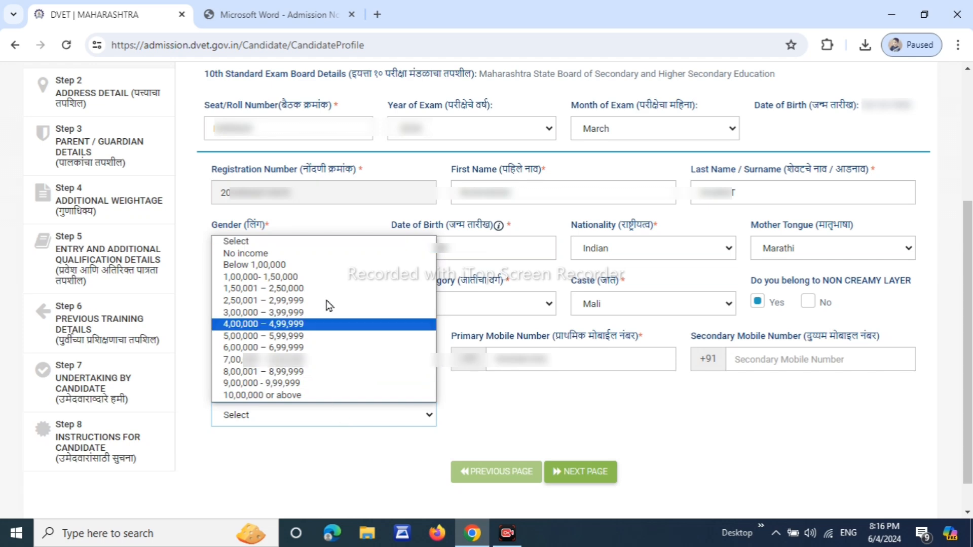
click(334, 269)
click(319, 425)
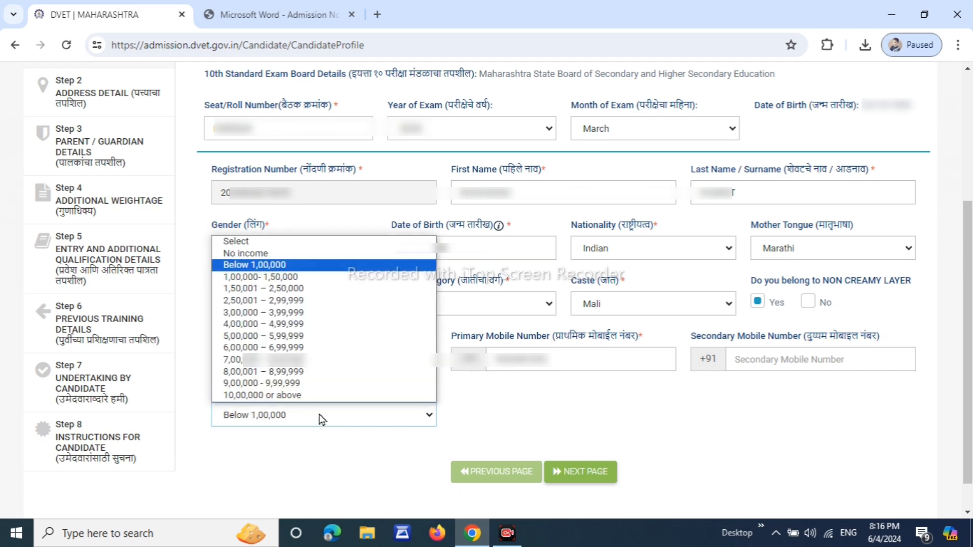
click(357, 270)
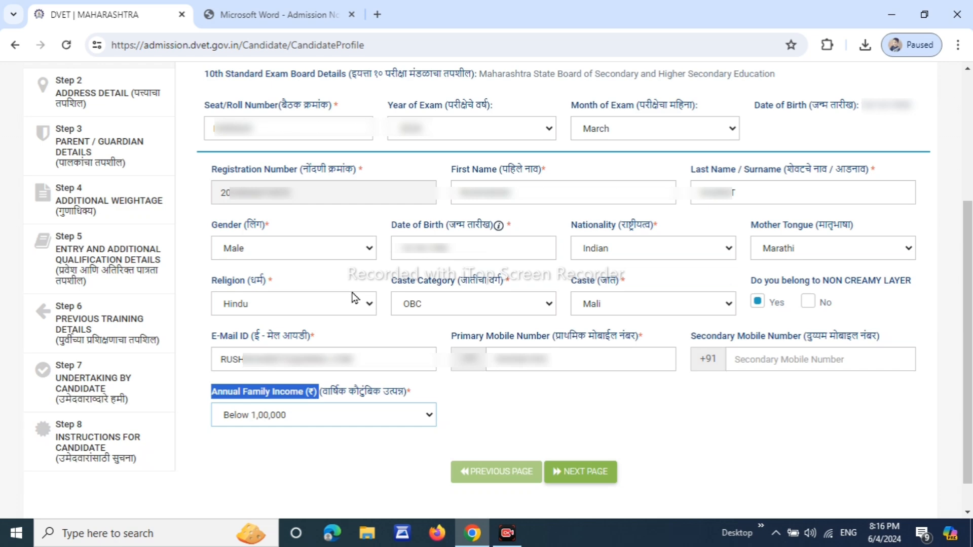
click(308, 449)
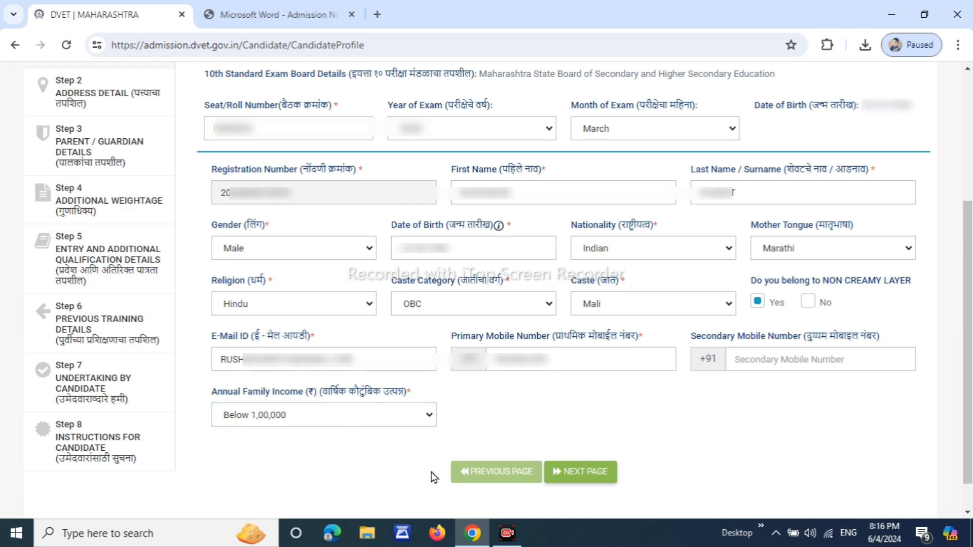
click(596, 476)
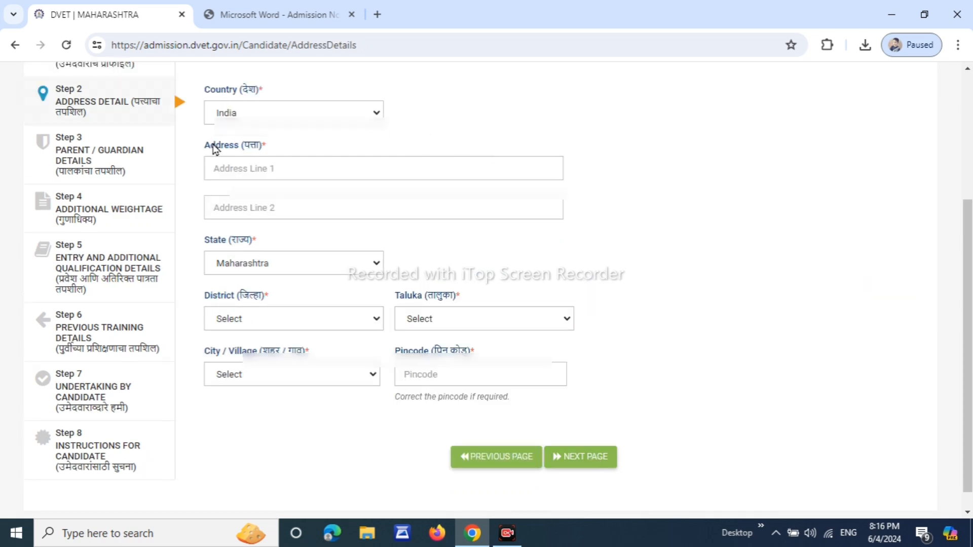
drag(209, 149, 254, 148)
click(296, 147)
drag(211, 247, 270, 259)
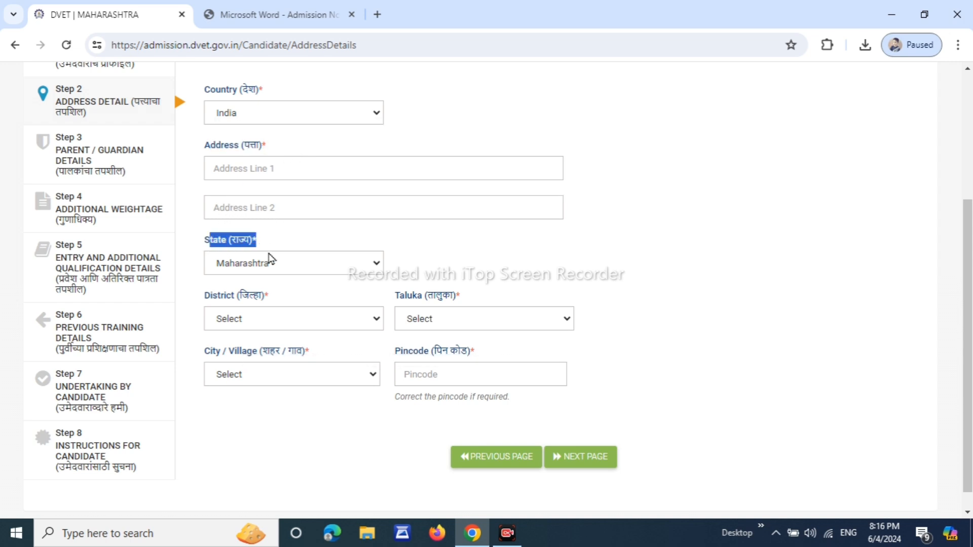
click(236, 324)
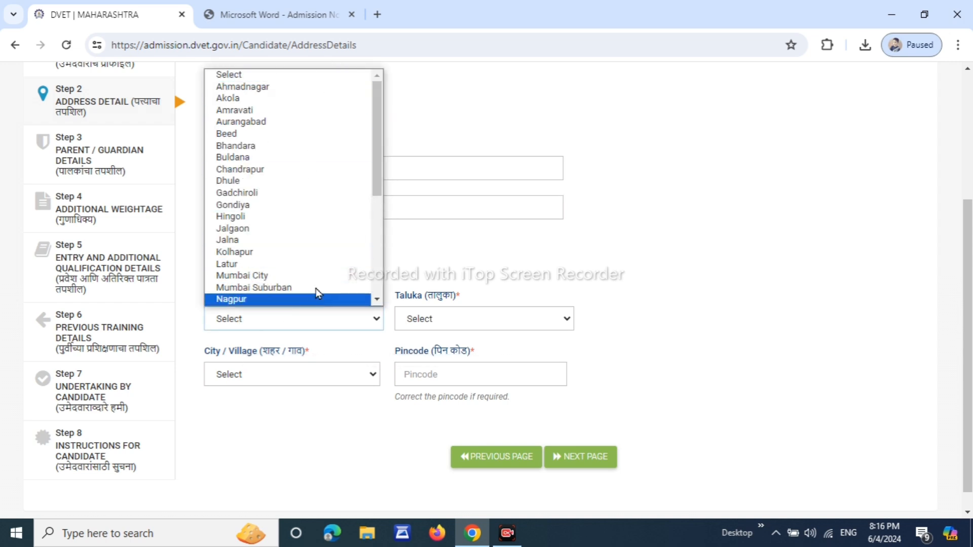
click(424, 278)
click(437, 325)
click(447, 299)
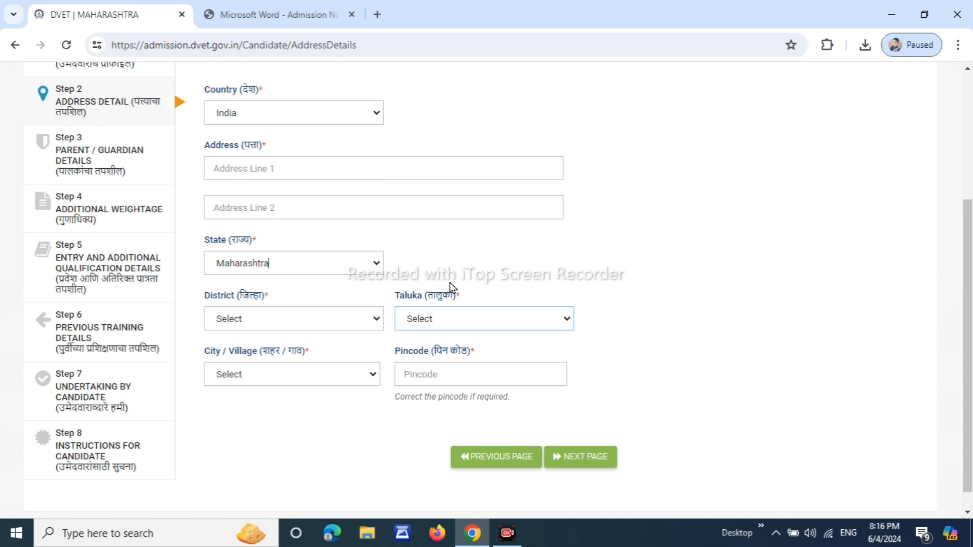
click(283, 370)
click(298, 419)
drag(399, 355, 456, 352)
click(383, 435)
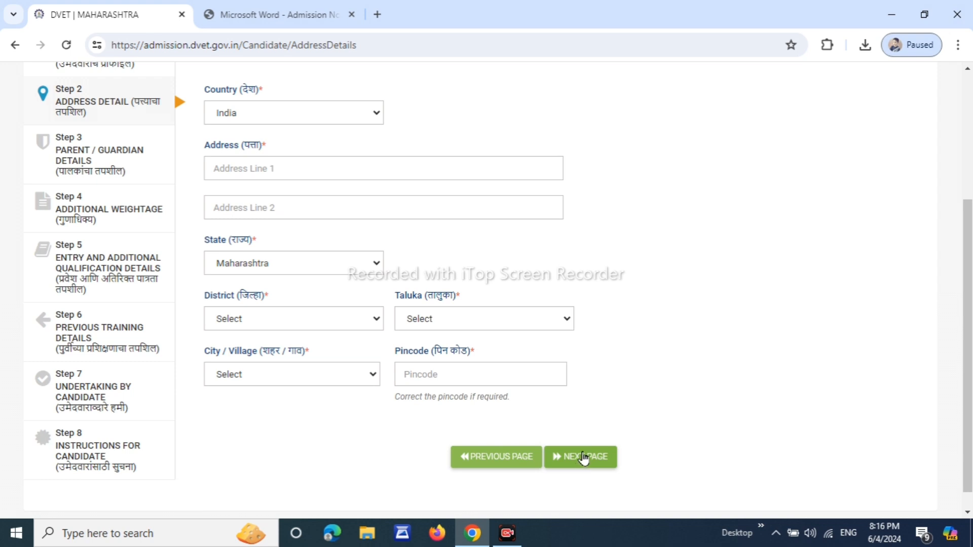
click(598, 448)
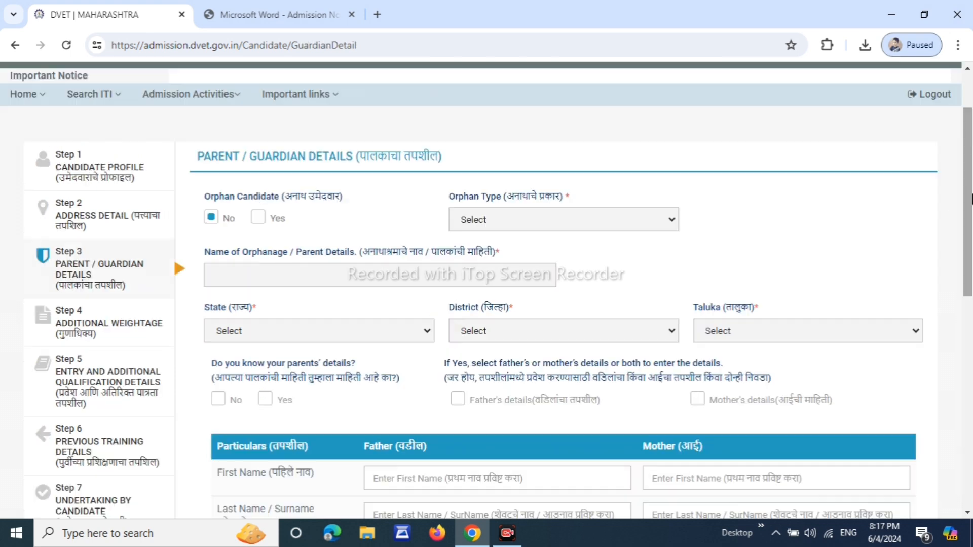
scroll(897, 209, down, 1)
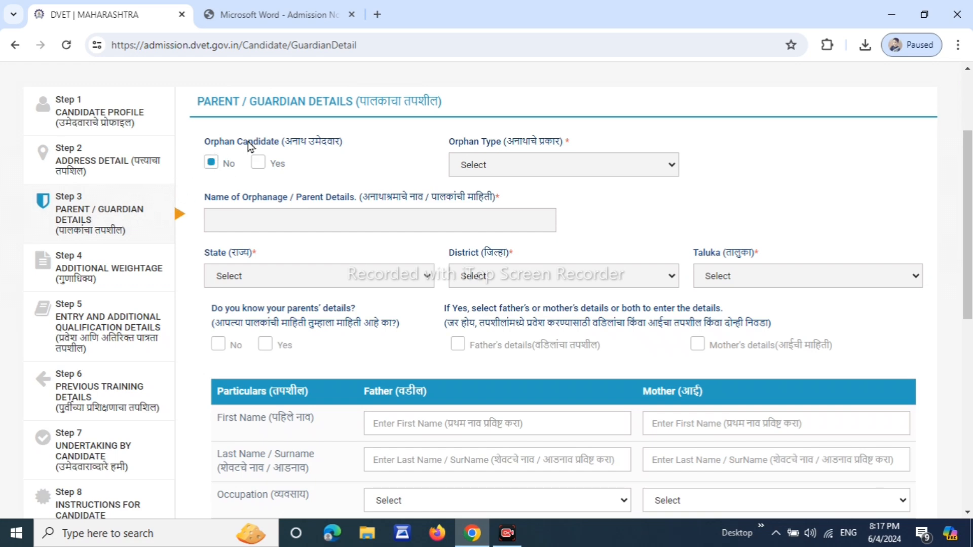
drag(220, 144, 291, 144)
click(321, 143)
click(259, 162)
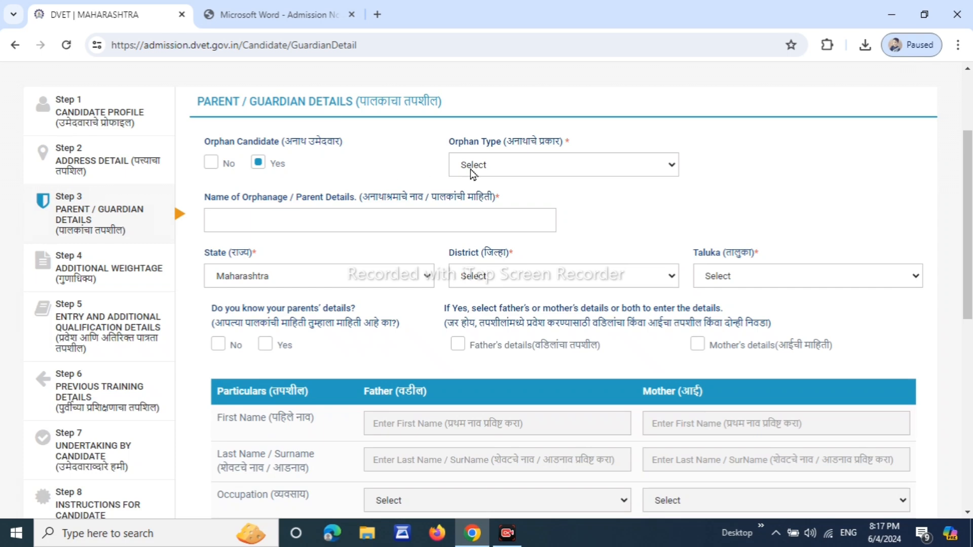
click(471, 167)
click(336, 152)
click(212, 163)
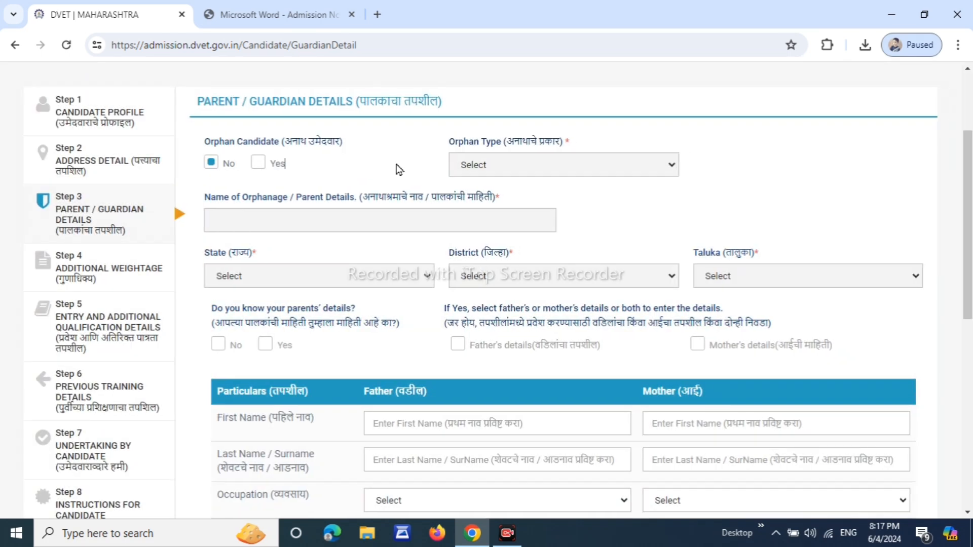
scroll(335, 187, down, 2)
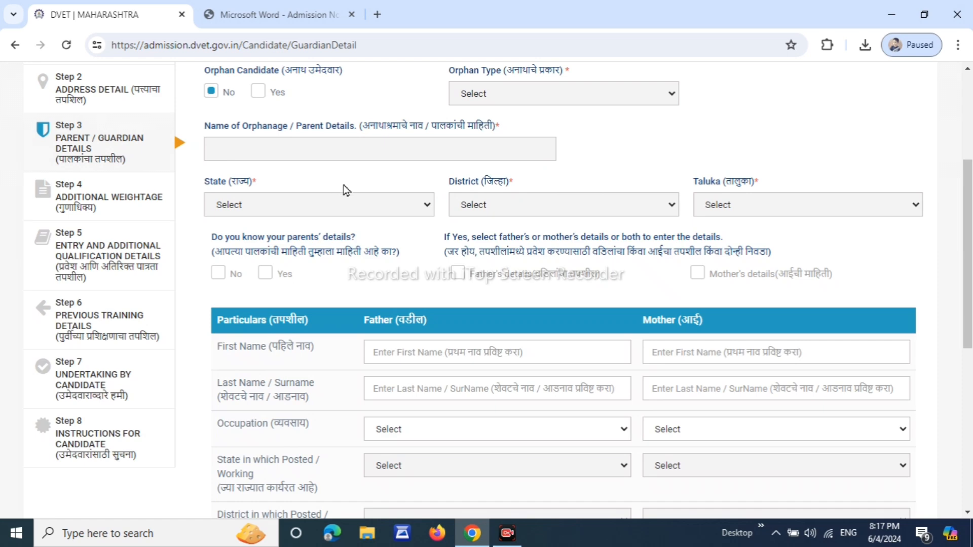
scroll(370, 223, down, 2)
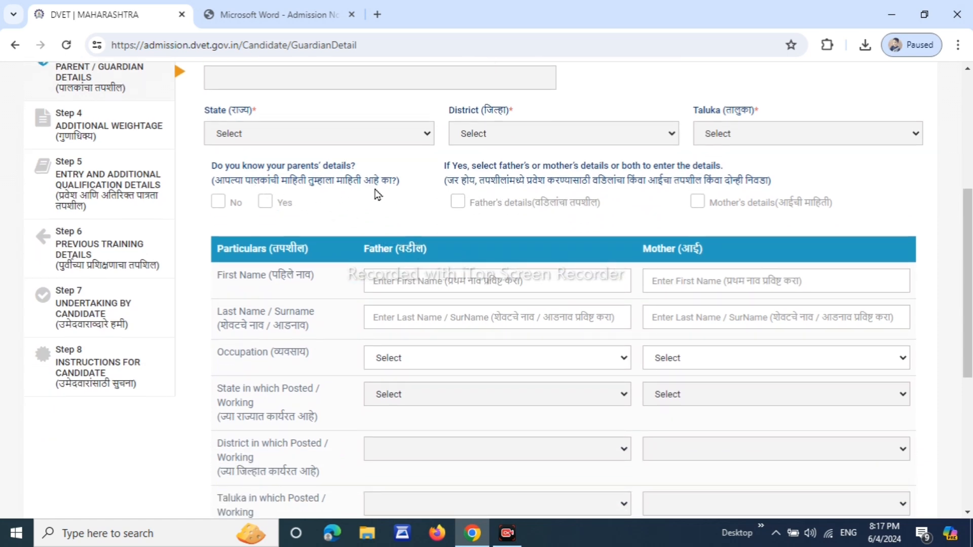
scroll(339, 299, down, 4)
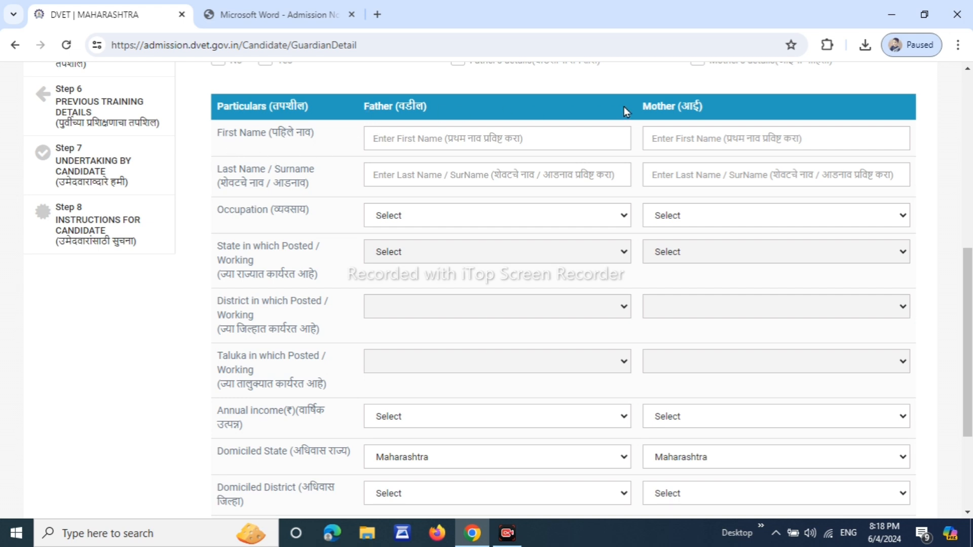
drag(671, 106, 728, 104)
drag(218, 138, 240, 137)
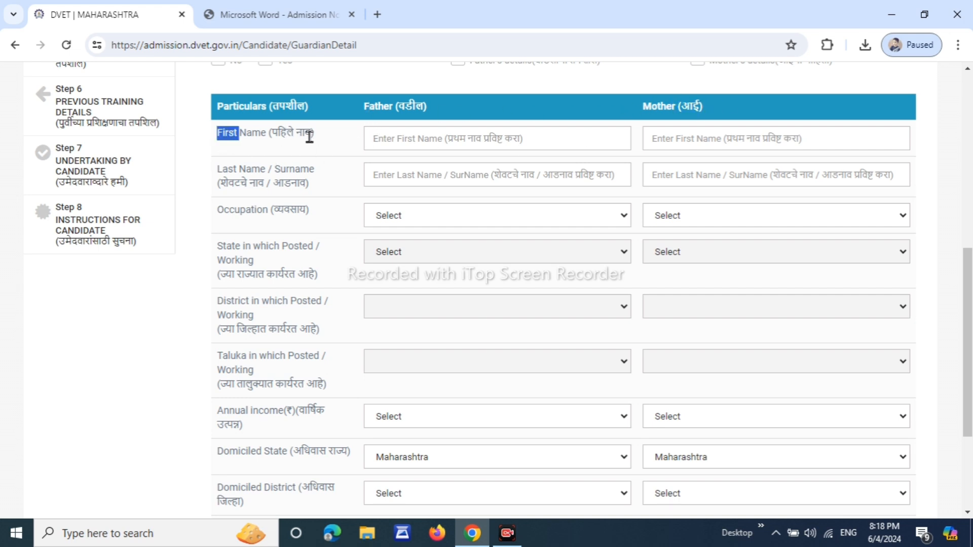
click(311, 136)
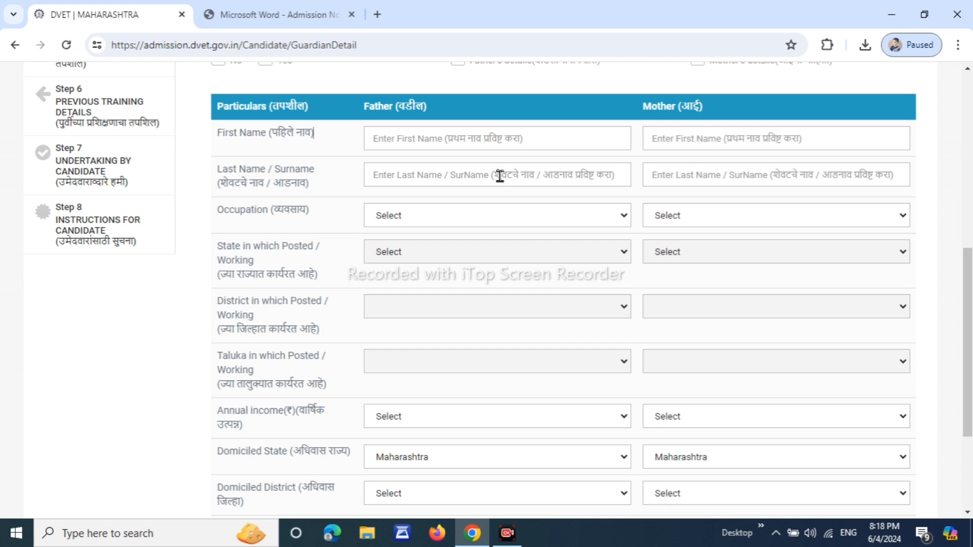
drag(220, 168, 291, 168)
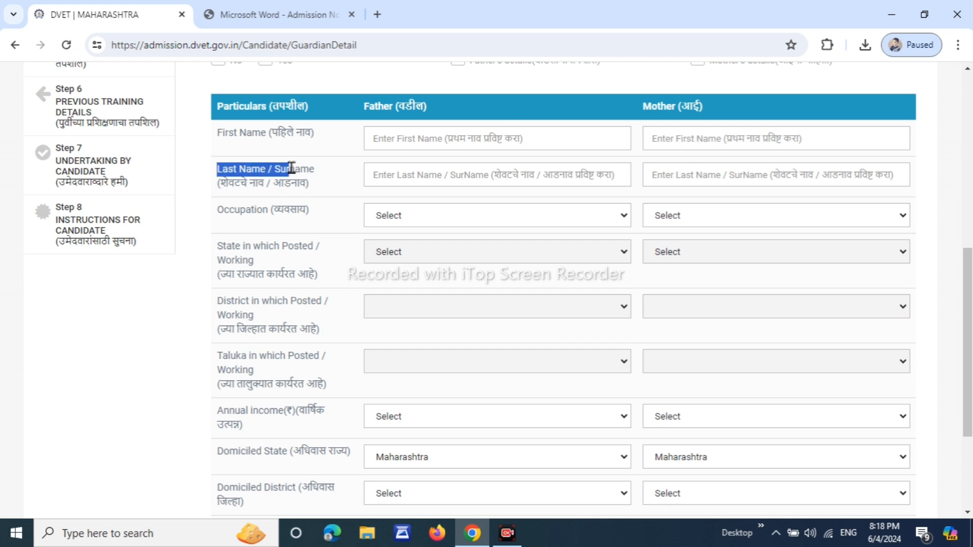
click(319, 177)
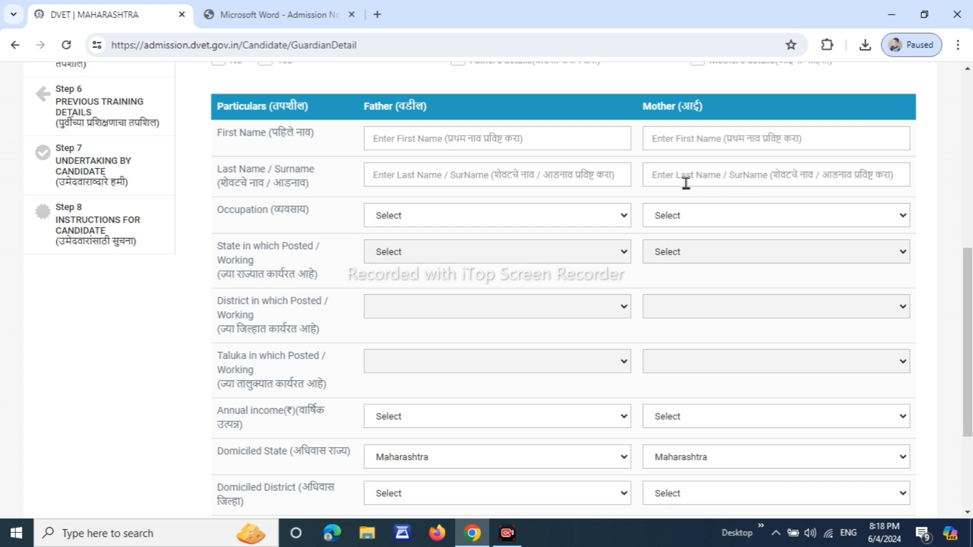
click(759, 175)
drag(218, 203, 269, 214)
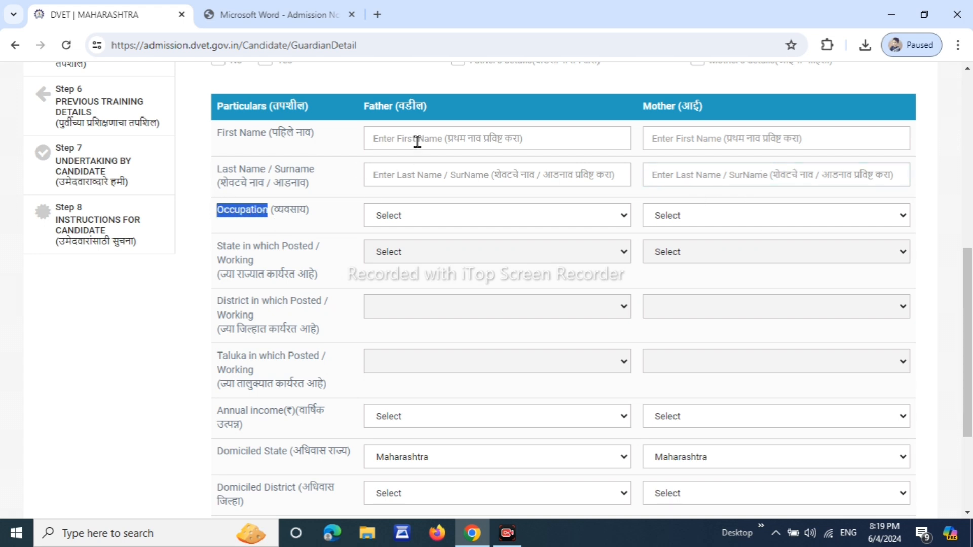
Choose NOT EMPLOYEED in both the Father and Mother Occupation dropdowns
click(413, 223)
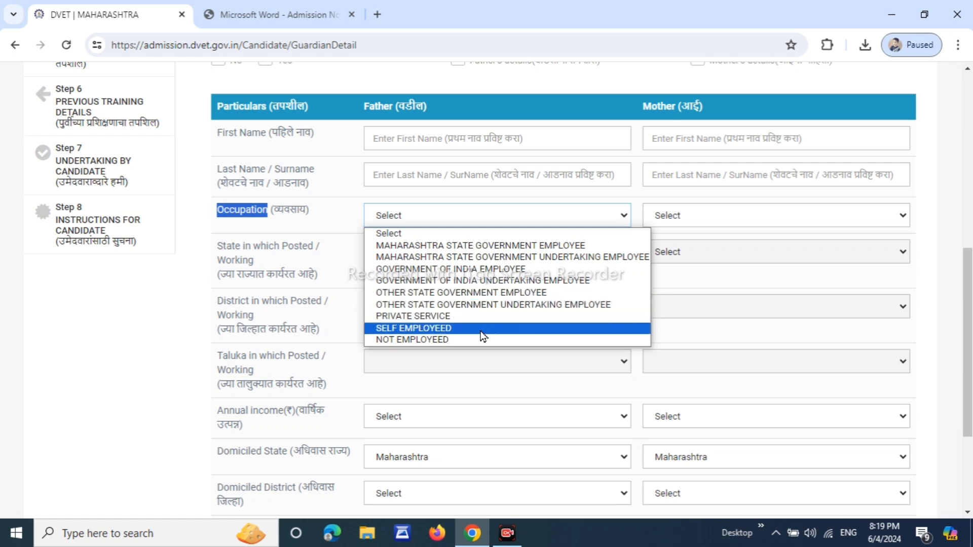
click(446, 339)
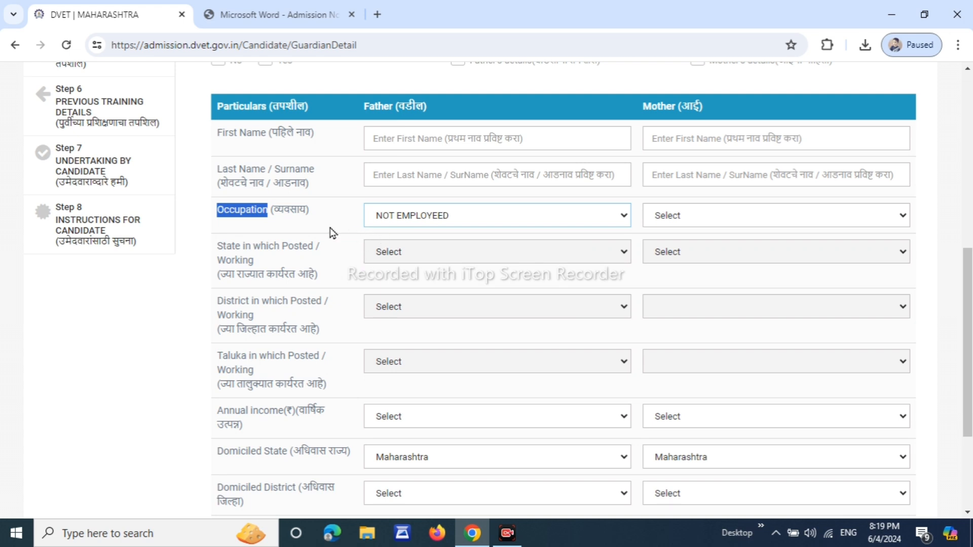
click(712, 224)
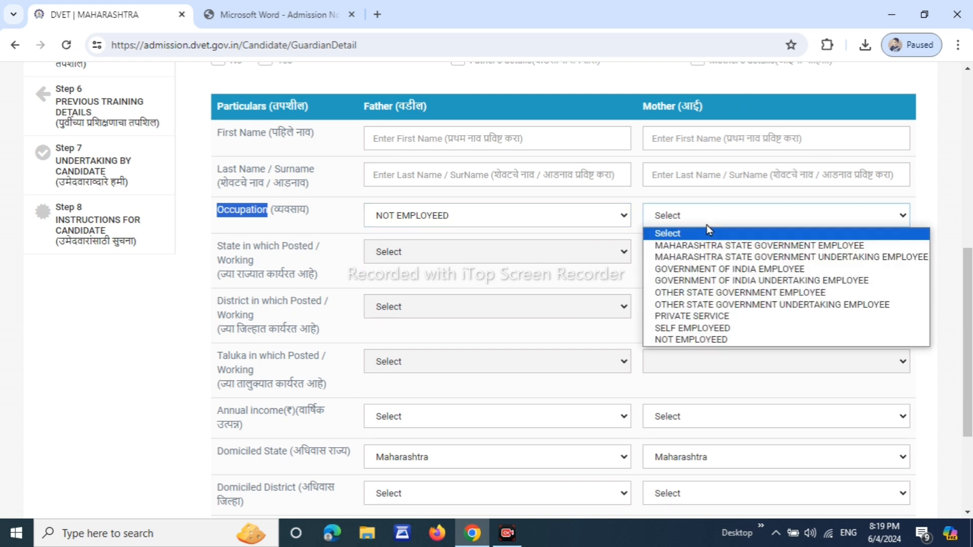
click(694, 340)
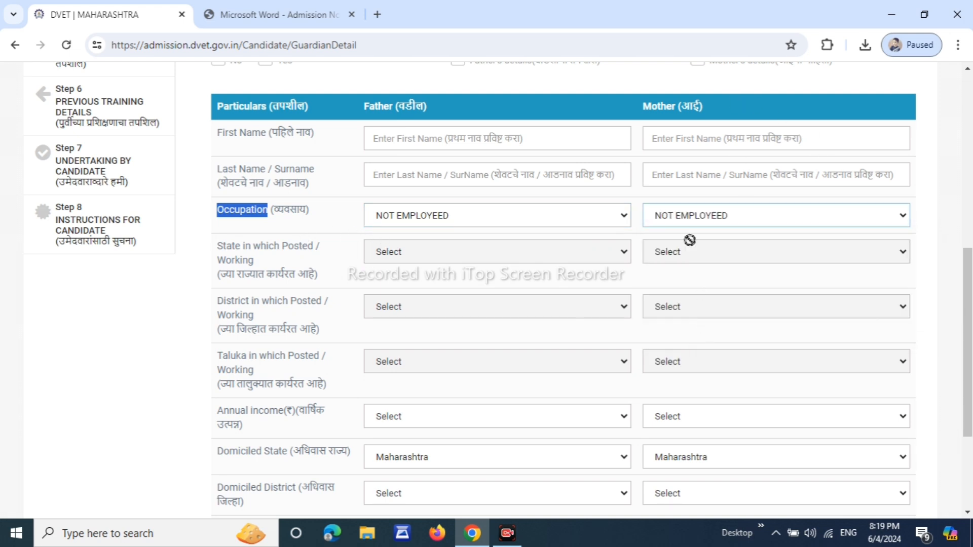
click(321, 268)
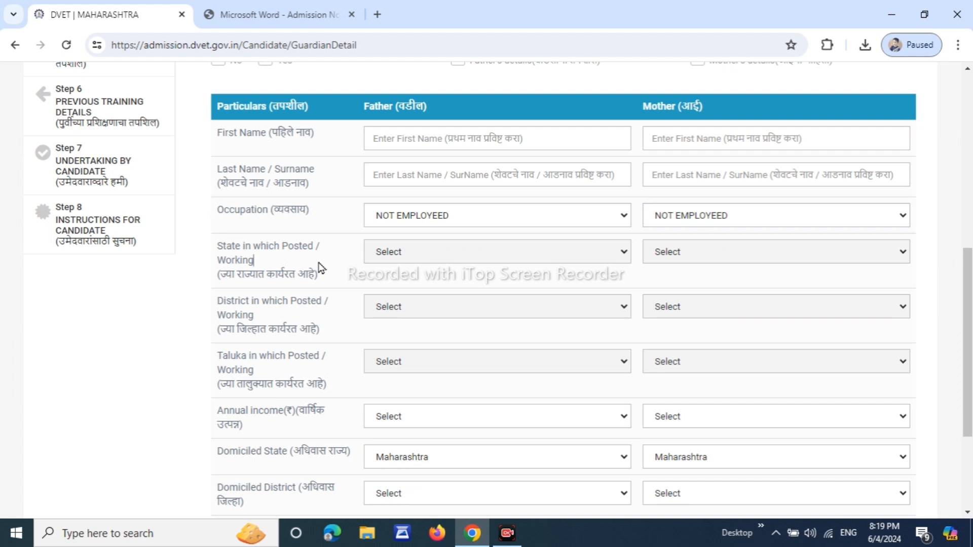
Choose Below 1,00,000 as the father's annual income and No income for the mother
scroll(320, 266, down, 3)
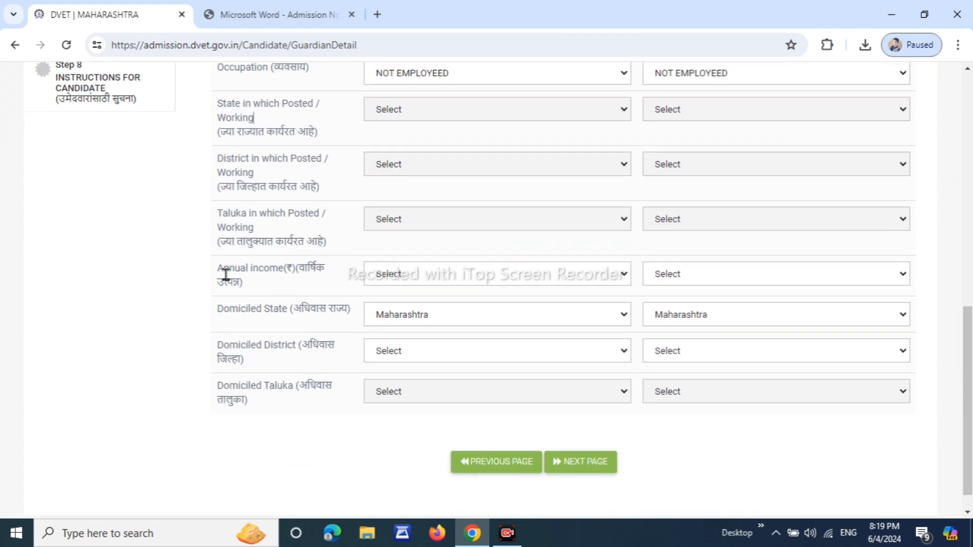
drag(224, 270, 273, 286)
click(275, 287)
click(449, 274)
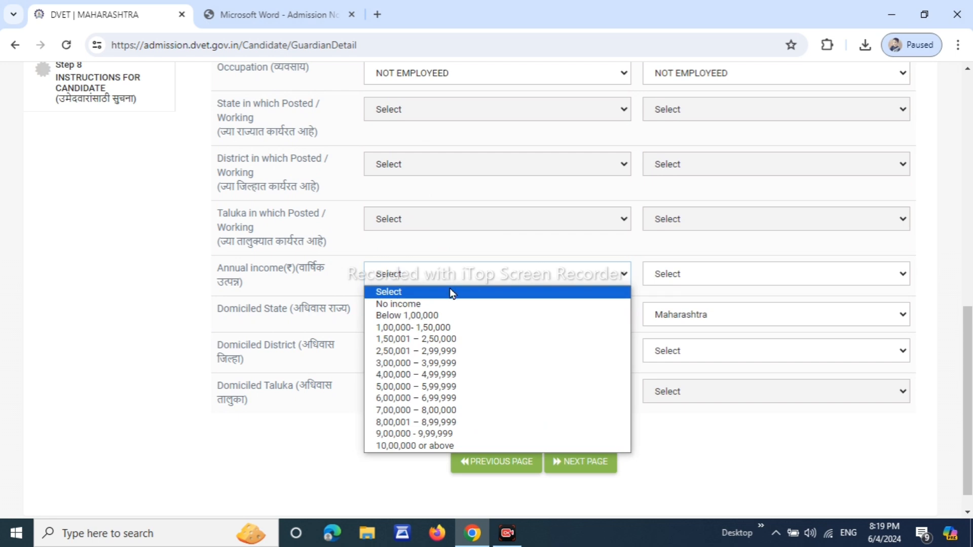
click(448, 315)
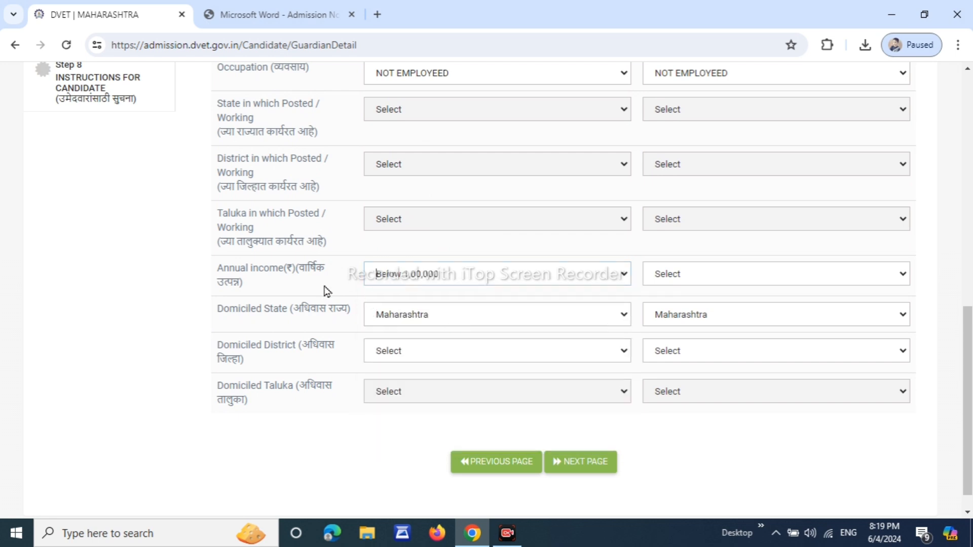
drag(235, 268, 271, 268)
click(730, 278)
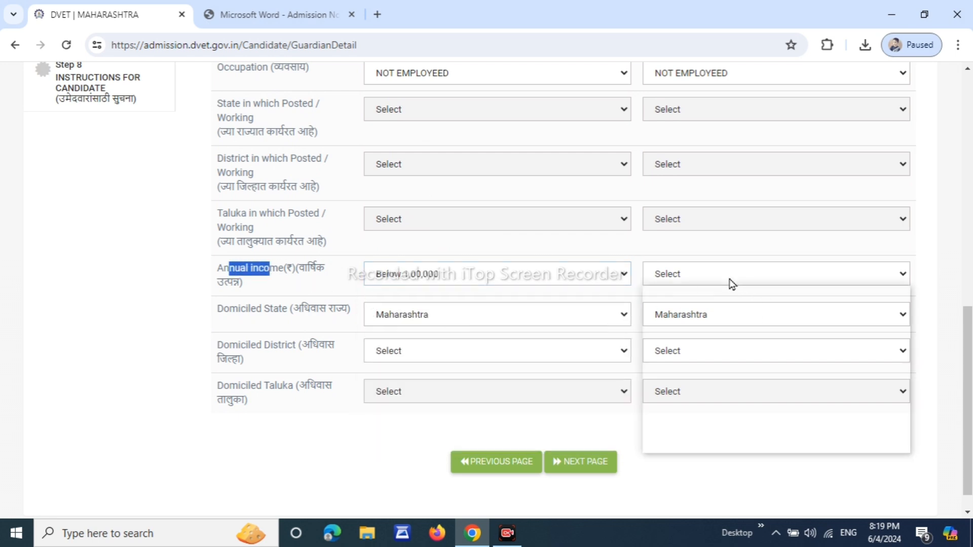
click(726, 303)
click(729, 299)
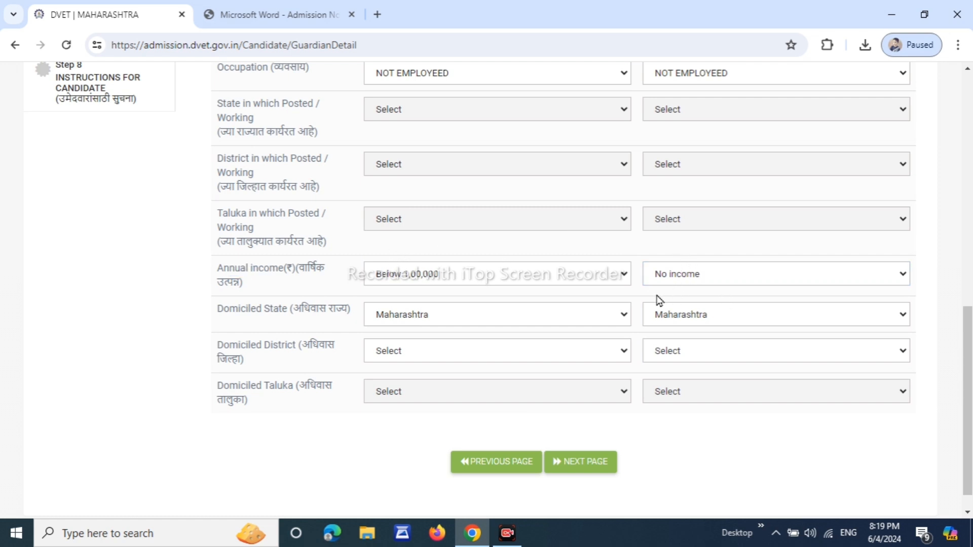
Review the Domiciled State and District rows, leaving both parents' districts unchanged
drag(256, 307, 318, 308)
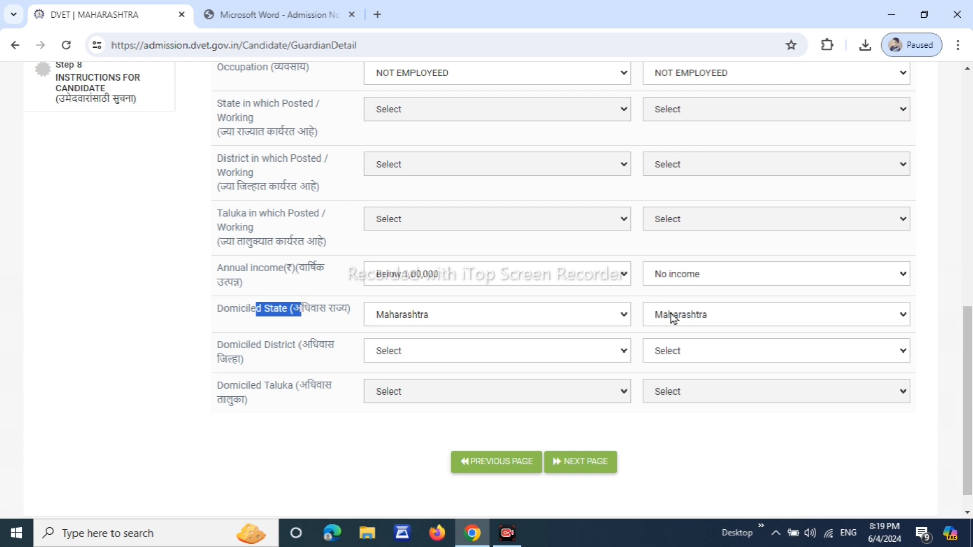
scroll(327, 303, down, 1)
drag(215, 319, 276, 328)
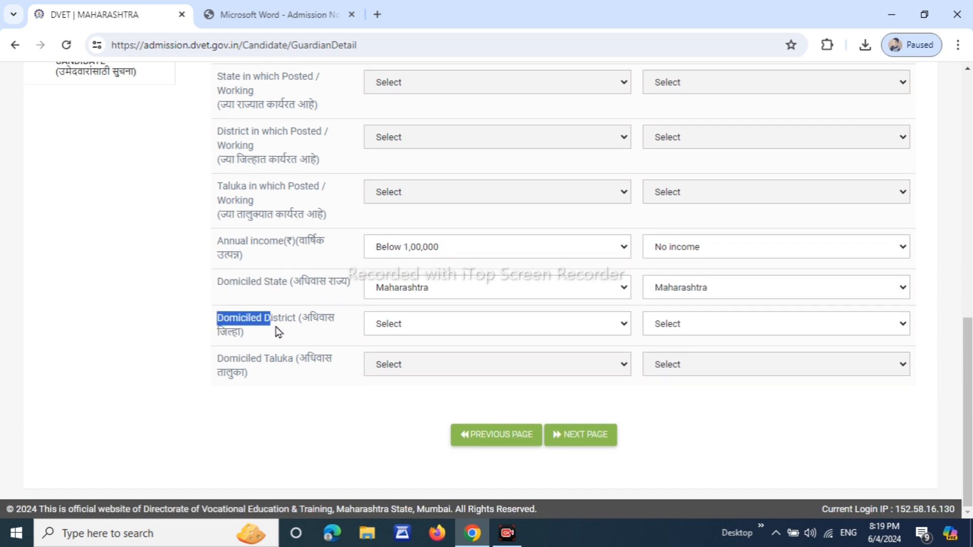
click(282, 333)
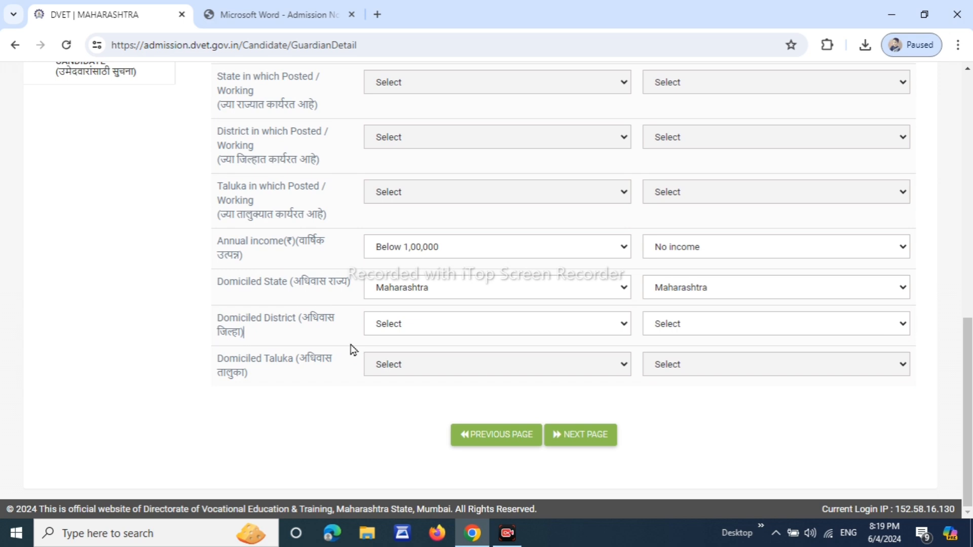
click(467, 331)
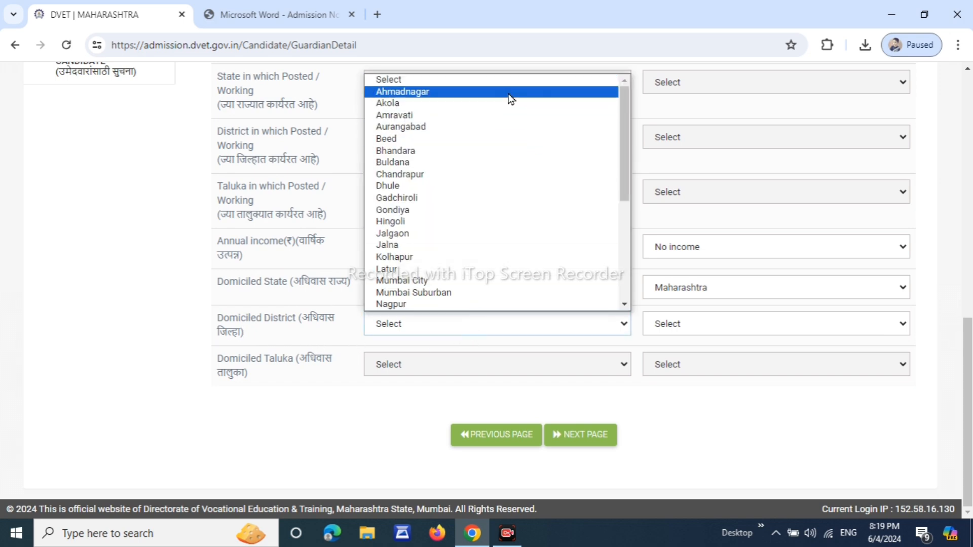
click(359, 331)
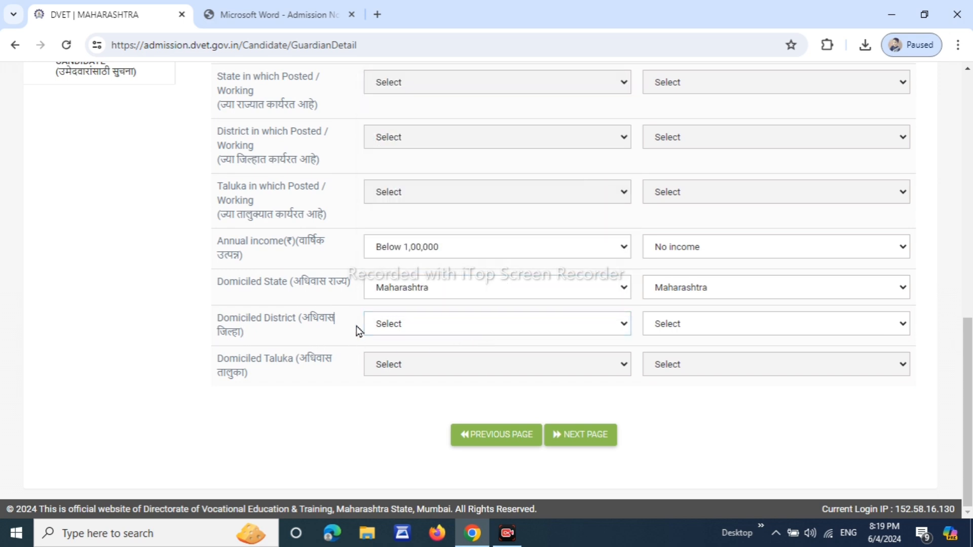
click(645, 322)
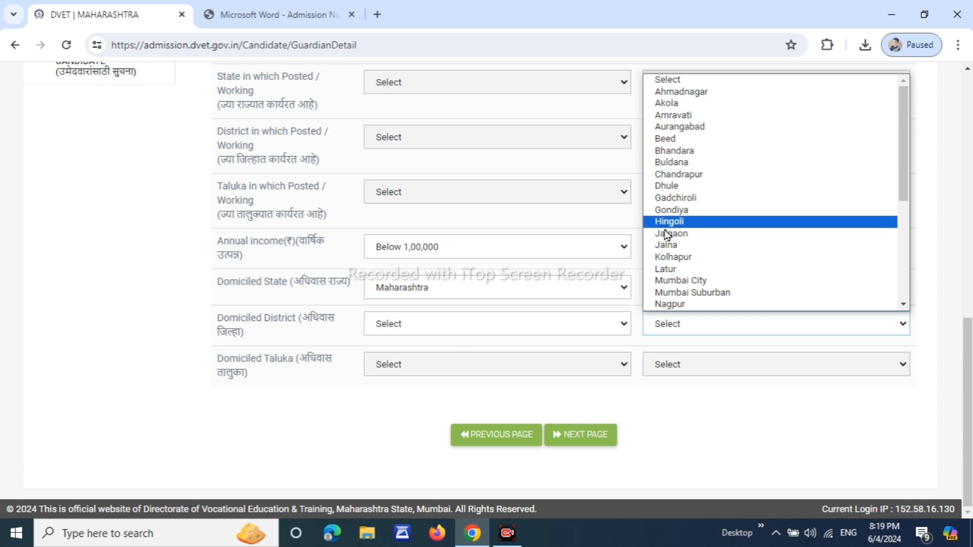
click(672, 345)
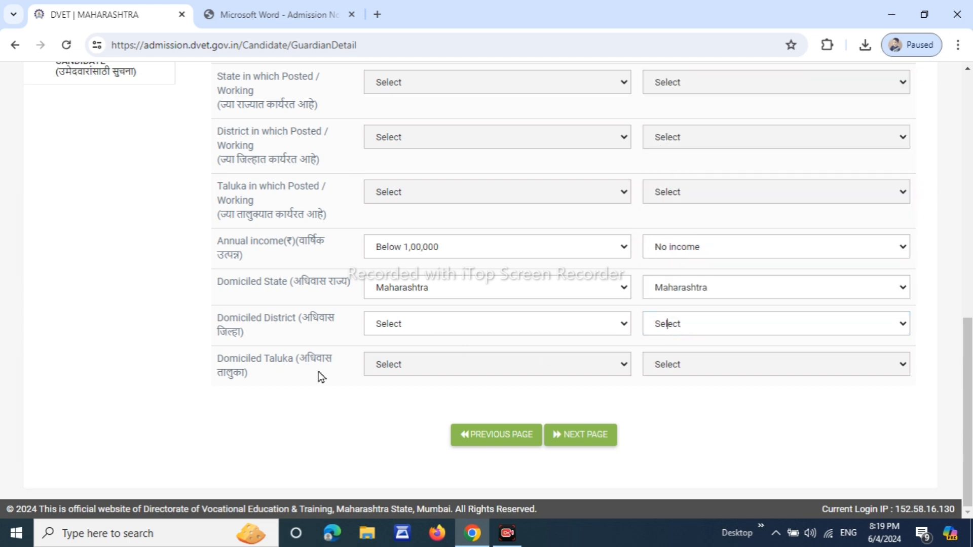
drag(207, 354, 288, 381)
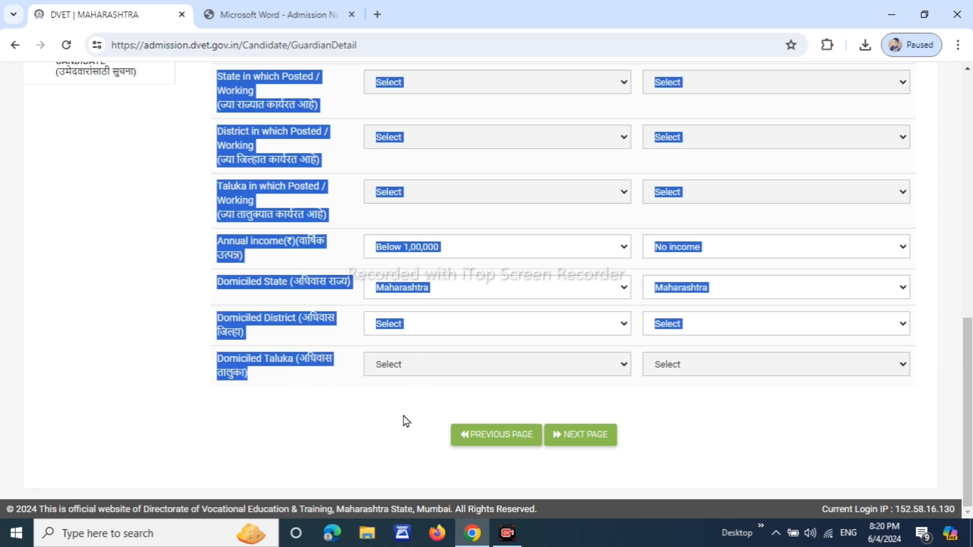
click(432, 412)
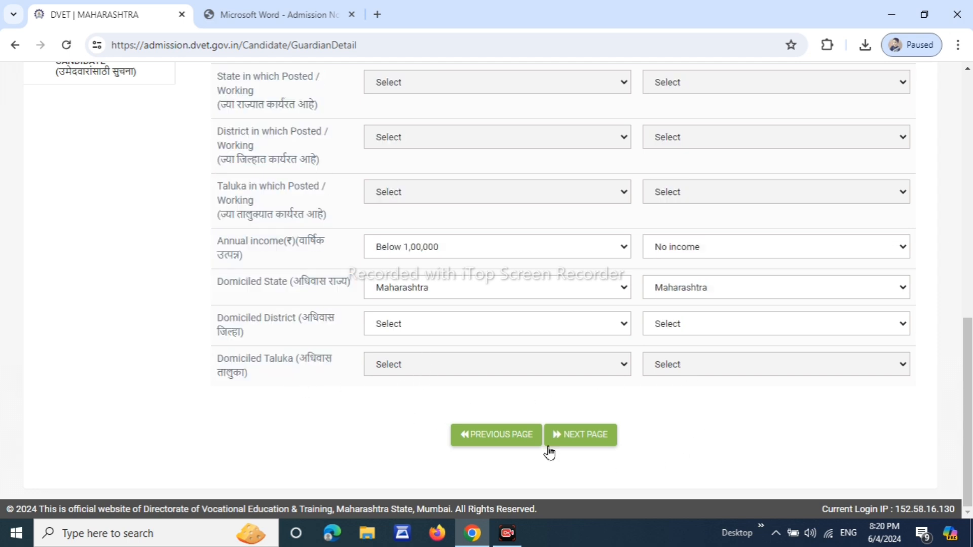
Continue to the Additional Weightage step and read the defence category question
click(603, 436)
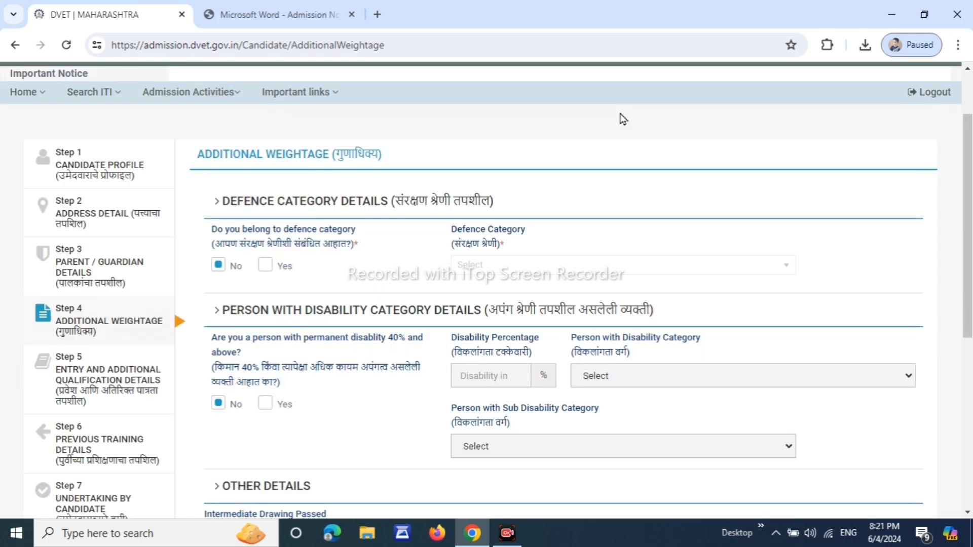
scroll(812, 130, down, 1)
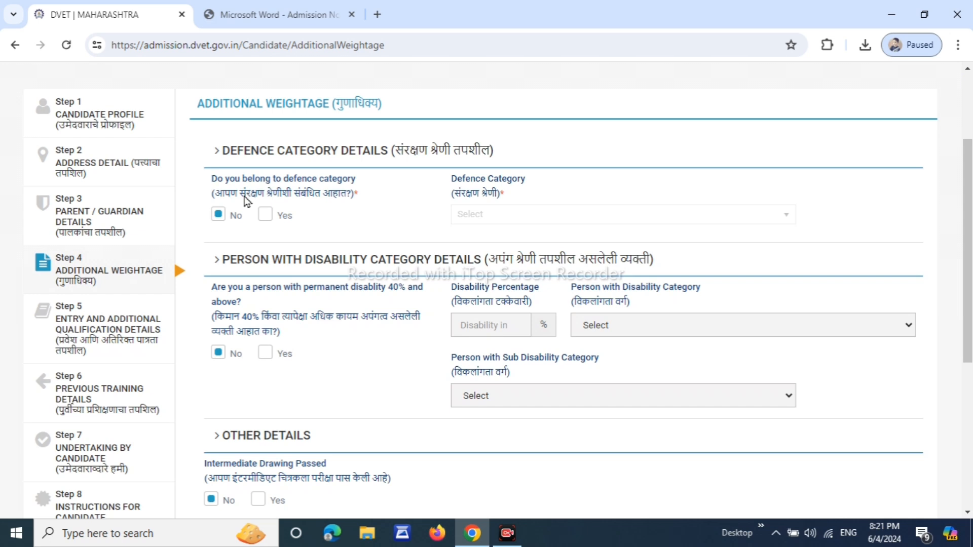
drag(241, 180, 369, 184)
click(391, 184)
drag(245, 194, 306, 194)
click(373, 192)
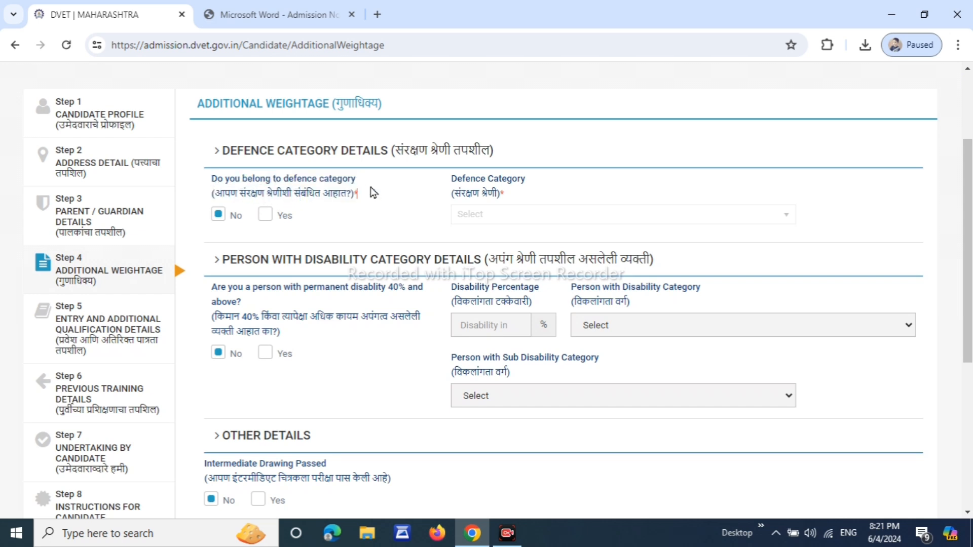
Try Yes for defence category to view its options, then set it back to No
click(264, 215)
click(491, 214)
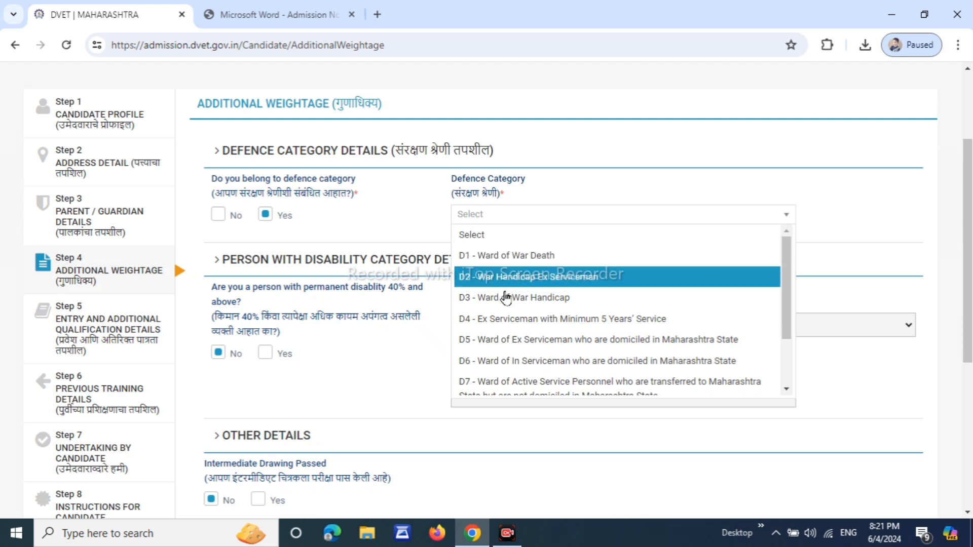
double_click(232, 218)
click(361, 217)
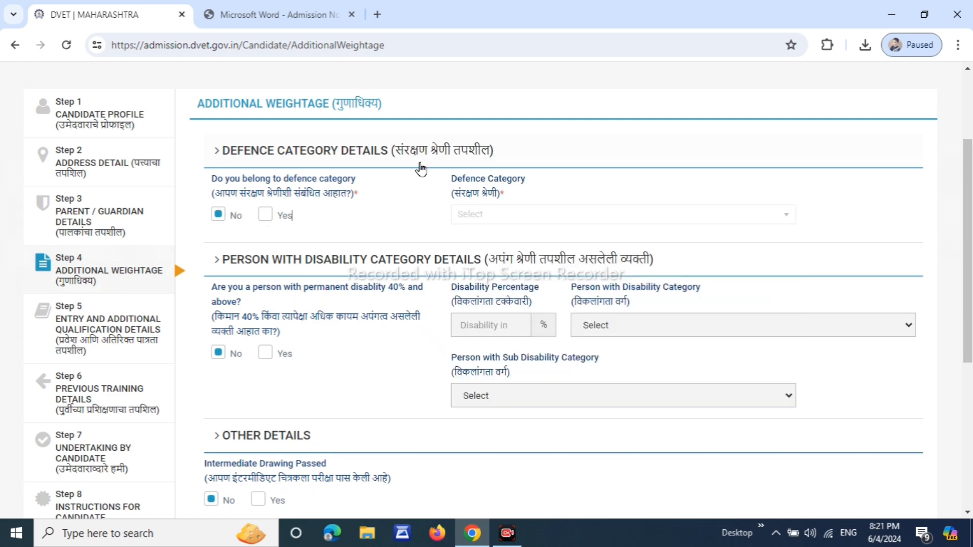
scroll(376, 217, down, 1)
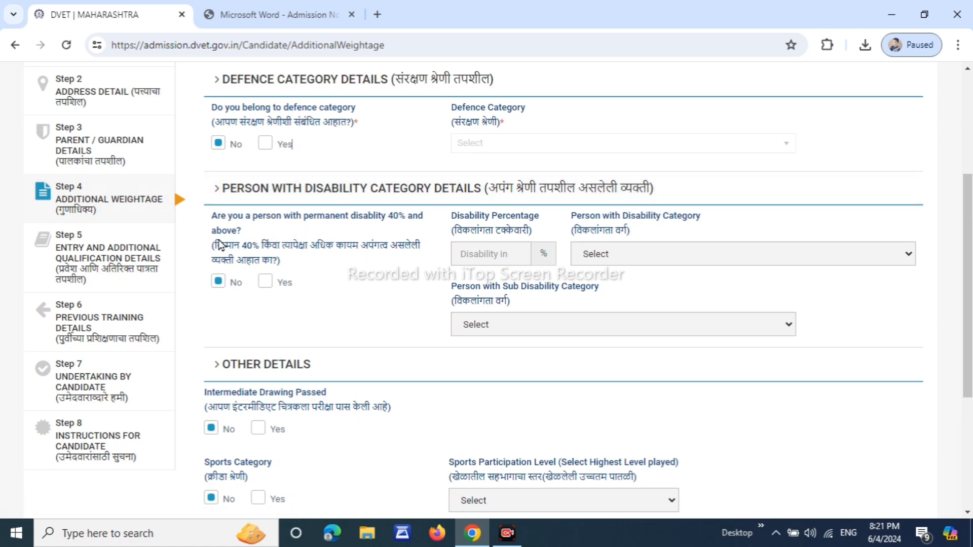
Check the disability percentage, category and sub-category fields under Yes, then answer No
drag(212, 214, 250, 233)
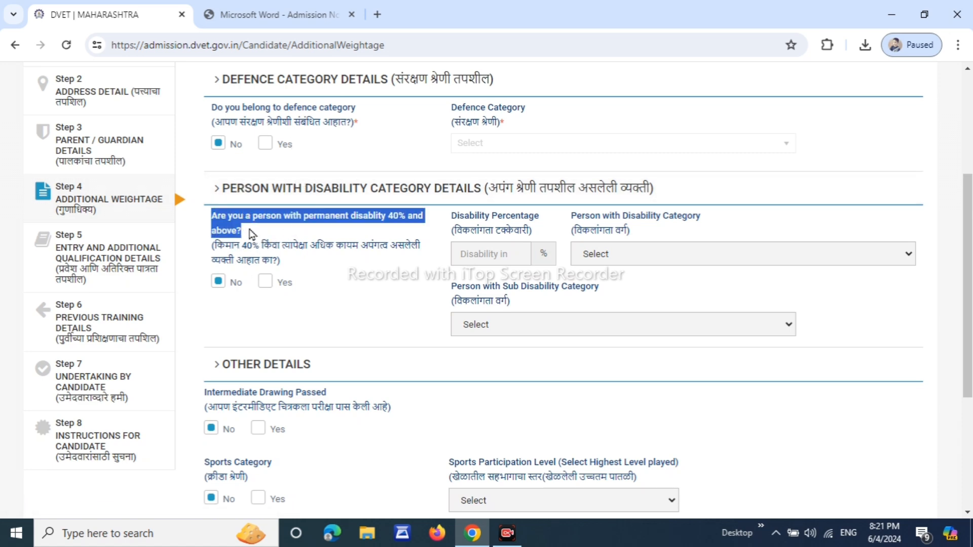
click(368, 231)
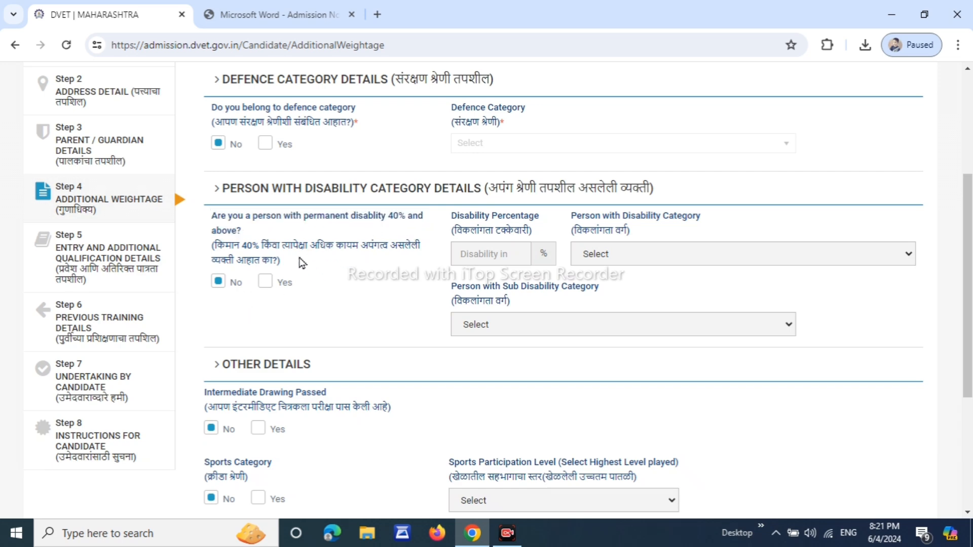
click(266, 283)
click(514, 255)
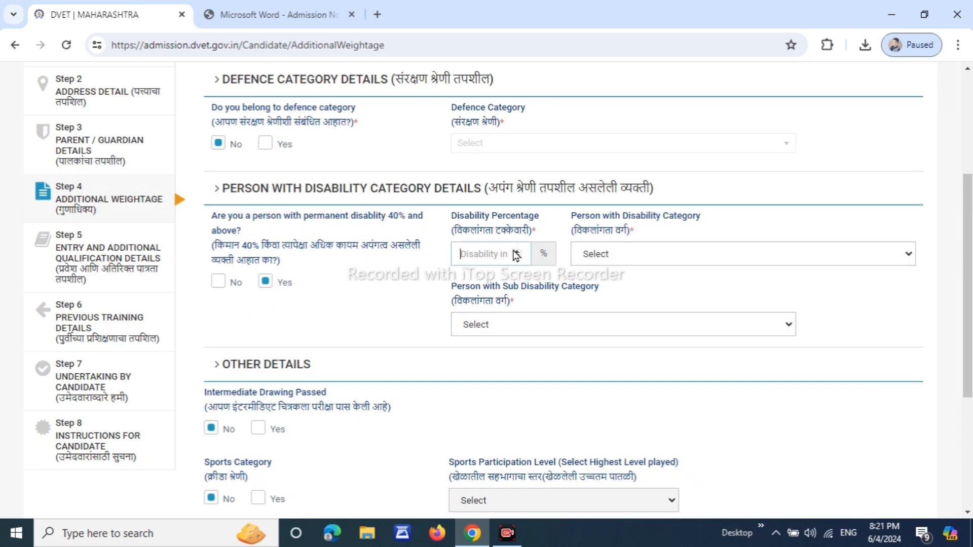
click(643, 259)
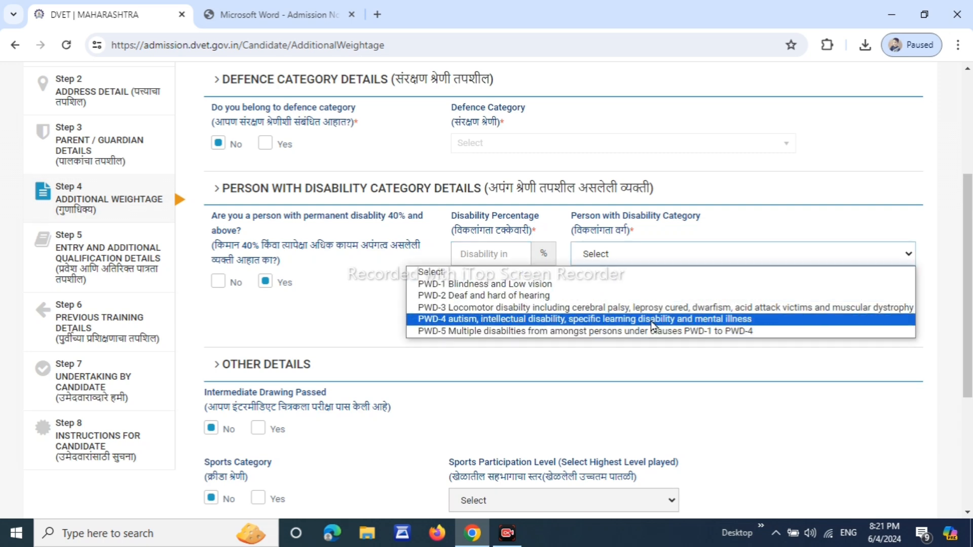
click(321, 312)
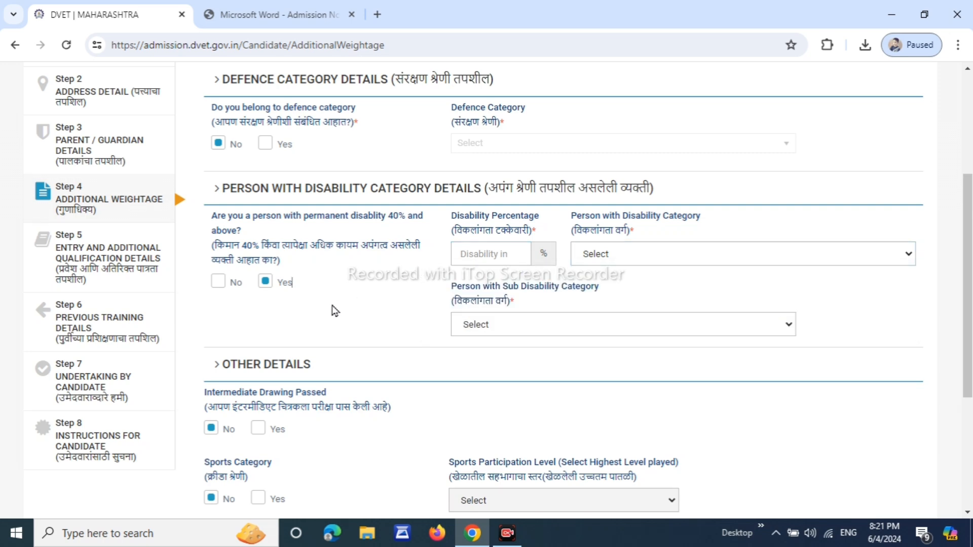
click(477, 333)
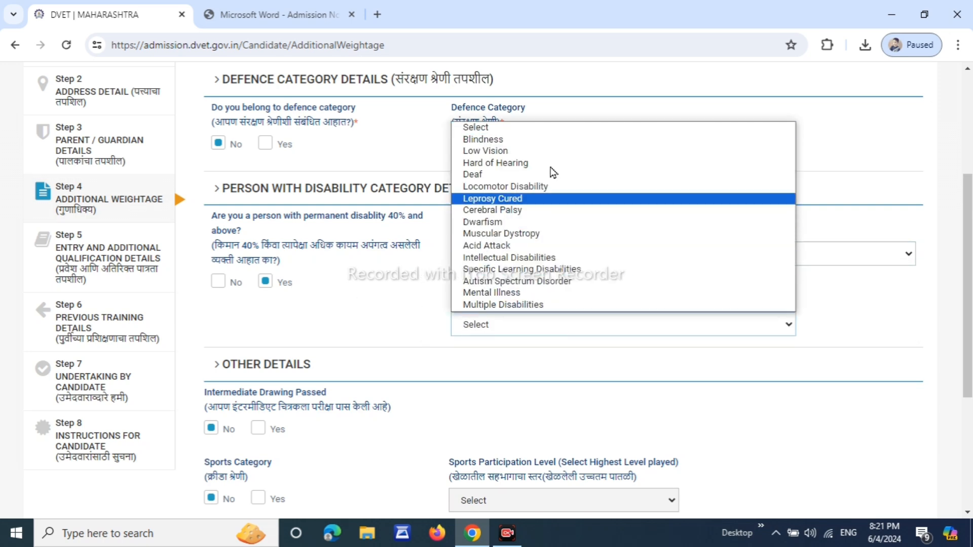
click(370, 320)
click(221, 284)
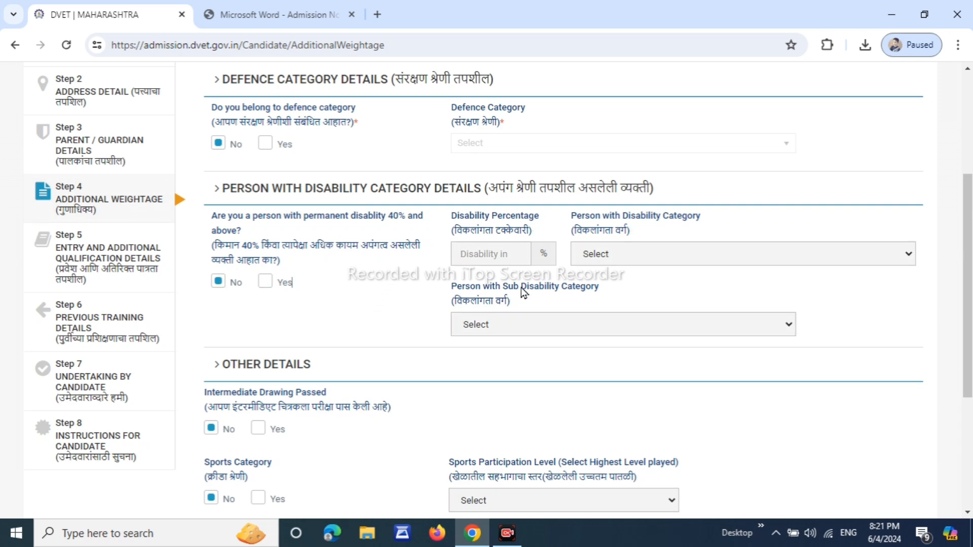
scroll(292, 282, down, 3)
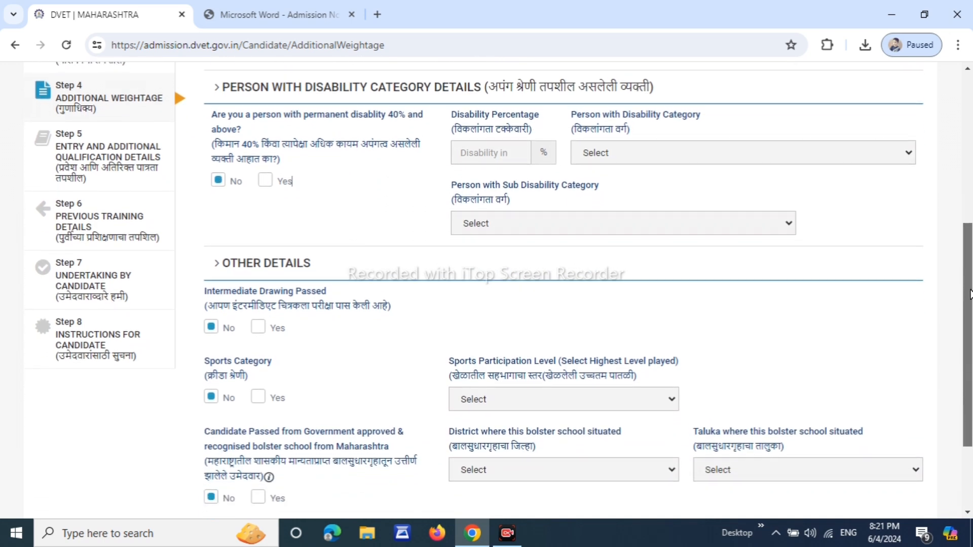
Answer Yes to the Intermediate Drawing Passed question
scroll(719, 245, down, 1)
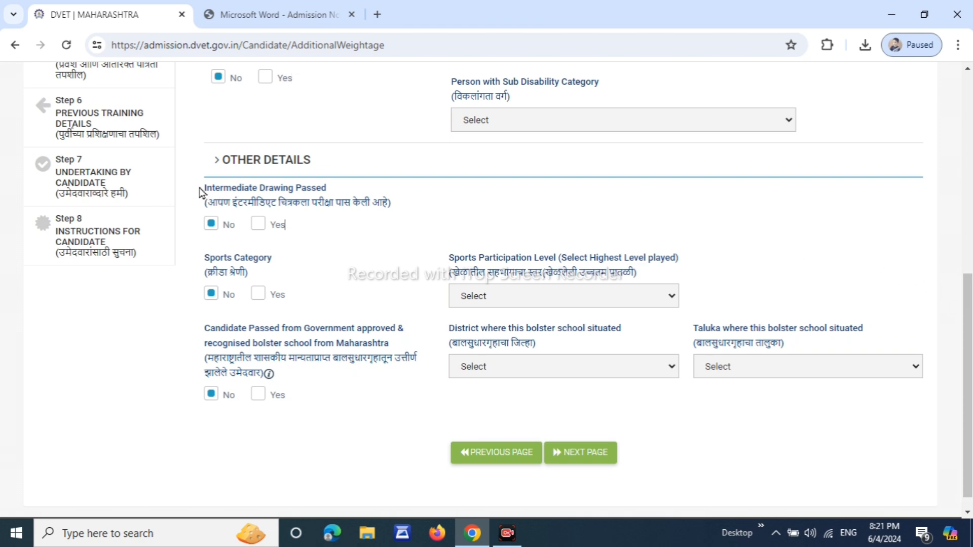
drag(200, 189, 402, 196)
click(402, 194)
drag(243, 205, 309, 210)
click(359, 225)
click(258, 228)
click(211, 224)
click(271, 230)
View the Sports Category participation levels, leaving Sports Category at No
scroll(947, 285, down, 1)
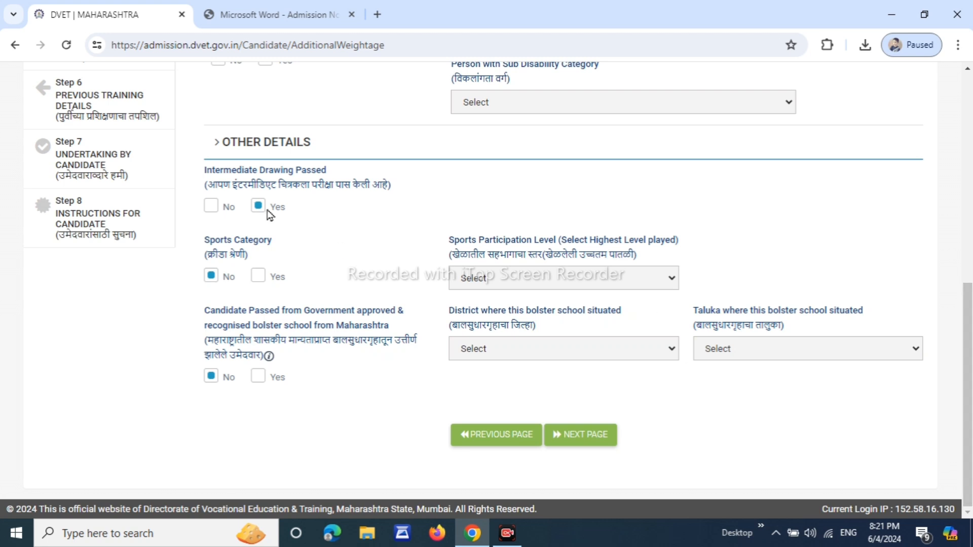
drag(199, 243, 277, 258)
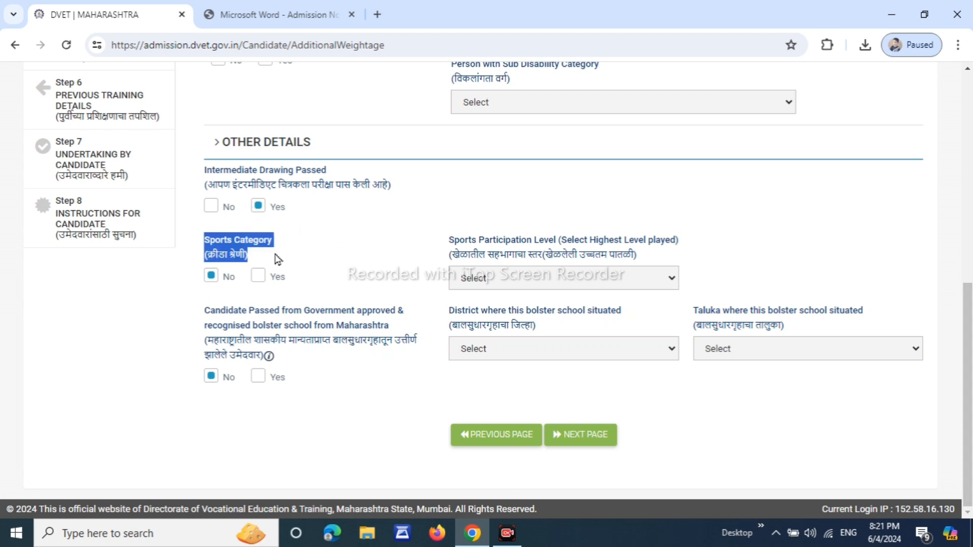
click(258, 278)
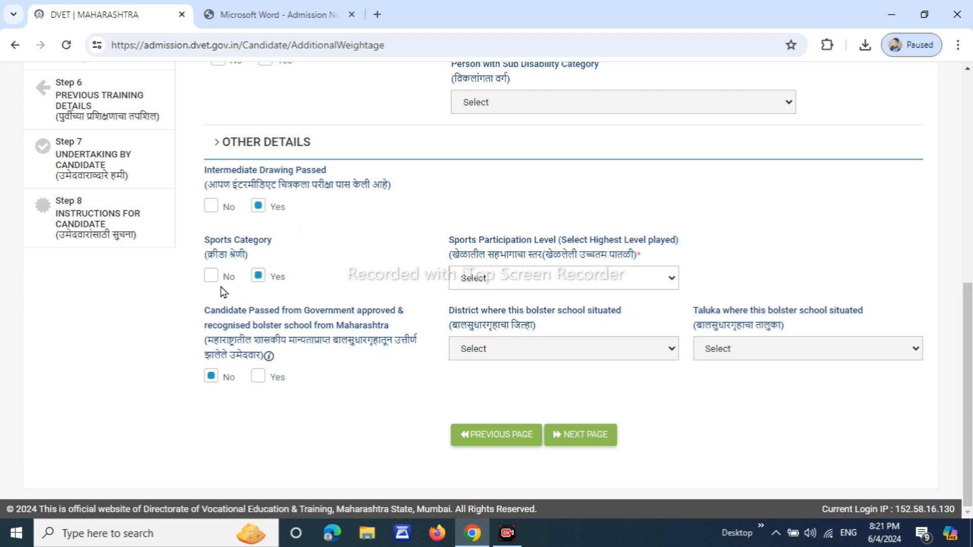
click(471, 284)
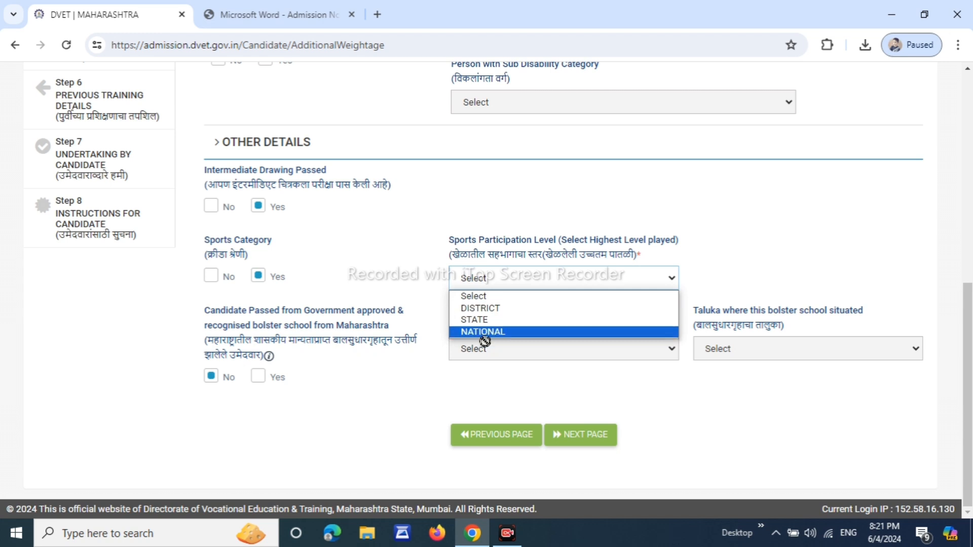
click(211, 276)
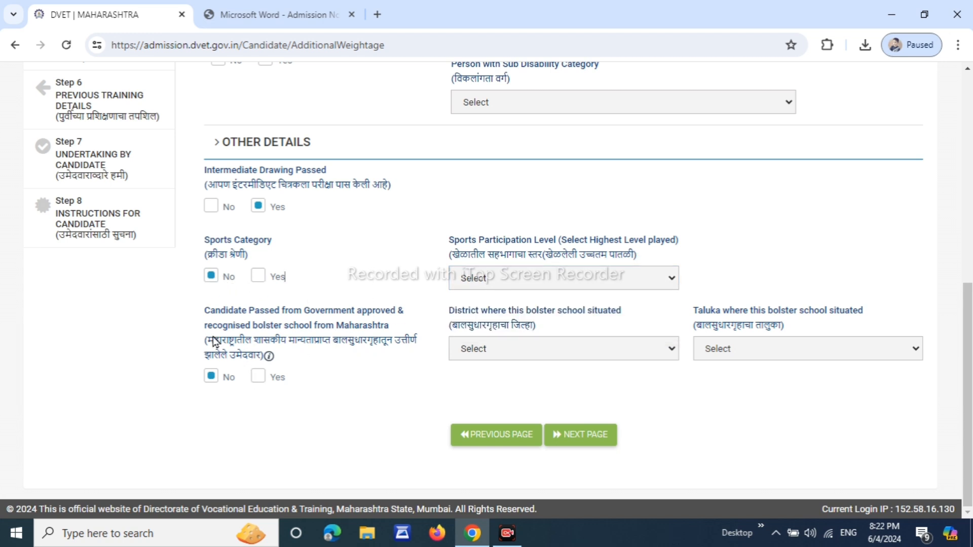
View the bolster school district list, leaving the bolster school question at No
drag(213, 337, 256, 359)
drag(255, 359, 294, 365)
click(322, 367)
click(259, 377)
click(462, 354)
click(748, 393)
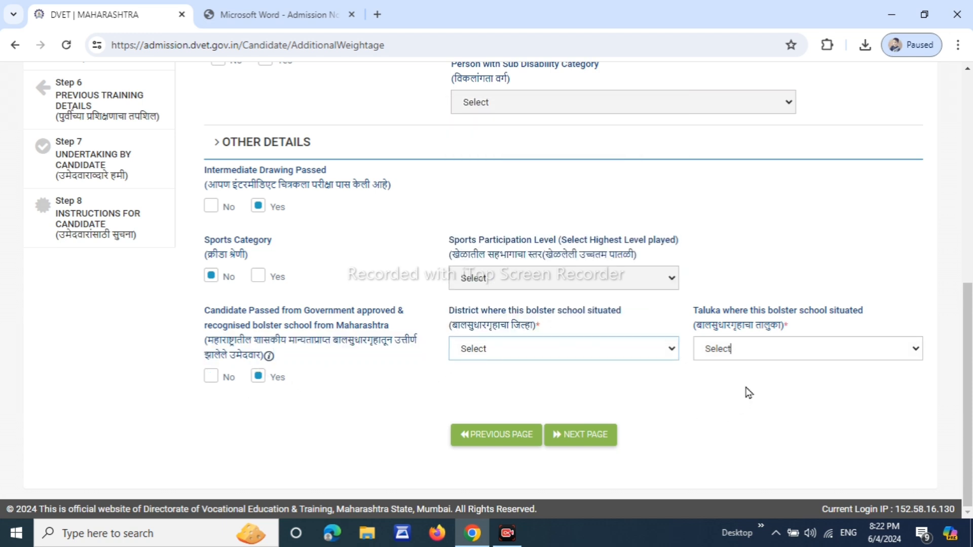
click(211, 376)
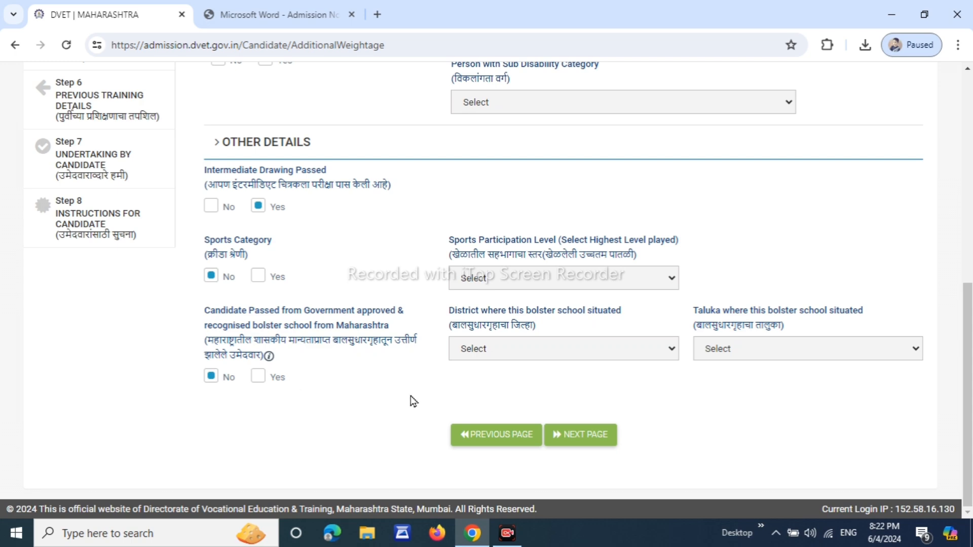
click(587, 439)
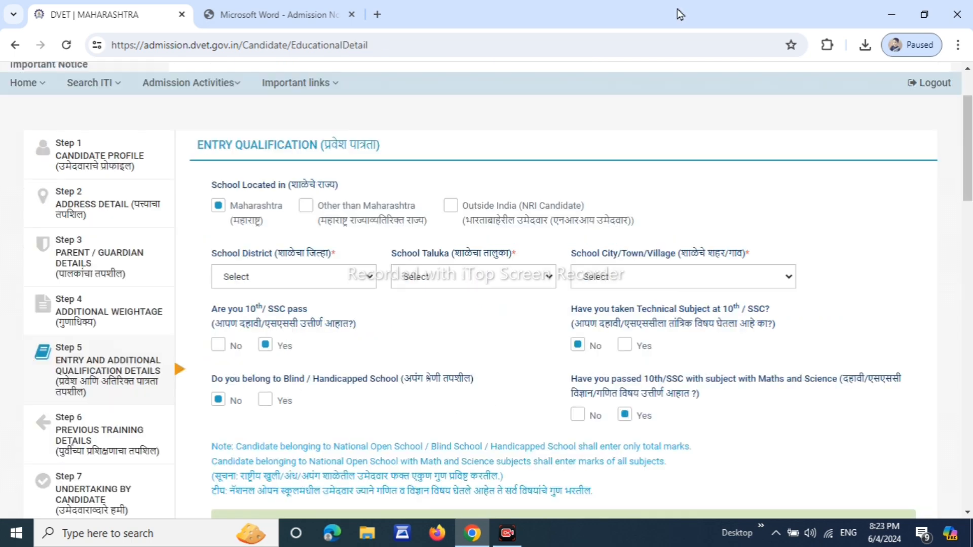
scroll(709, 173, down, 1)
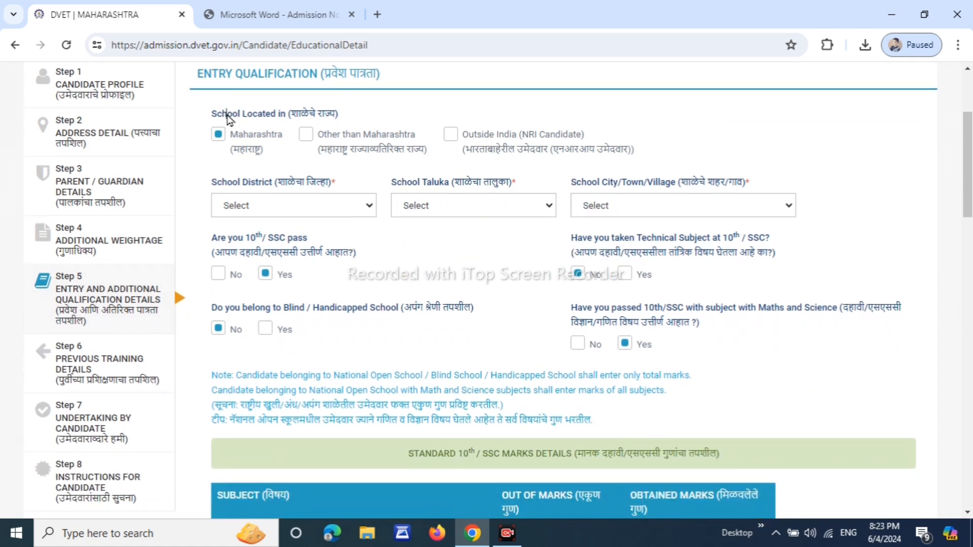
click(307, 136)
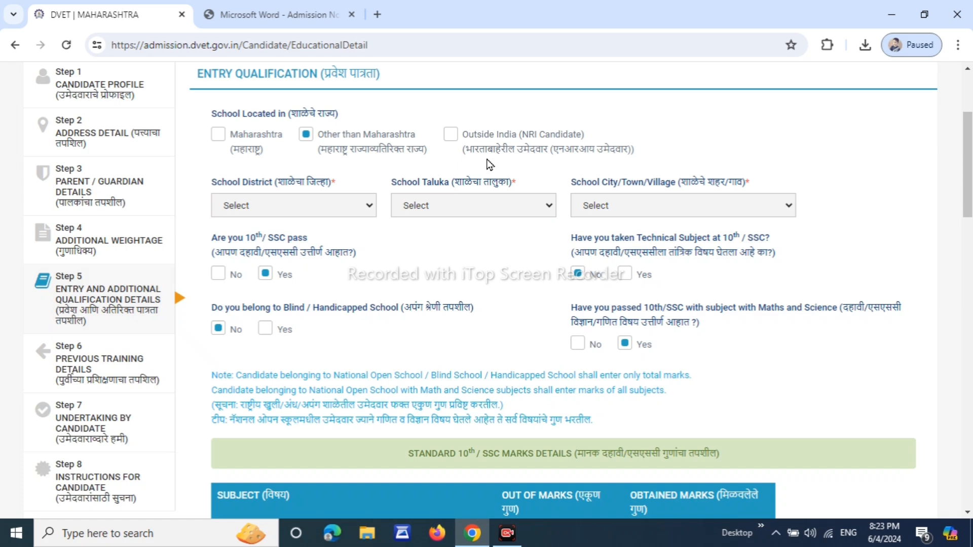
click(452, 136)
drag(492, 133, 227, 145)
click(227, 145)
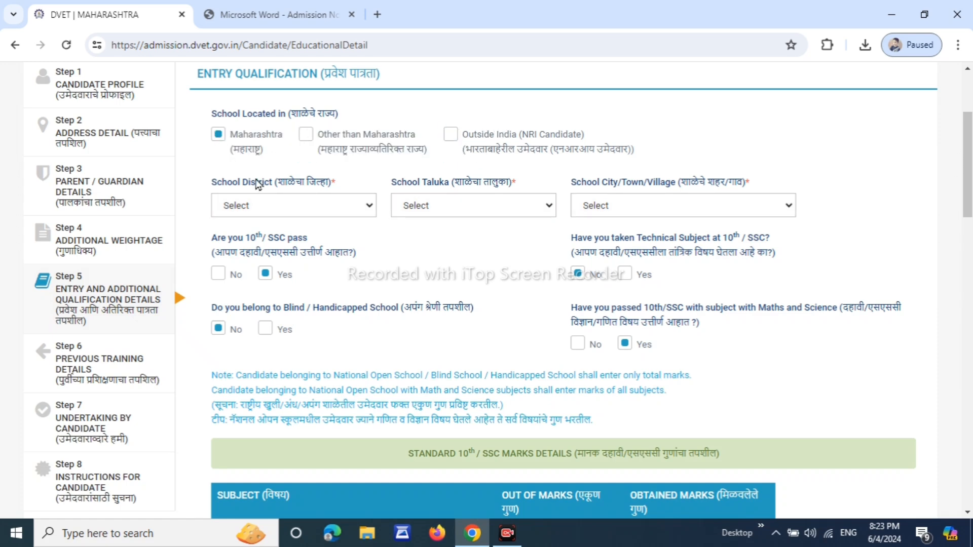
drag(230, 187, 296, 200)
click(296, 201)
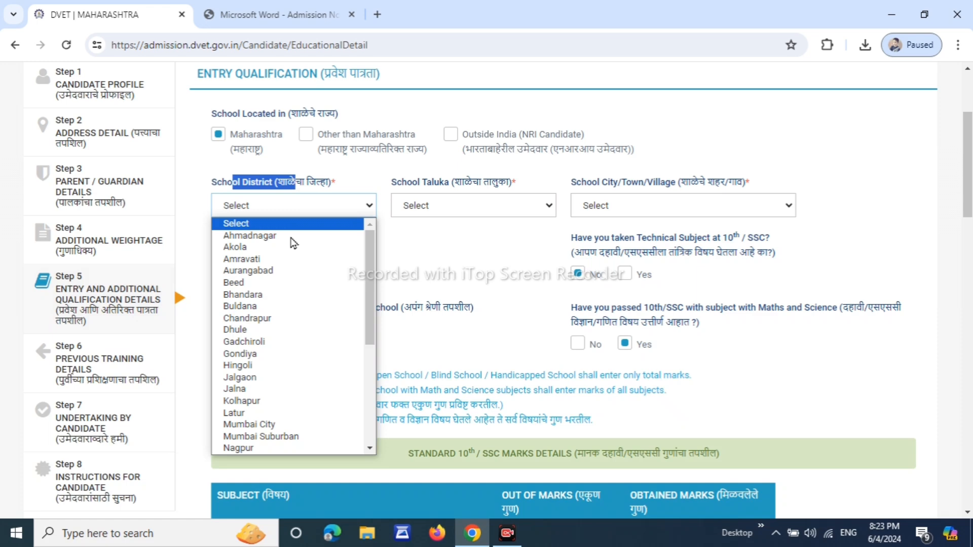
click(446, 258)
click(462, 212)
click(459, 284)
click(608, 209)
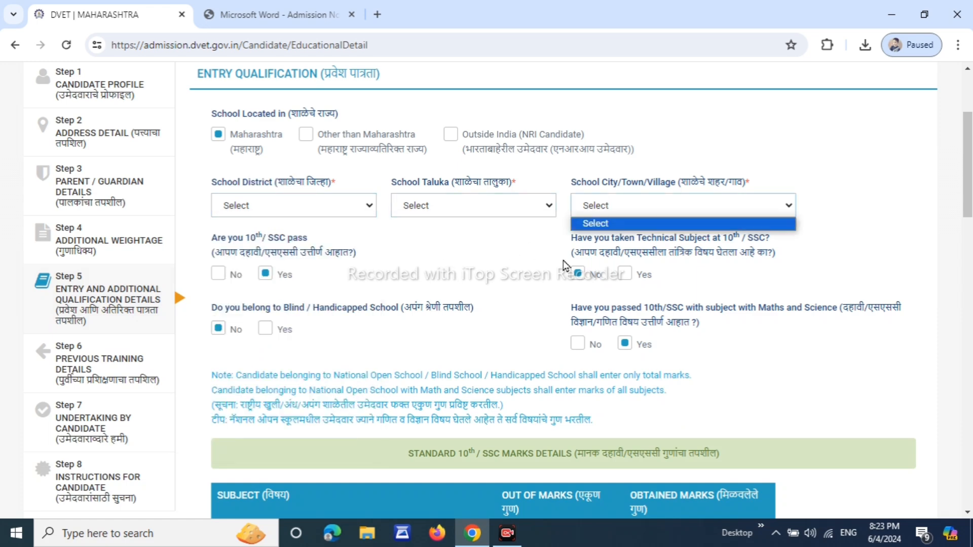
click(491, 262)
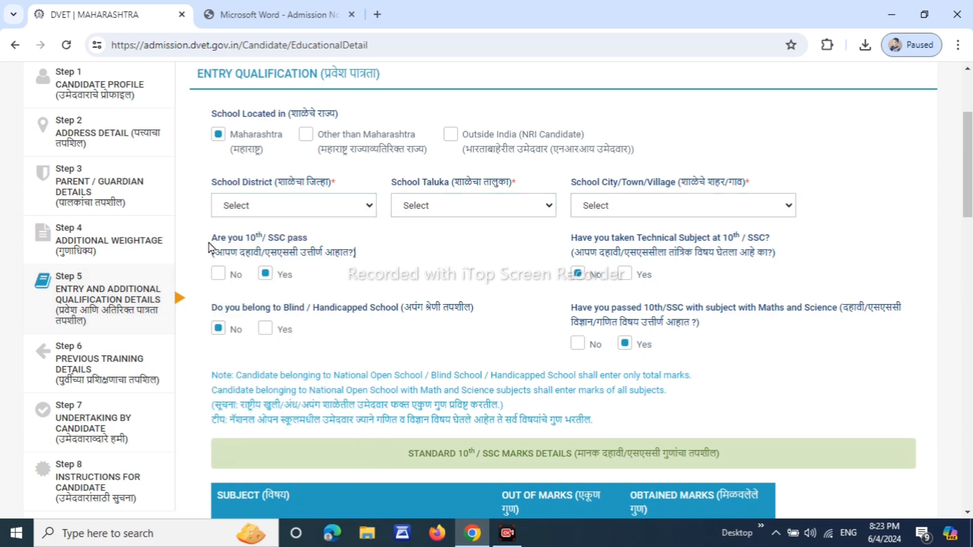
drag(209, 248, 326, 282)
click(226, 287)
drag(573, 253, 794, 264)
click(799, 261)
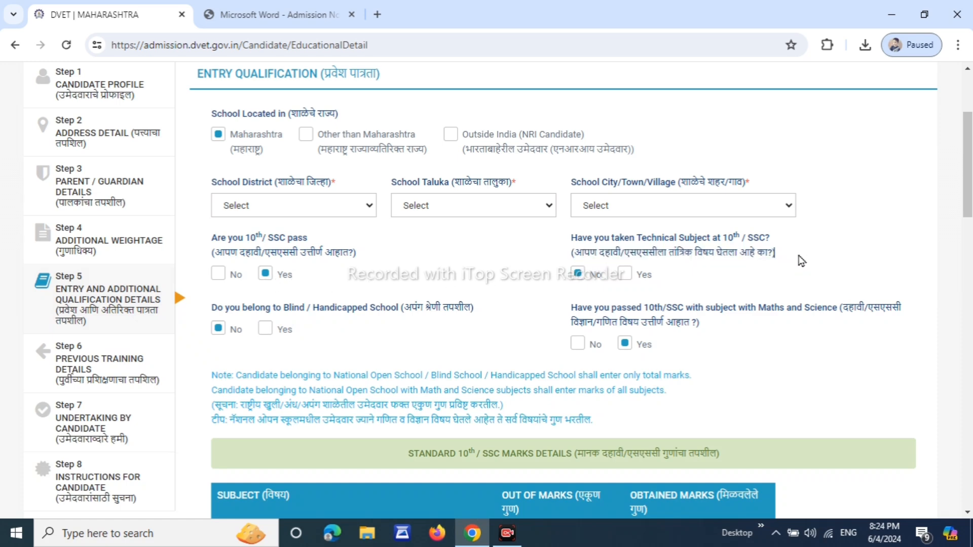
click(624, 275)
click(577, 276)
scroll(967, 177, down, 2)
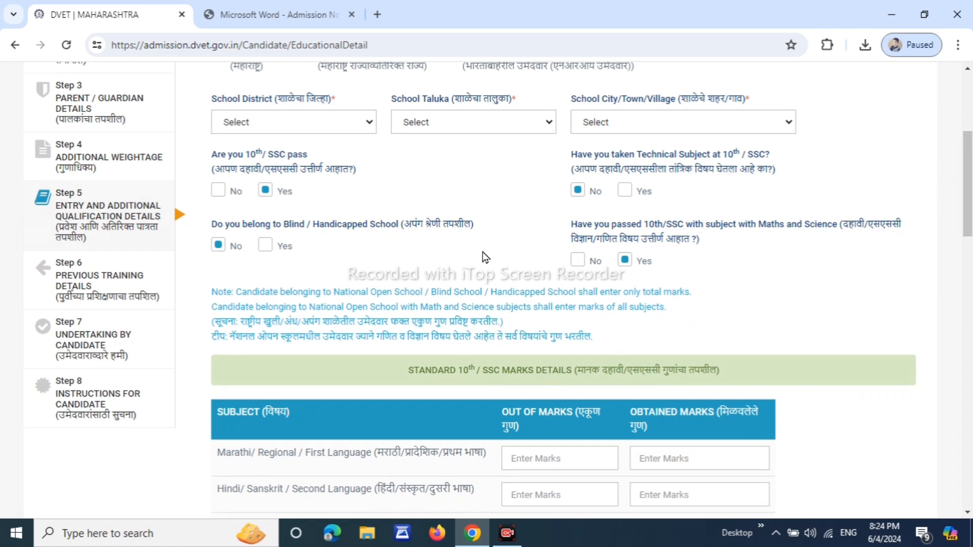
drag(320, 224, 426, 244)
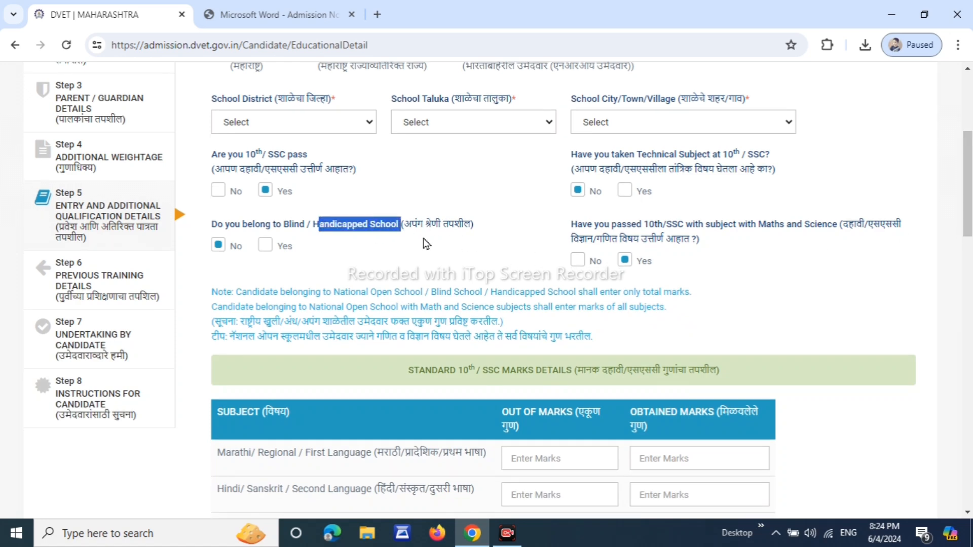
click(267, 249)
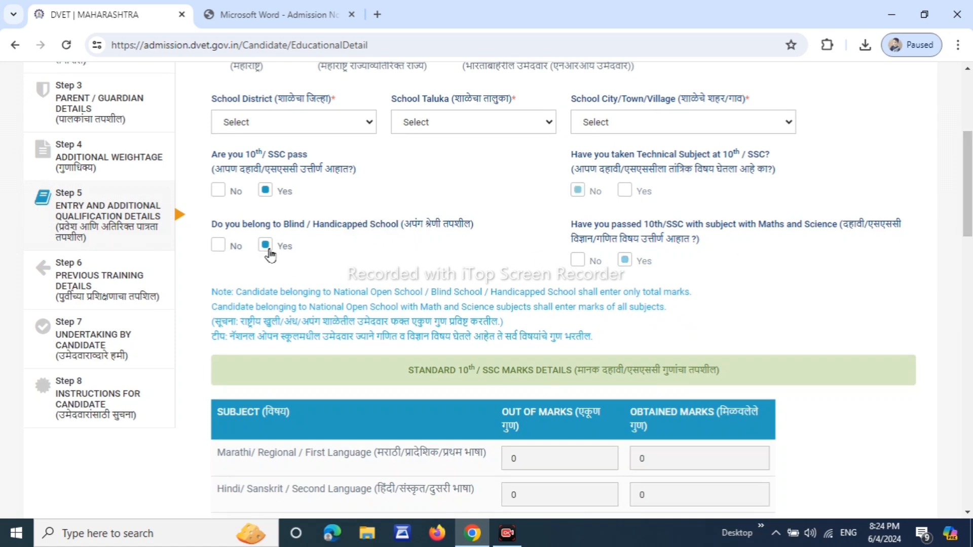
click(219, 247)
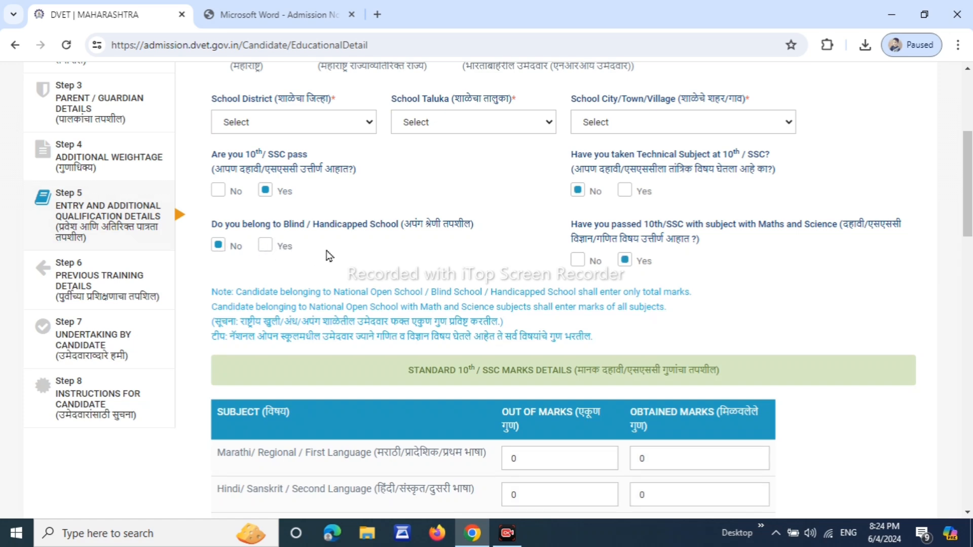
scroll(476, 256, down, 1)
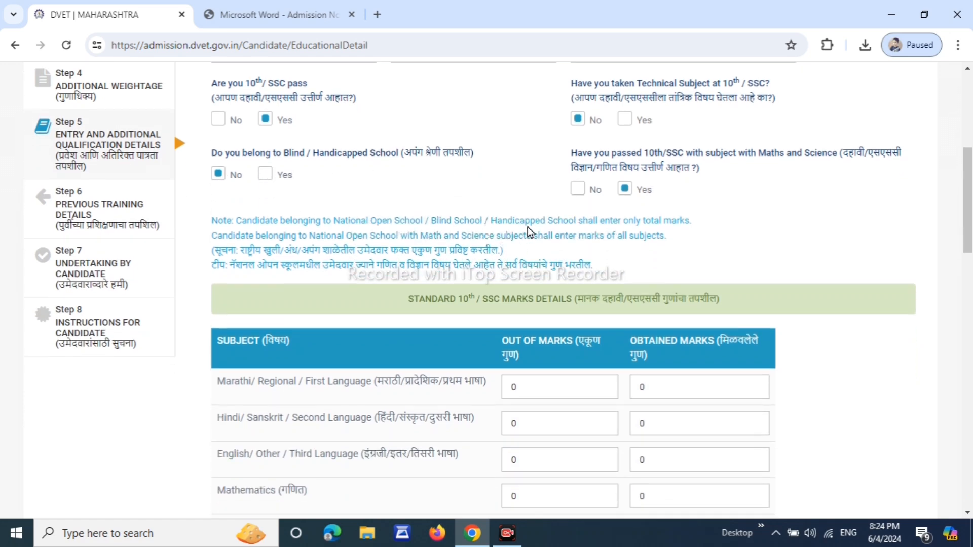
drag(578, 152, 664, 155)
drag(846, 152, 851, 168)
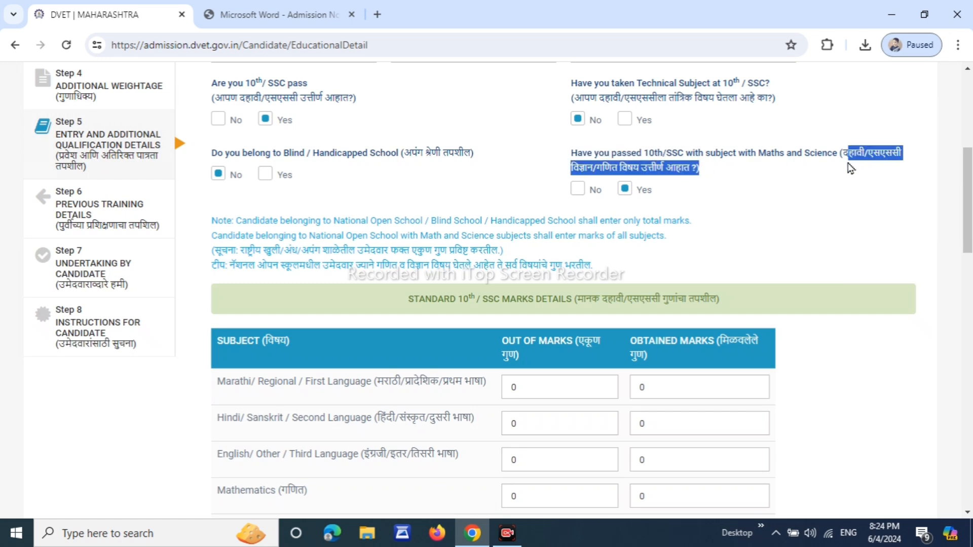
click(726, 189)
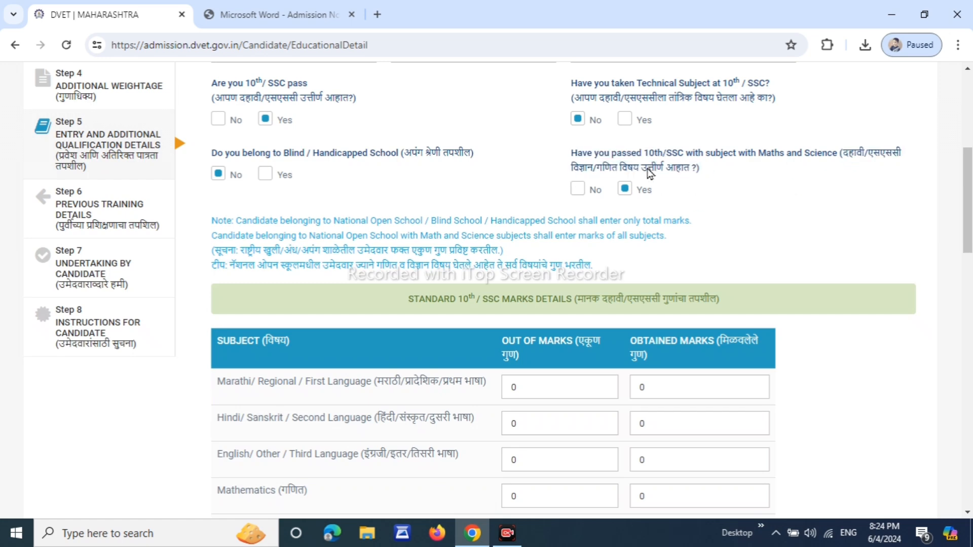
click(579, 191)
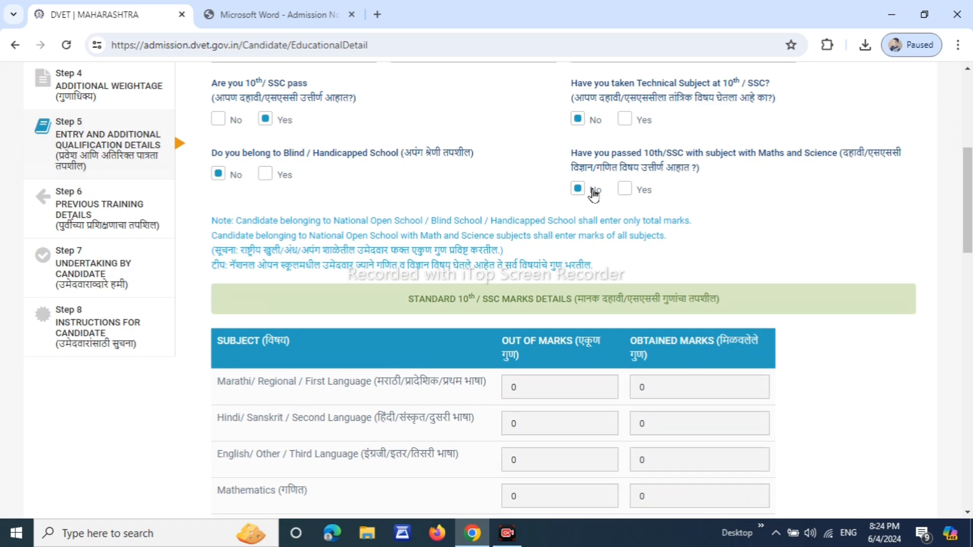
click(623, 191)
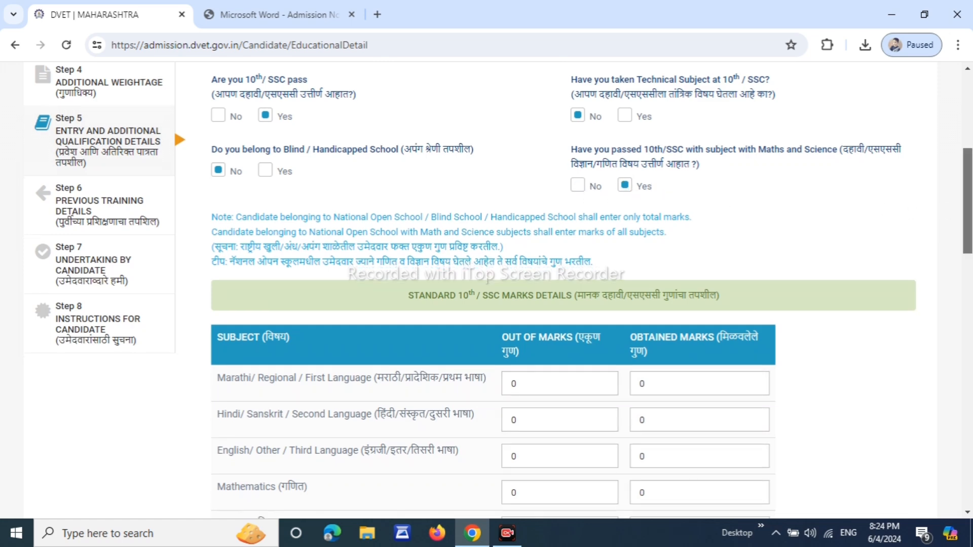
scroll(652, 189, down, 2)
scroll(653, 88, down, 2)
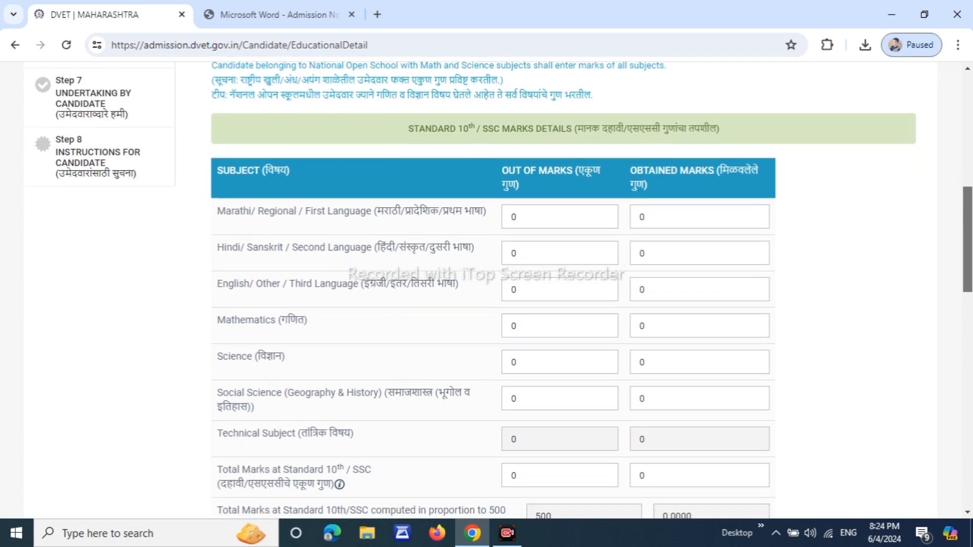
scroll(931, 200, up, 2)
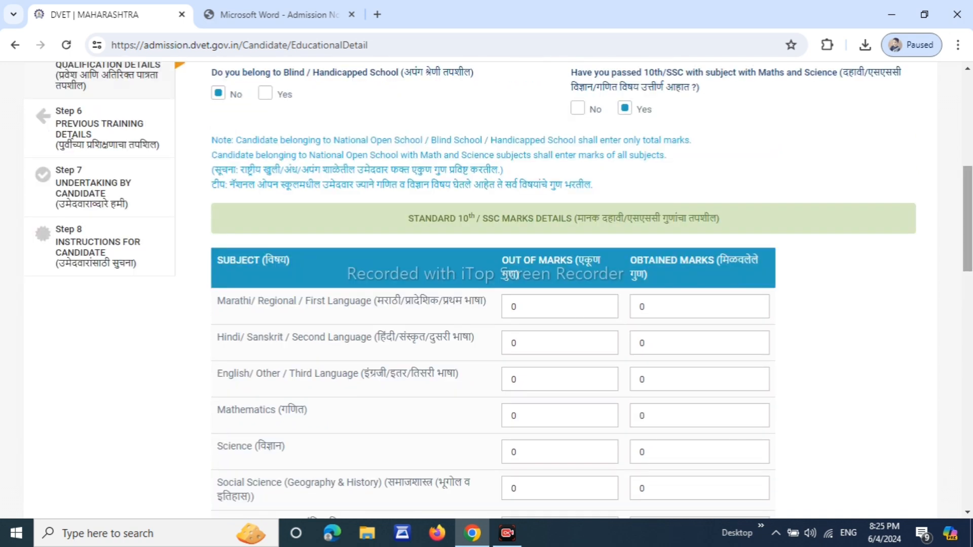
scroll(248, 236, down, 3)
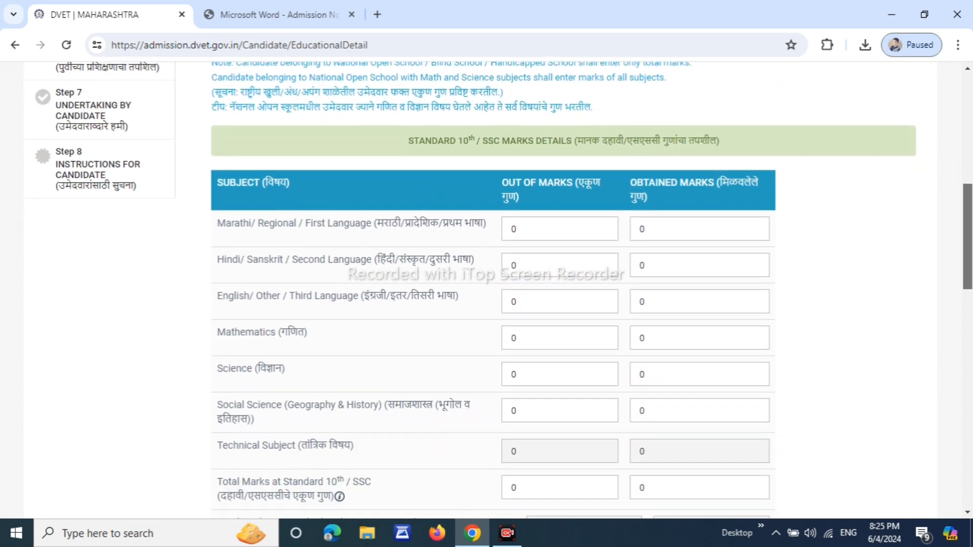
Set the Marathi row to out of 100 with 92 marks obtained
drag(228, 169, 332, 167)
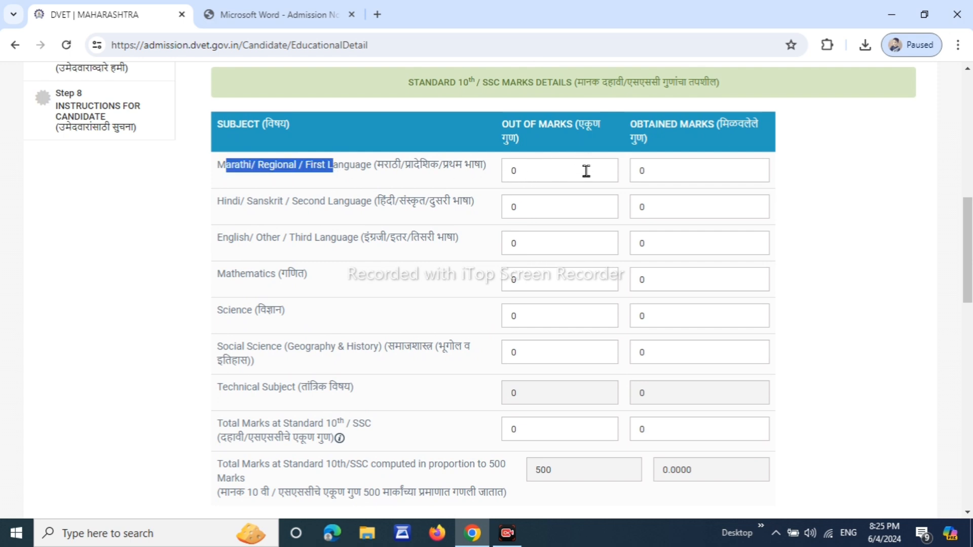
double_click(511, 172)
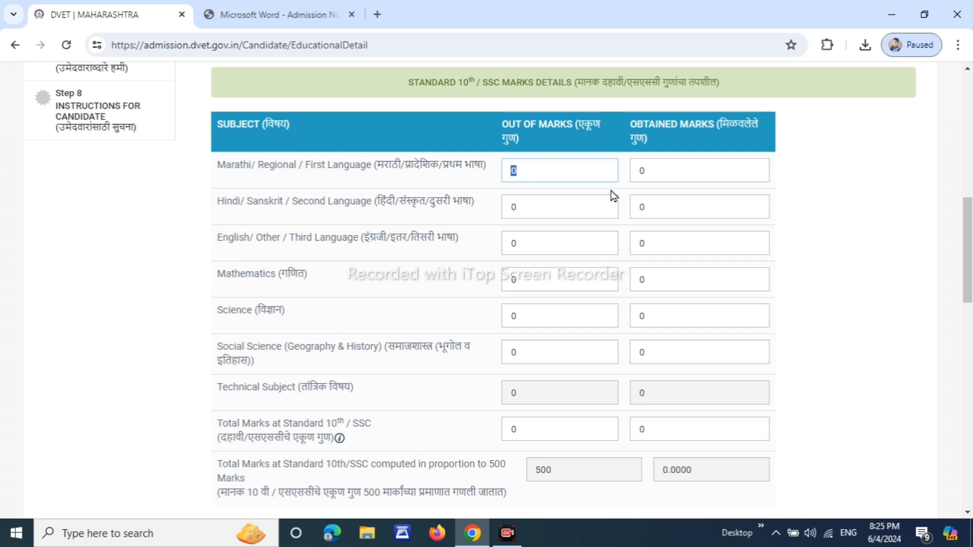
text(100)
key(ctrl+z)
text(92)
key(BackSpace)
text(100)
click(672, 172)
text(92)
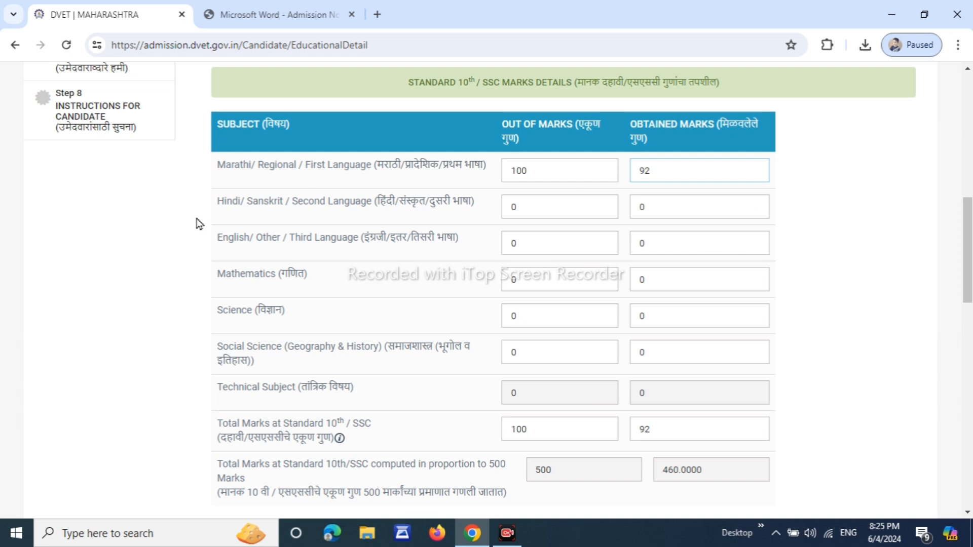
drag(228, 205, 361, 204)
click(375, 205)
Enter Hindi 80, English 70 and Mathematics 80, each out of 100
click(524, 208)
text(100)
click(707, 207)
text(80)
click(534, 246)
text(100)
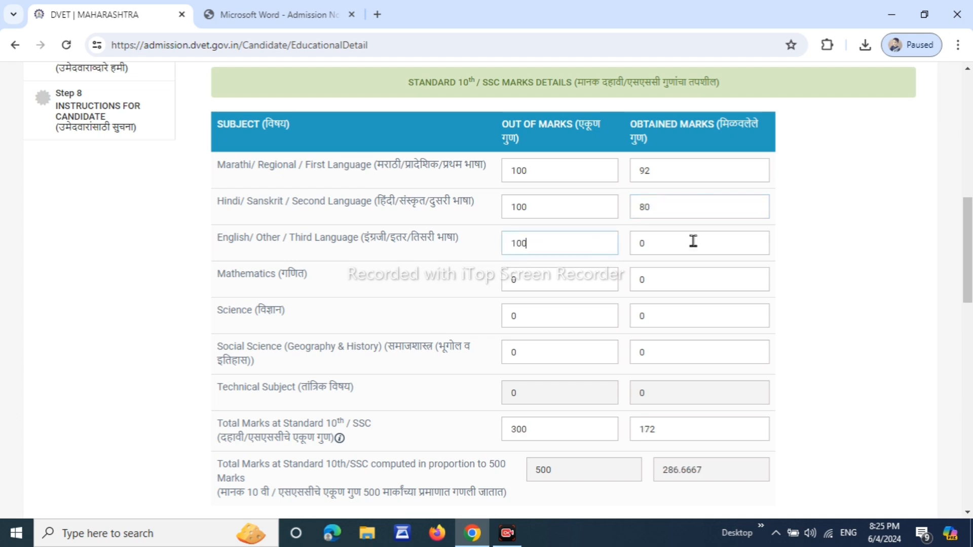
click(637, 244)
text(70)
click(502, 280)
text(100)
click(699, 270)
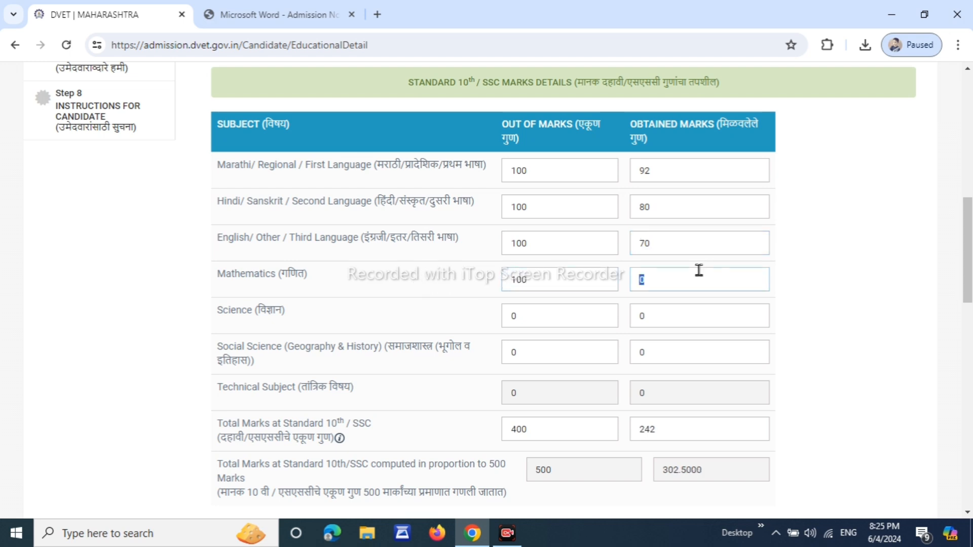
text(80)
Enter Science 89 and Social Science 89, each out of 100
click(544, 325)
text(100)
click(654, 318)
text(89)
click(546, 353)
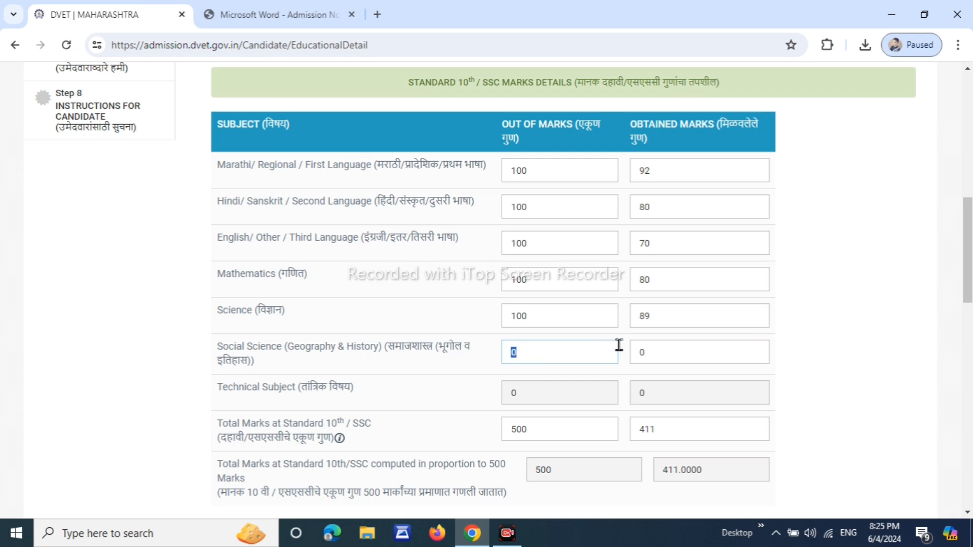
text(100)
click(670, 343)
text(89)
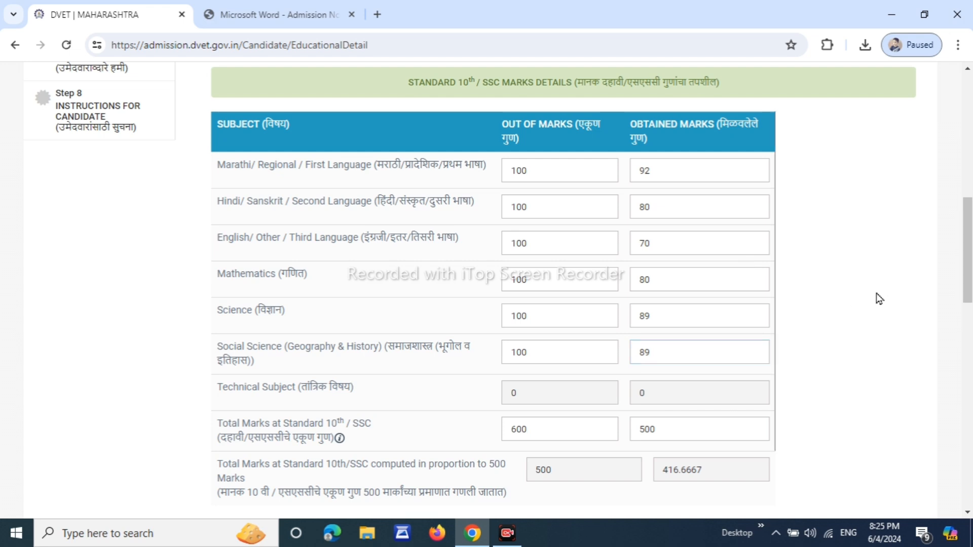
click(877, 293)
Scroll down to the 426.6667 weightage total, 85.3333 merit percentage and qualification questions
scroll(960, 300, down, 3)
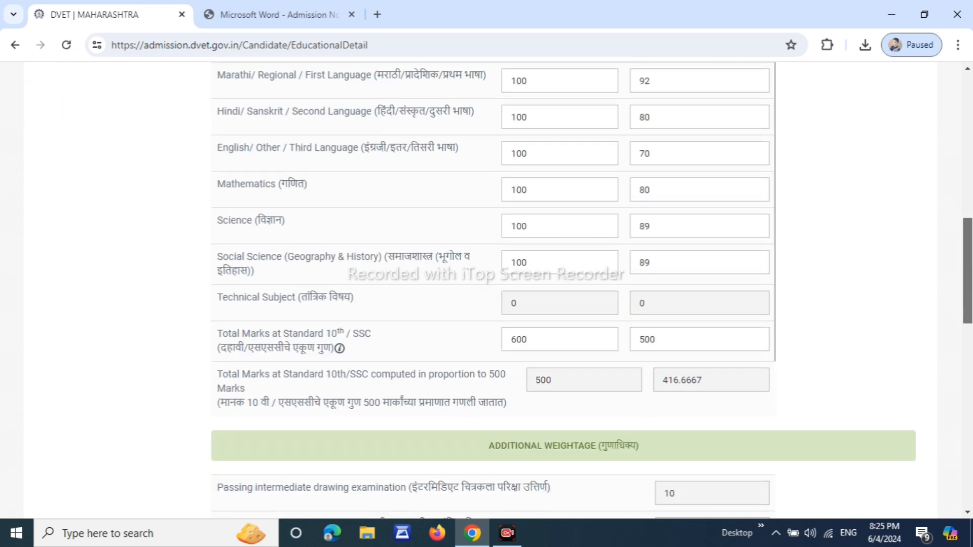
scroll(961, 299, down, 3)
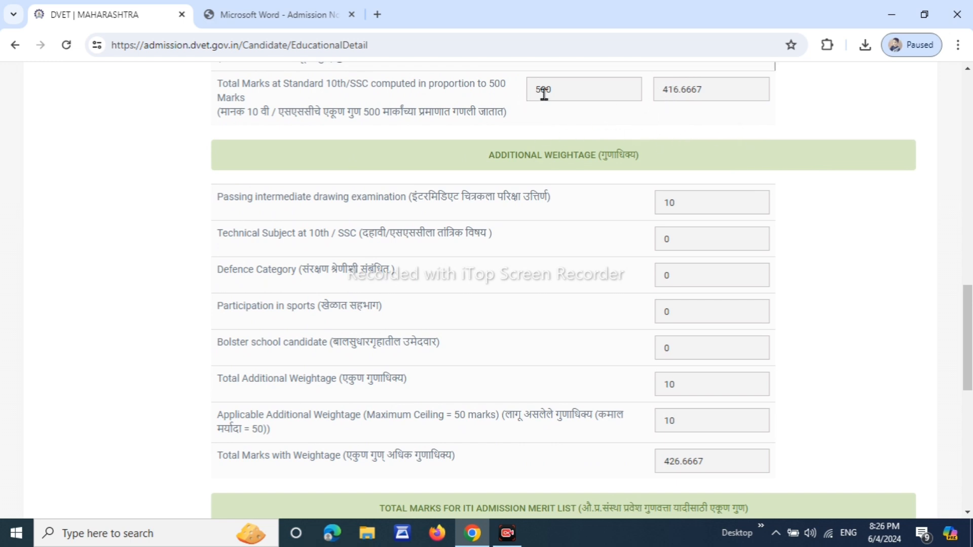
scroll(967, 335, down, 3)
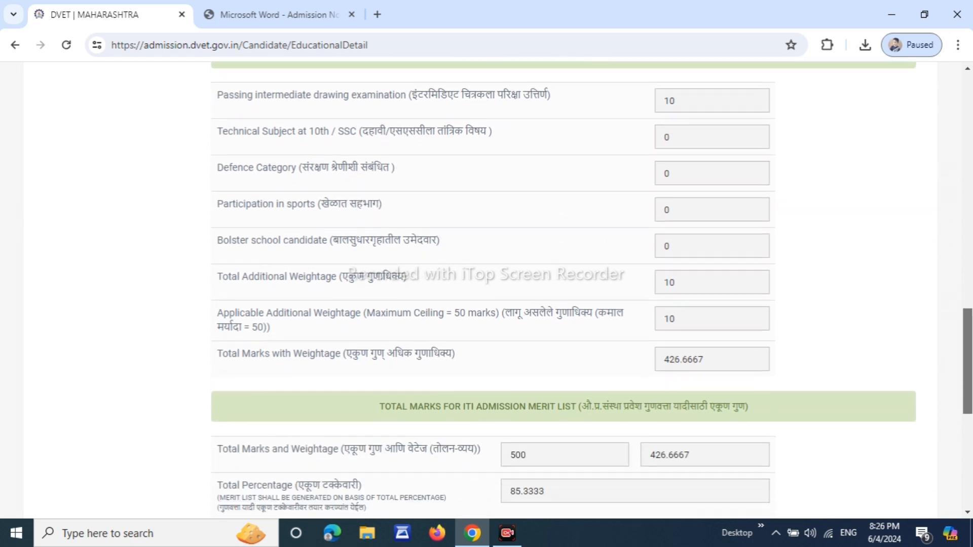
scroll(967, 380, down, 2)
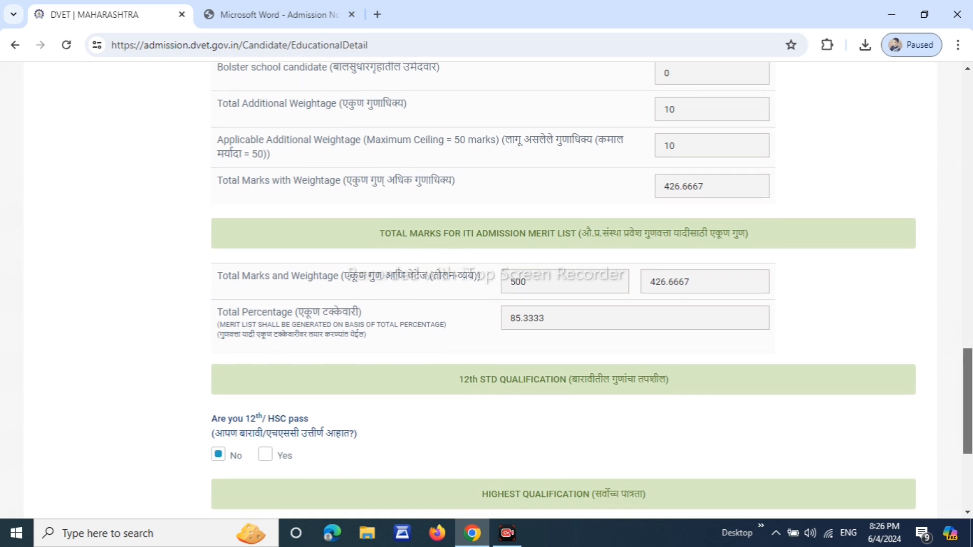
scroll(967, 431, down, 2)
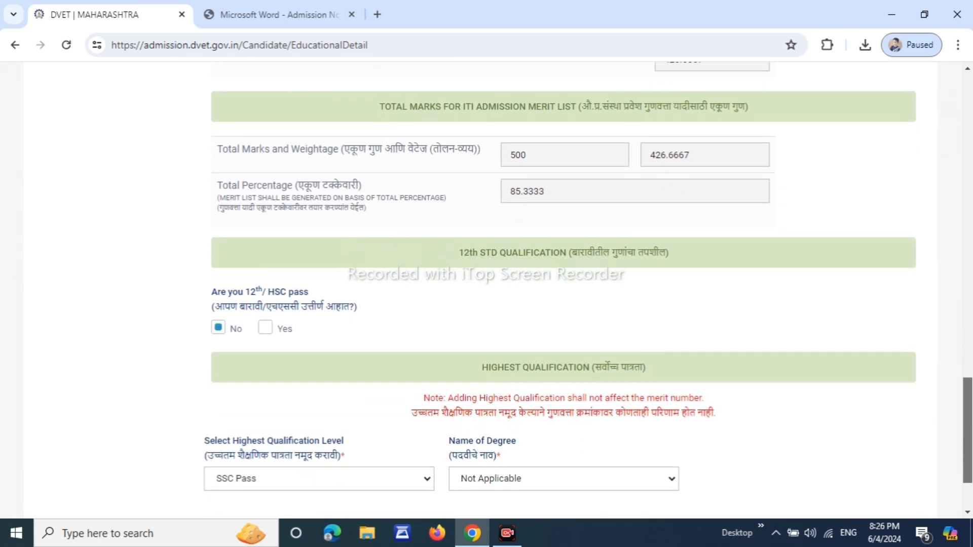
scroll(949, 413, down, 2)
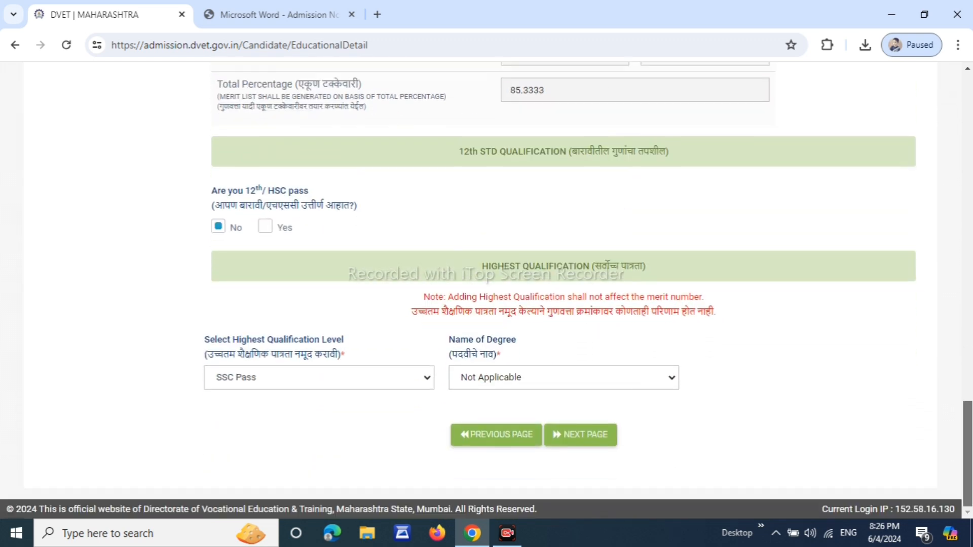
drag(245, 209, 275, 239)
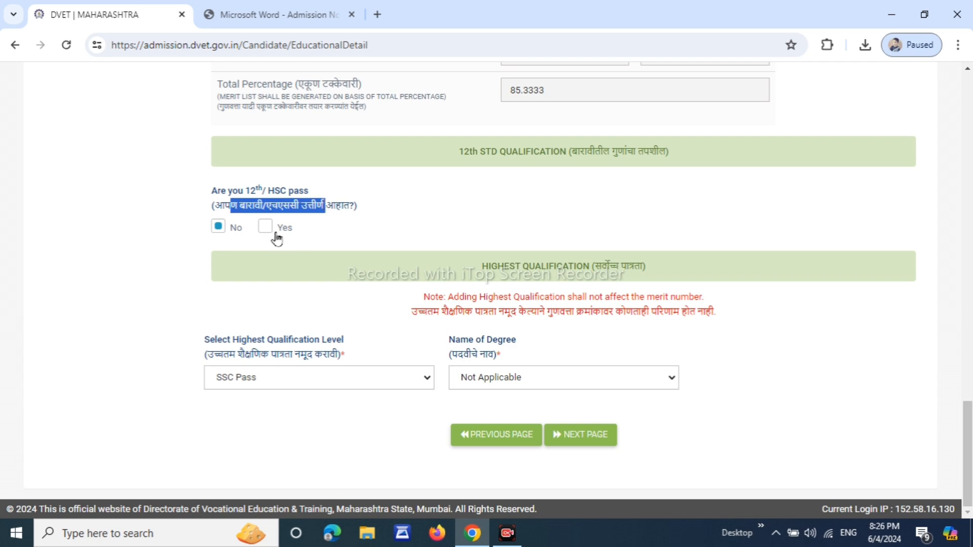
click(265, 226)
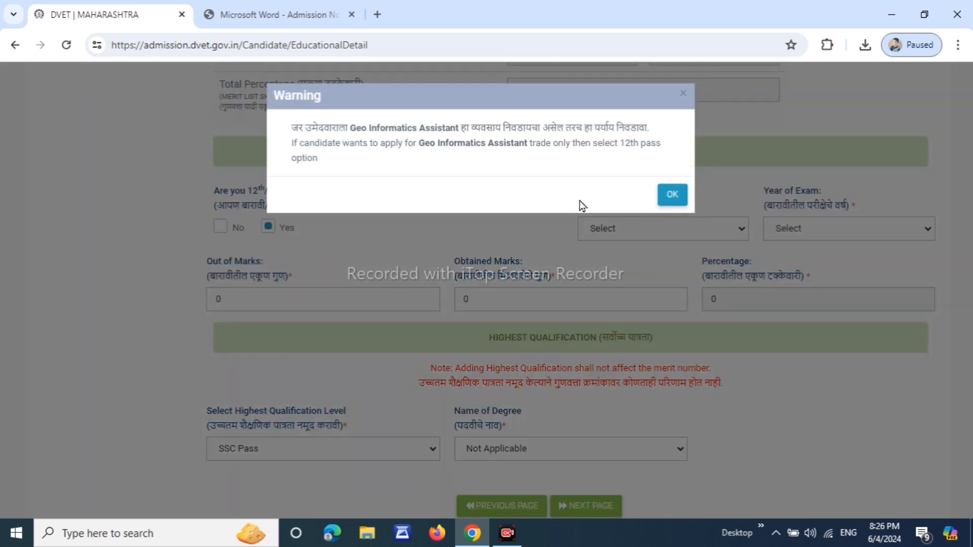
click(672, 195)
click(615, 232)
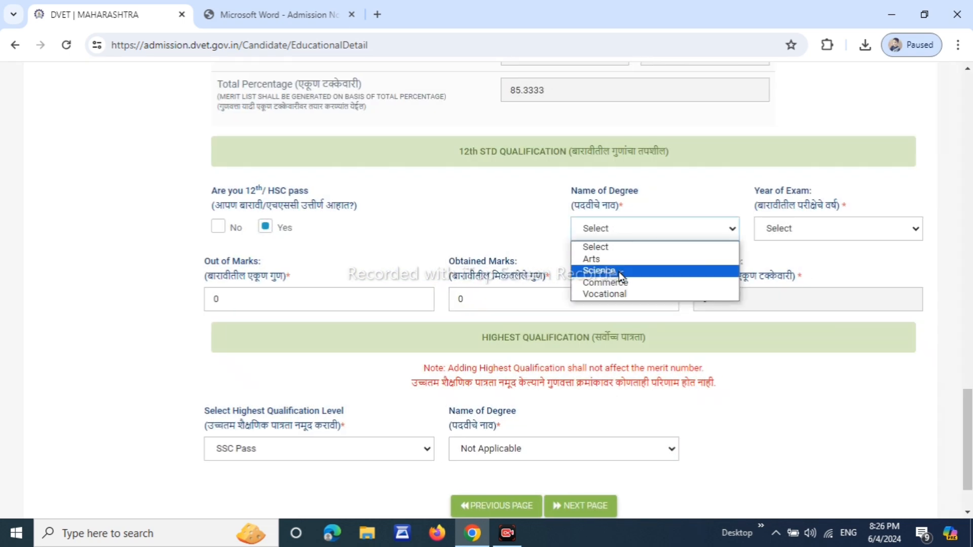
click(814, 230)
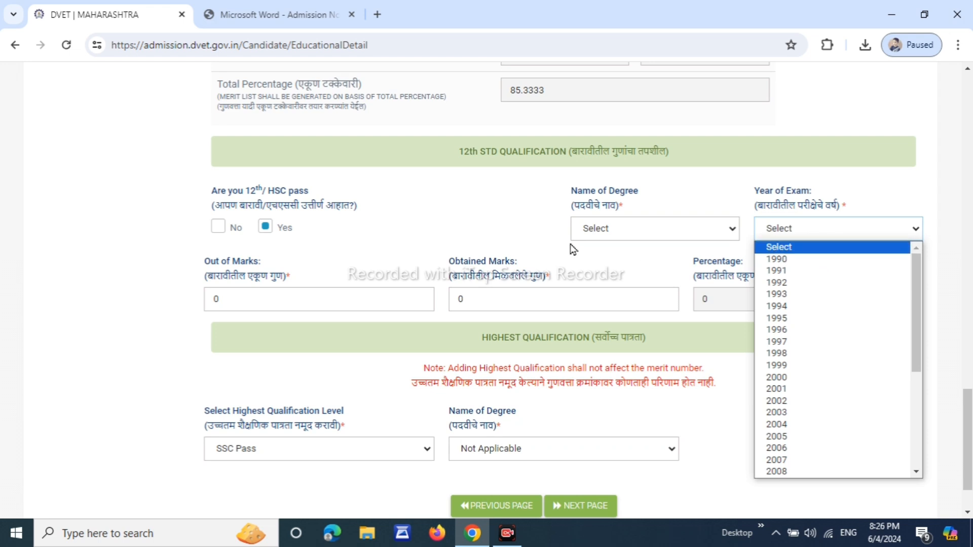
click(456, 263)
click(559, 300)
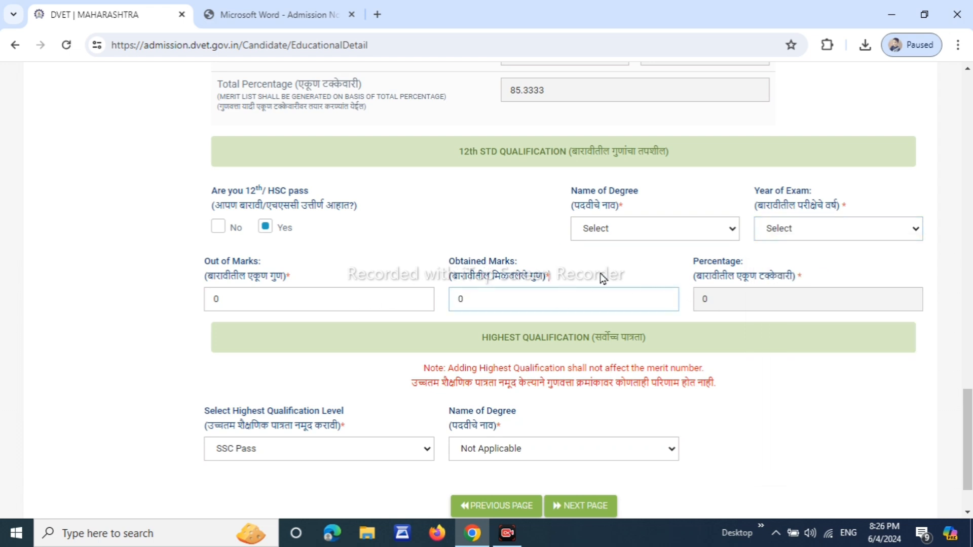
click(219, 228)
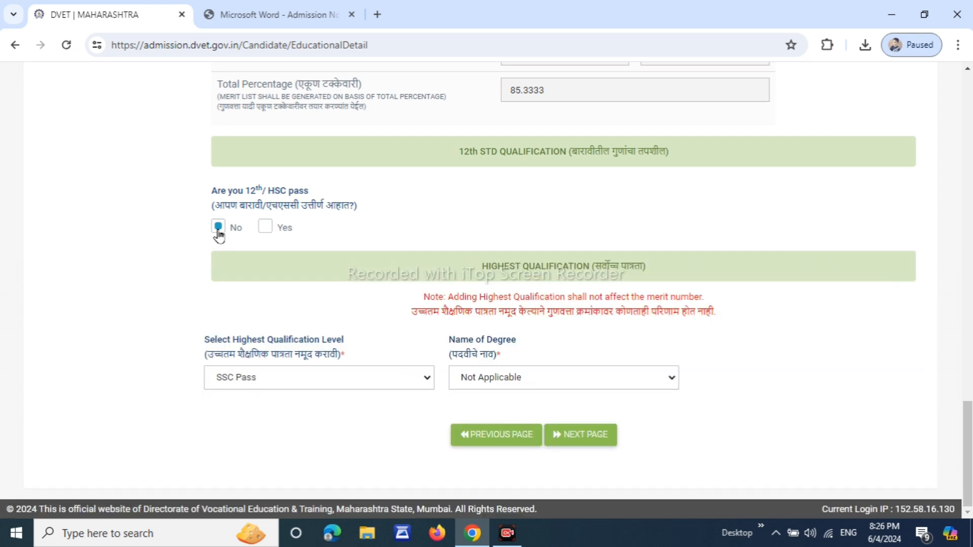
click(265, 227)
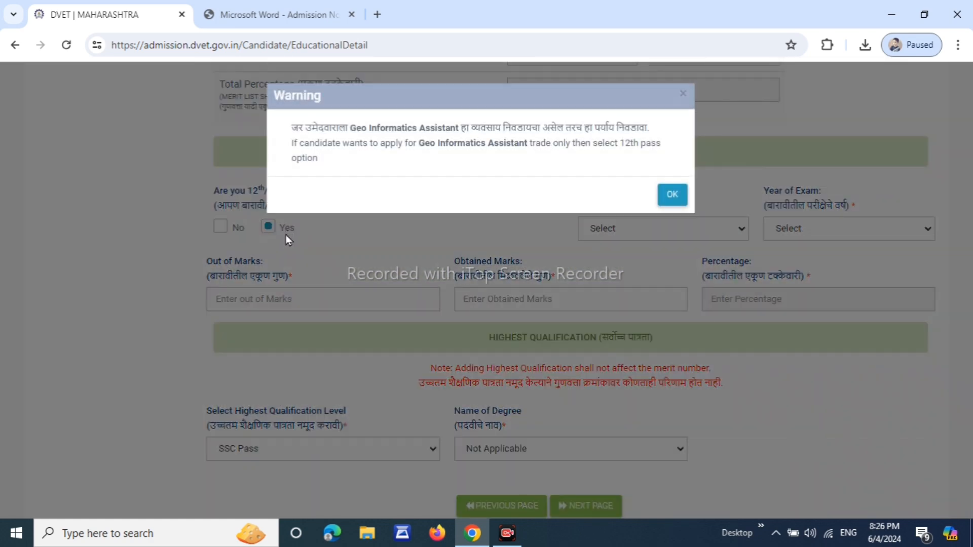
click(672, 195)
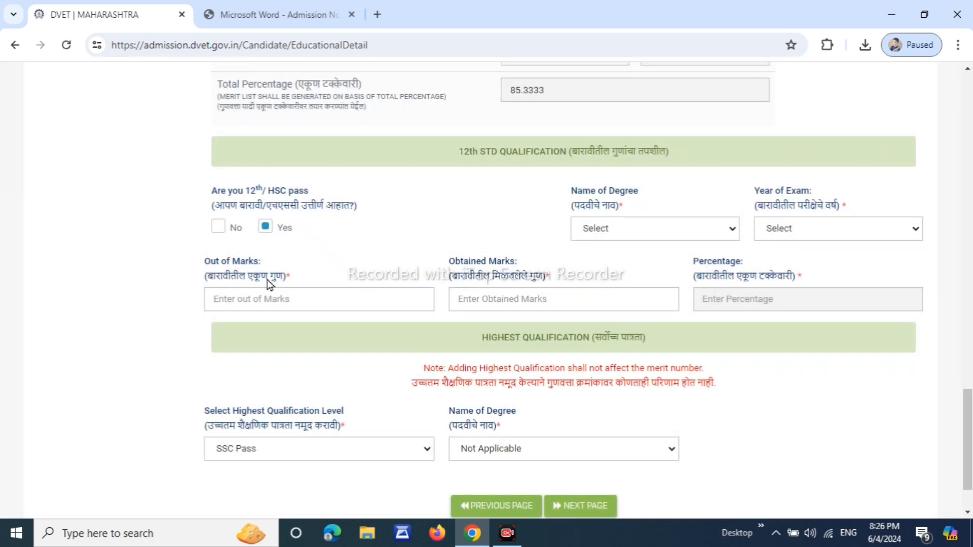
click(218, 227)
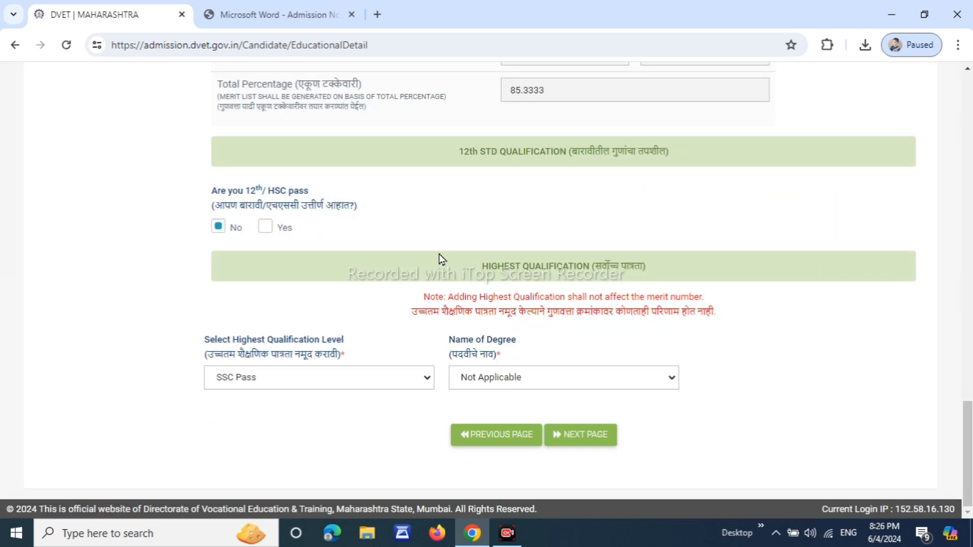
Confirm SSC Pass and degree Not Applicable, then continue to Step 6
click(275, 376)
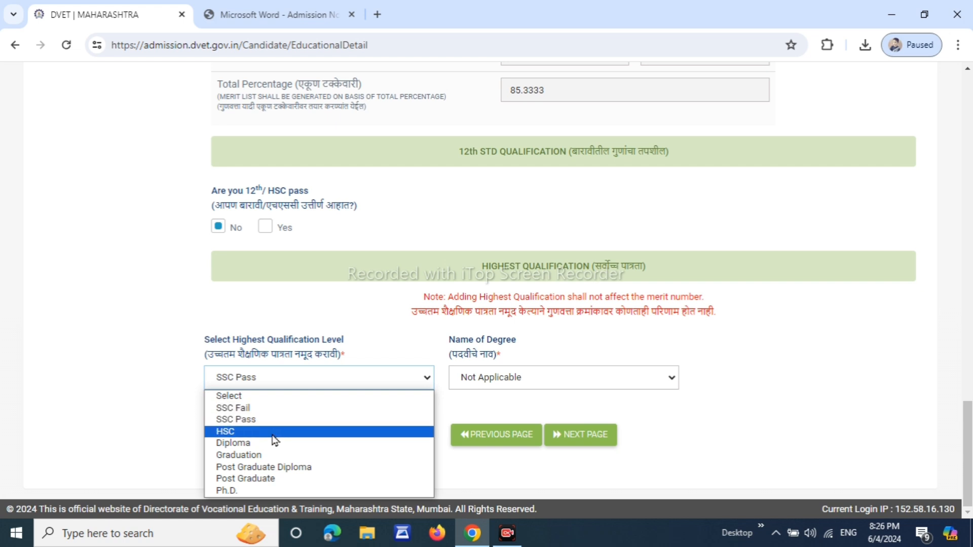
click(334, 419)
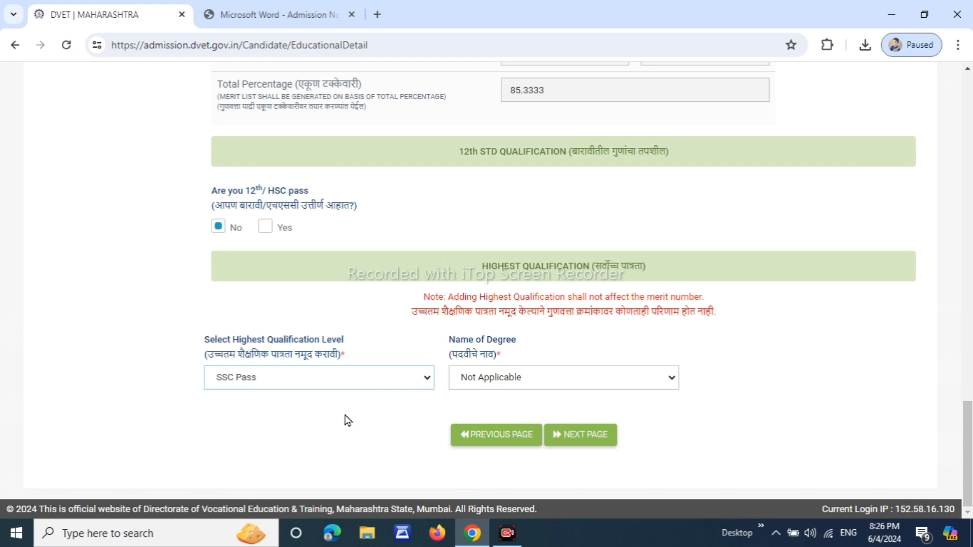
click(494, 378)
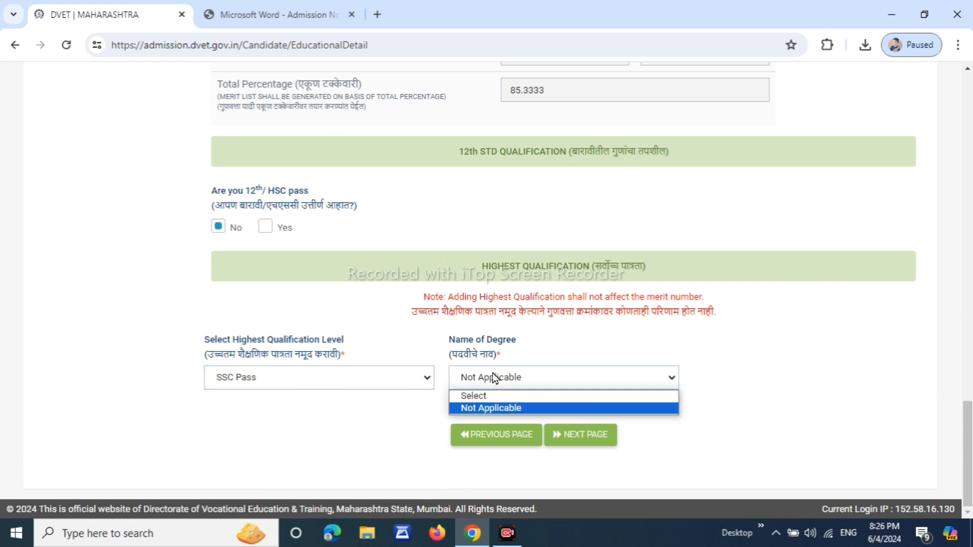
click(491, 408)
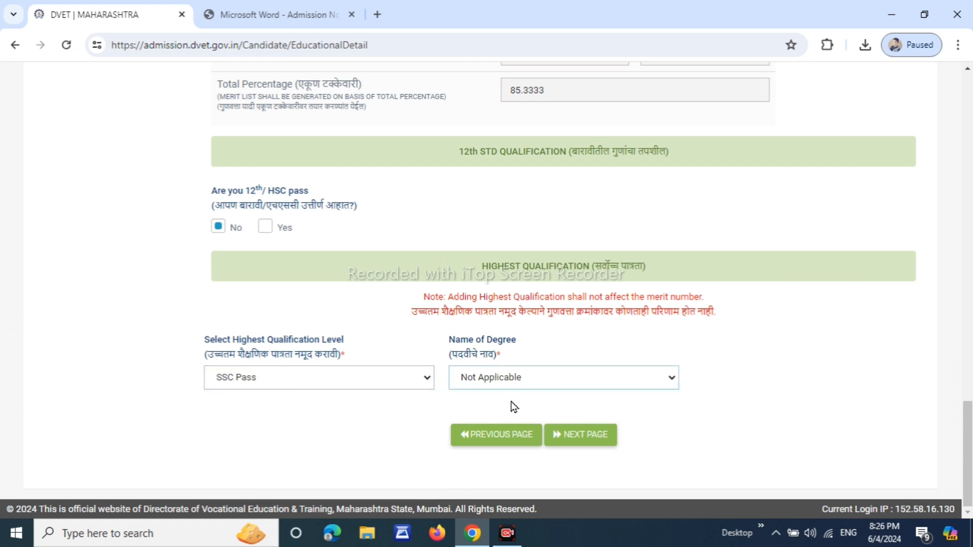
click(595, 444)
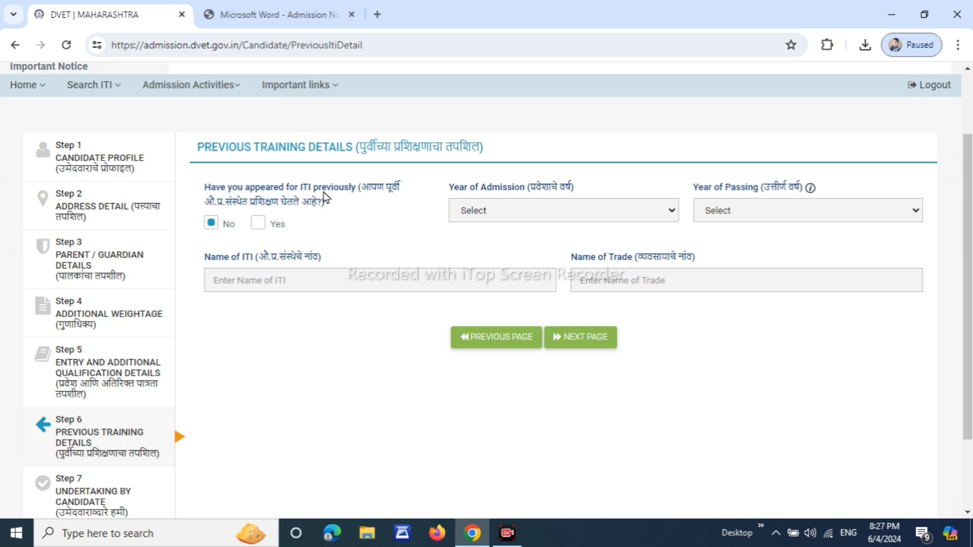
Check the admission and passing year fields under Yes, revert prior ITI to No, and continue to Step 7
drag(322, 187, 369, 207)
click(278, 241)
click(259, 224)
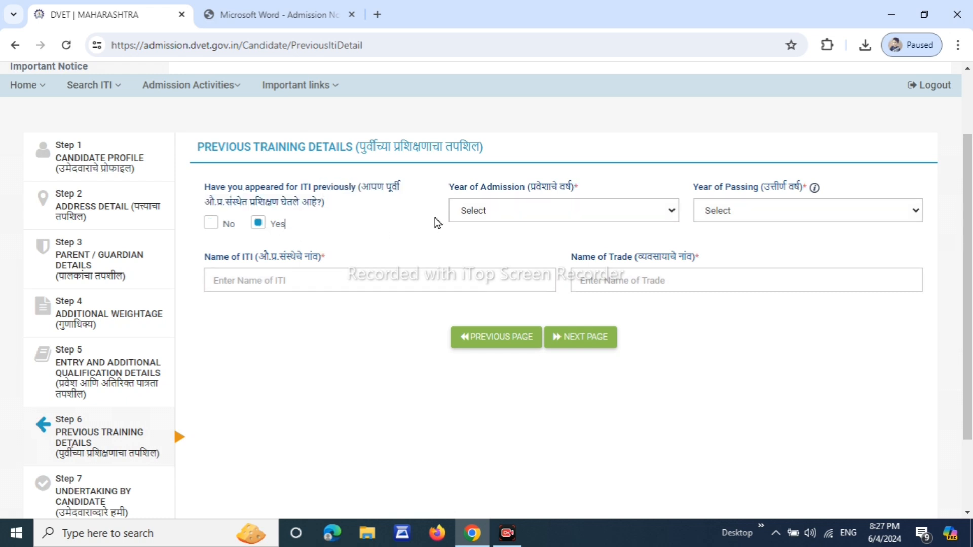
click(497, 210)
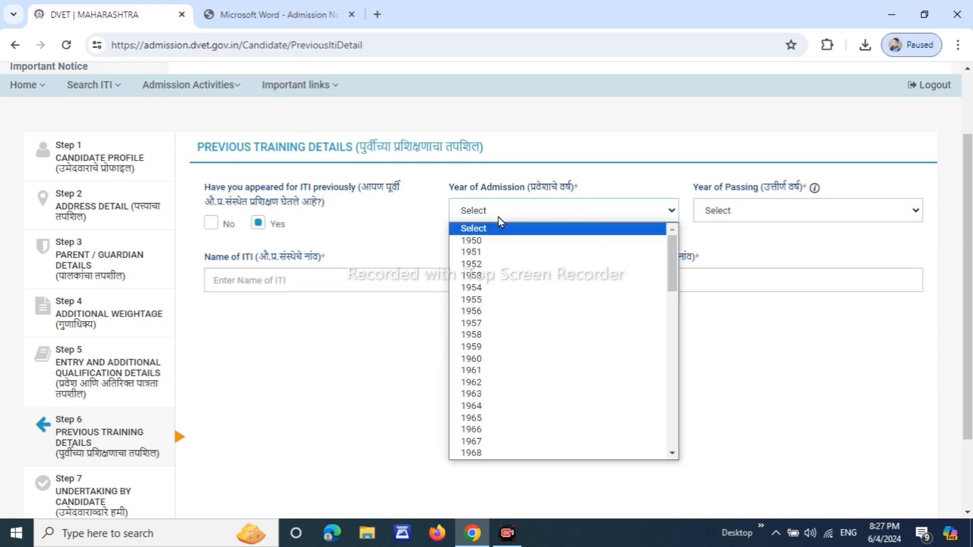
click(735, 221)
drag(293, 306, 288, 285)
click(373, 278)
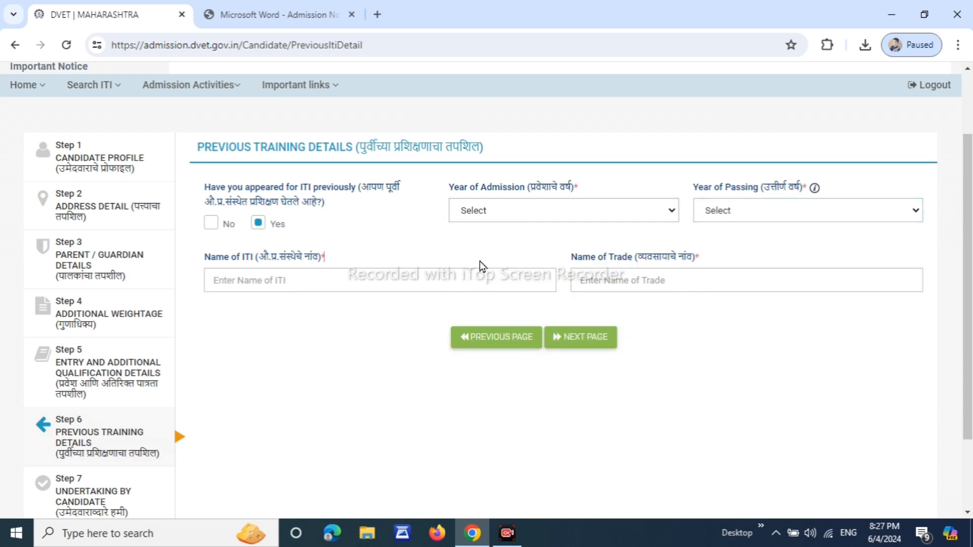
drag(599, 256, 643, 279)
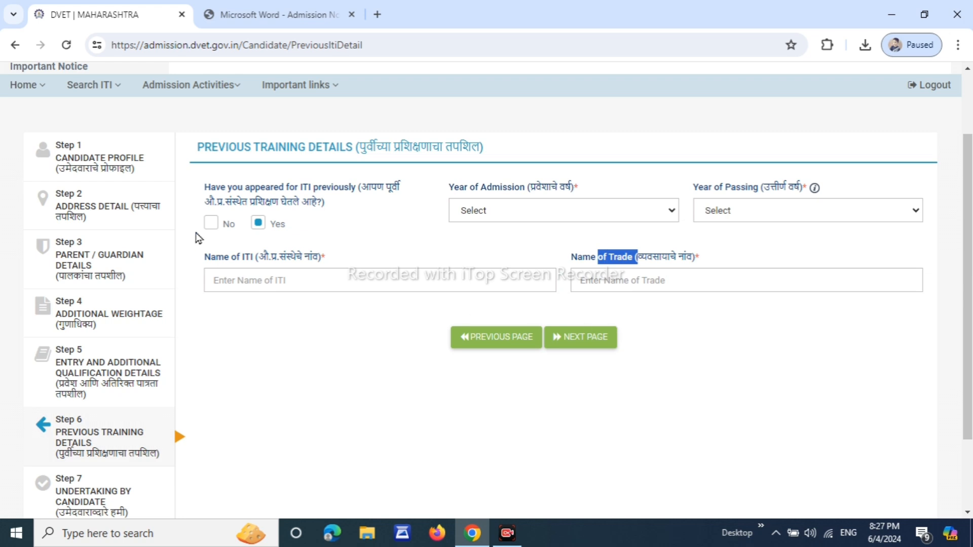
click(211, 223)
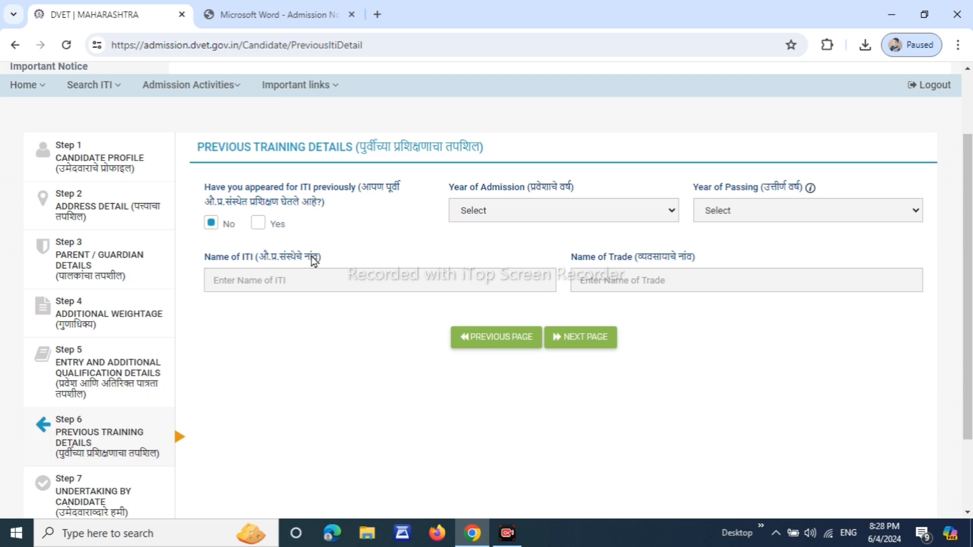
click(259, 224)
click(211, 223)
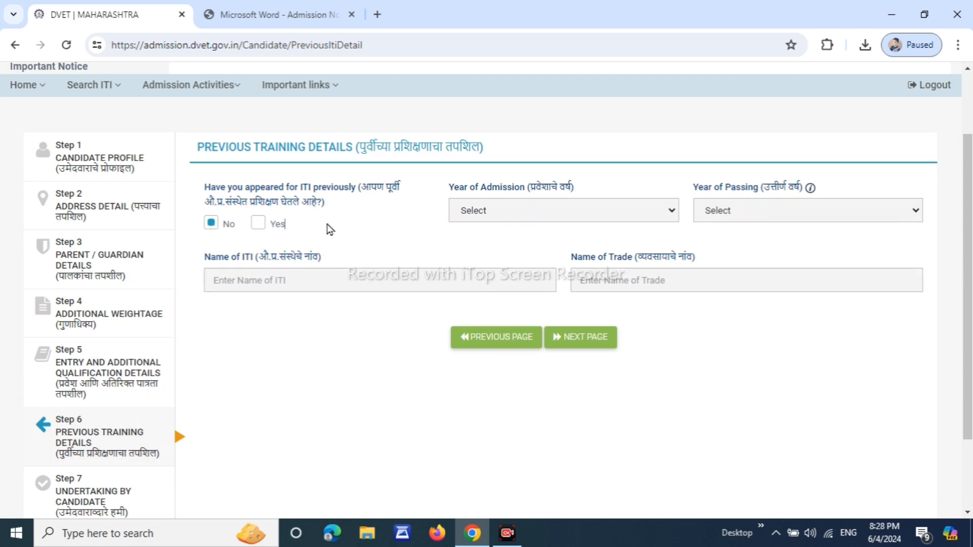
click(597, 346)
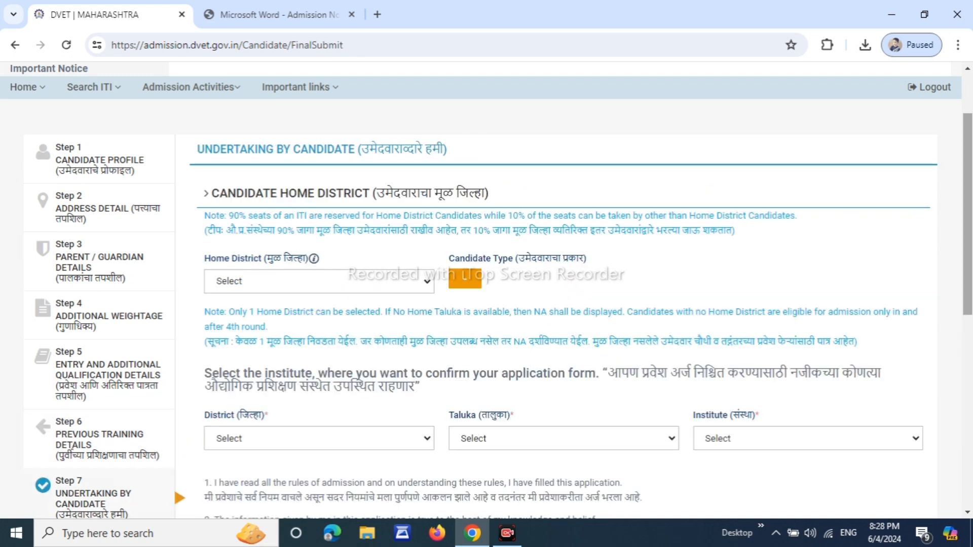
Select Buldana as the home district, making Candidate Type A
drag(214, 257, 268, 260)
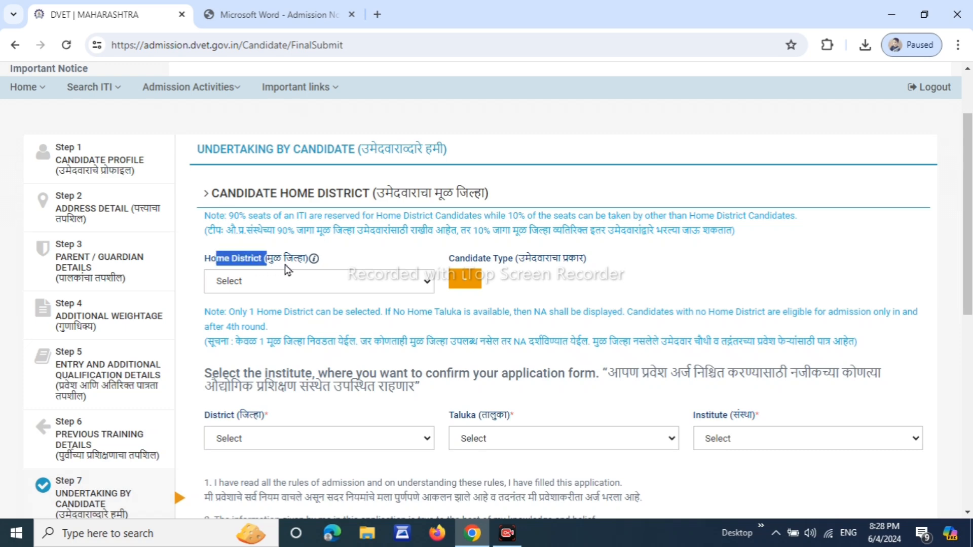
click(349, 264)
click(382, 287)
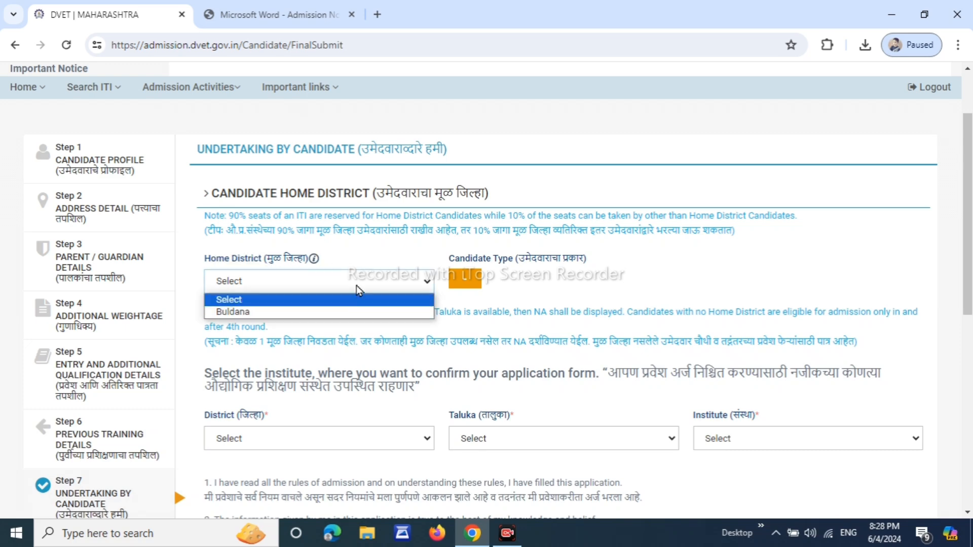
click(443, 306)
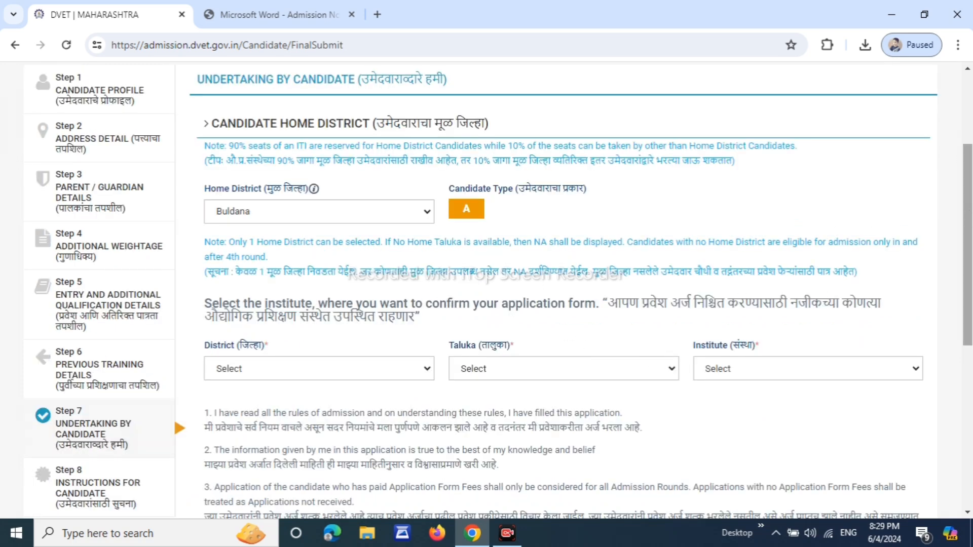
Scroll down and read the Marathi institute-choice headings
scroll(946, 213, down, 2)
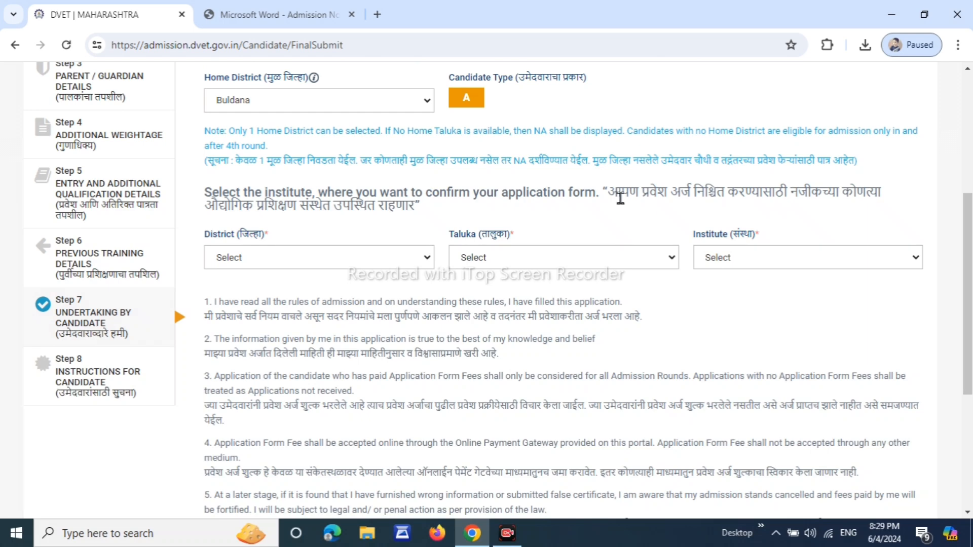
drag(621, 194, 868, 218)
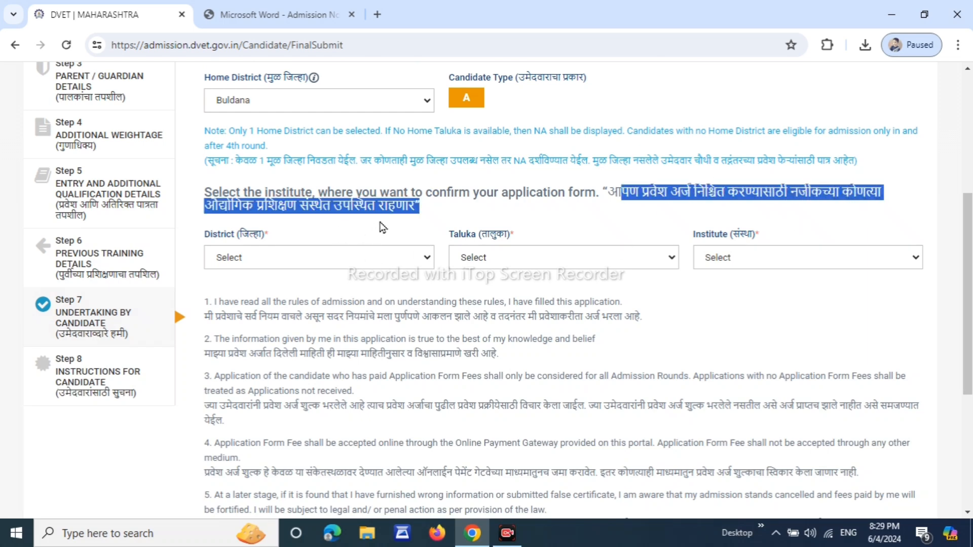
click(292, 207)
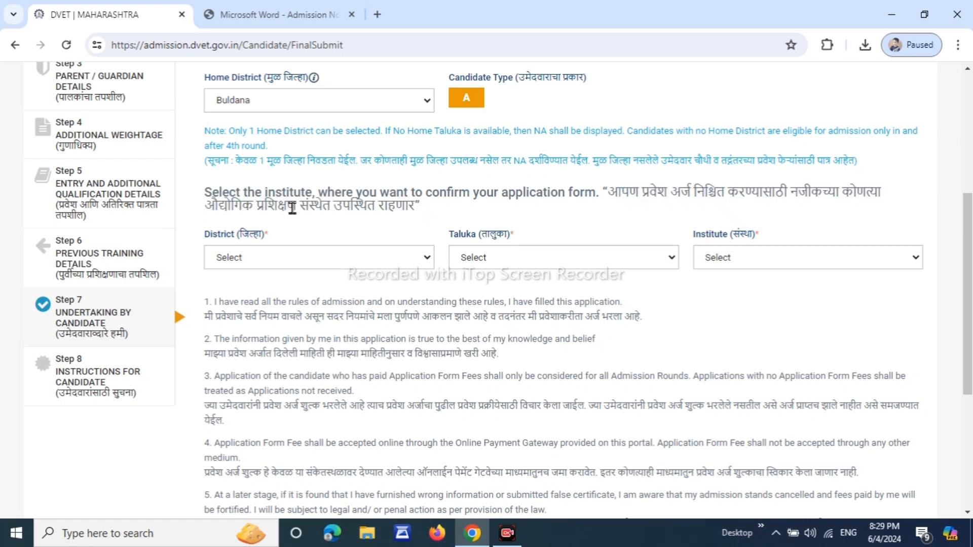
drag(265, 206, 320, 206)
click(321, 207)
drag(607, 192, 634, 222)
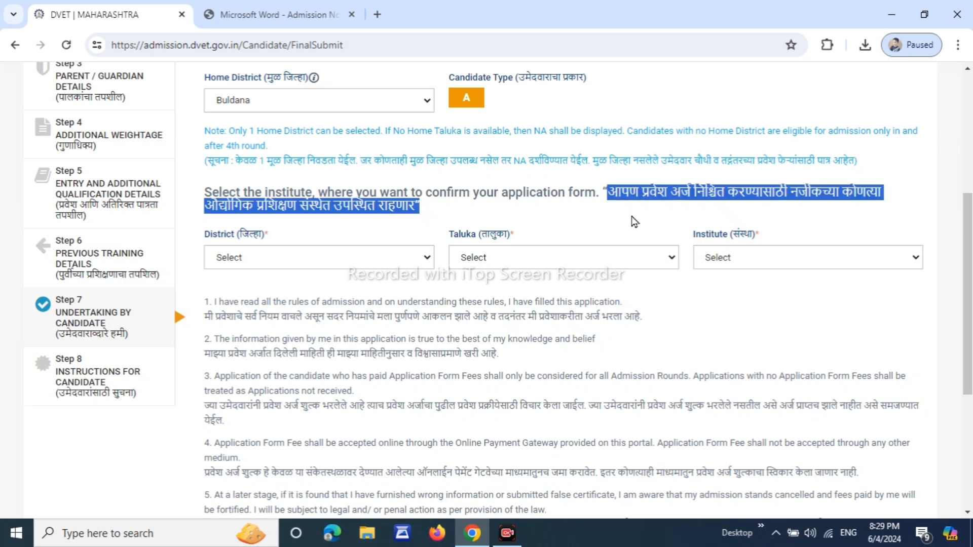
click(592, 197)
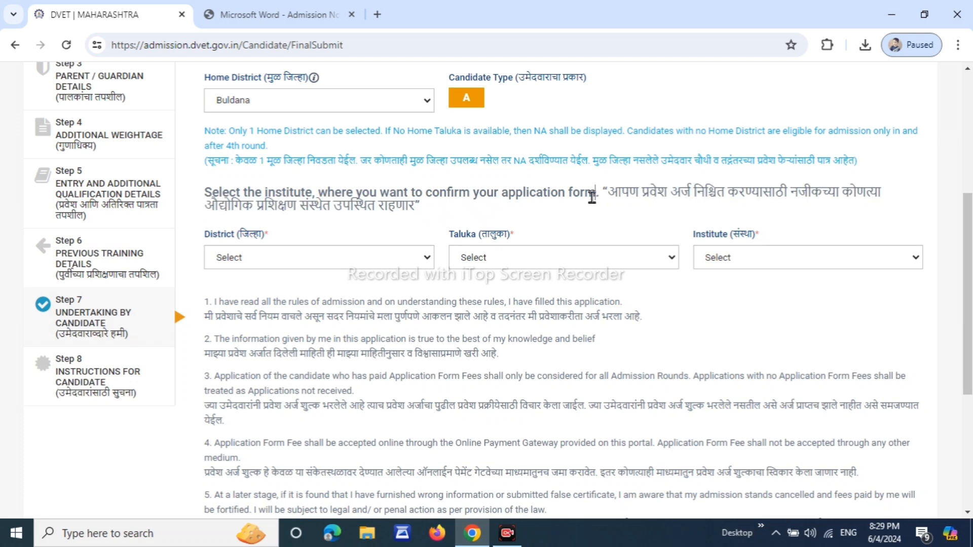
Pick district Buldana, taluka Sindkhed Raja and Government Industrial Training Institute, Sindkhed Raja as the institute
click(315, 263)
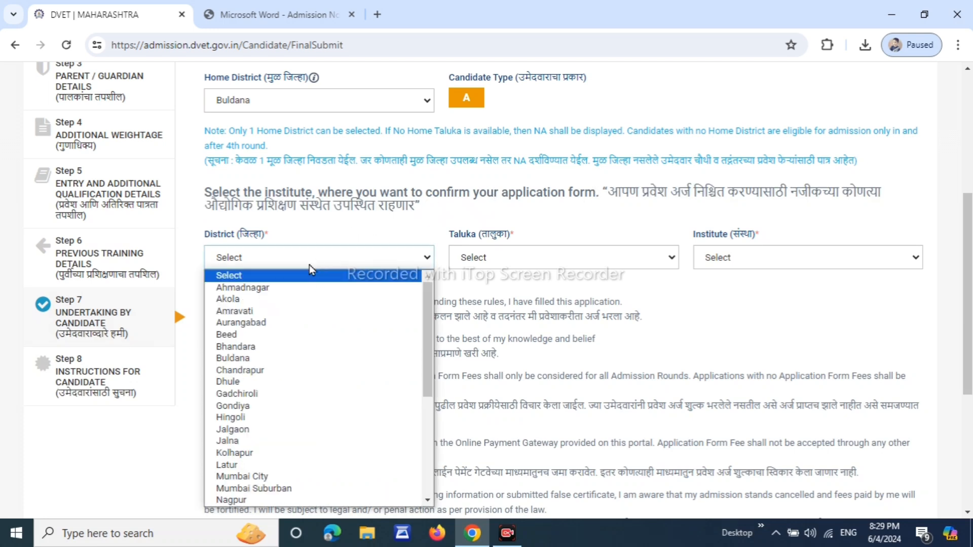
click(311, 359)
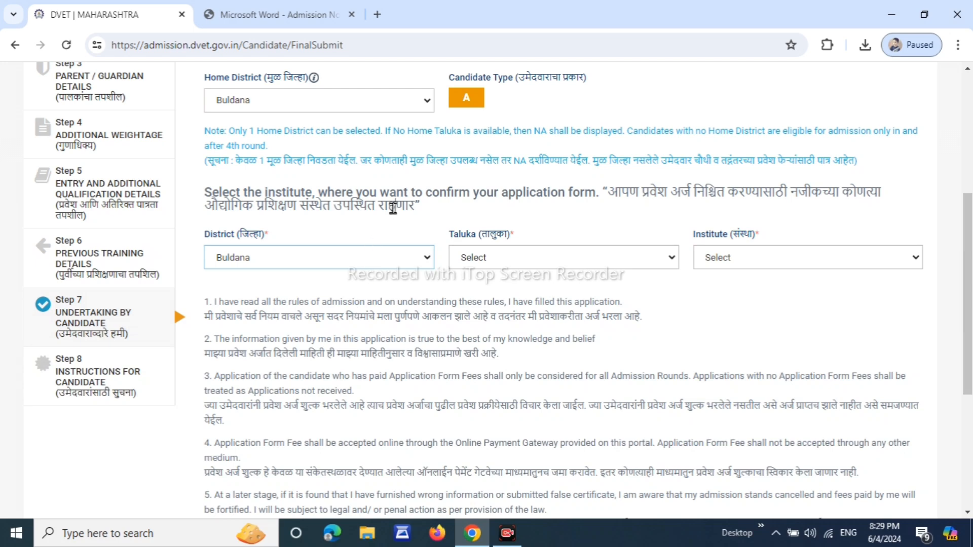
click(494, 264)
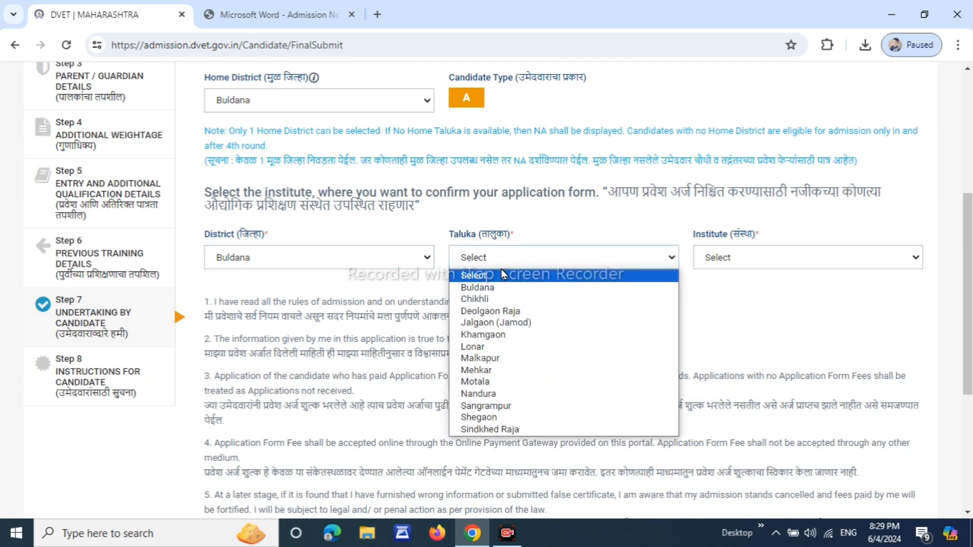
click(512, 430)
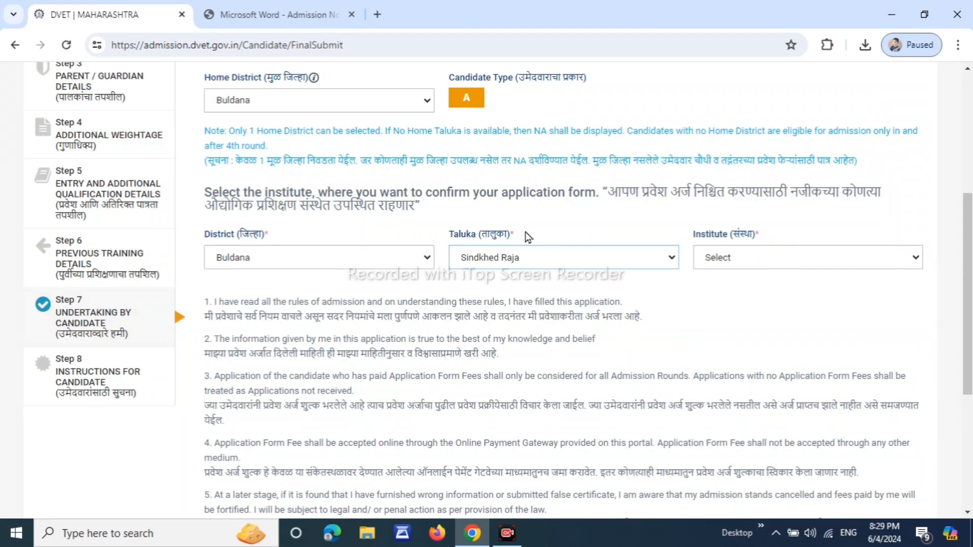
click(708, 259)
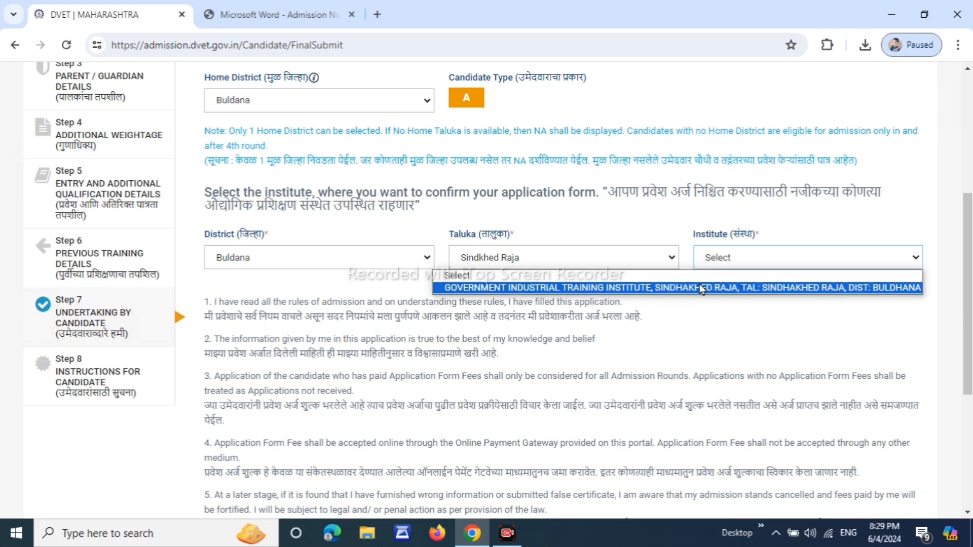
click(702, 288)
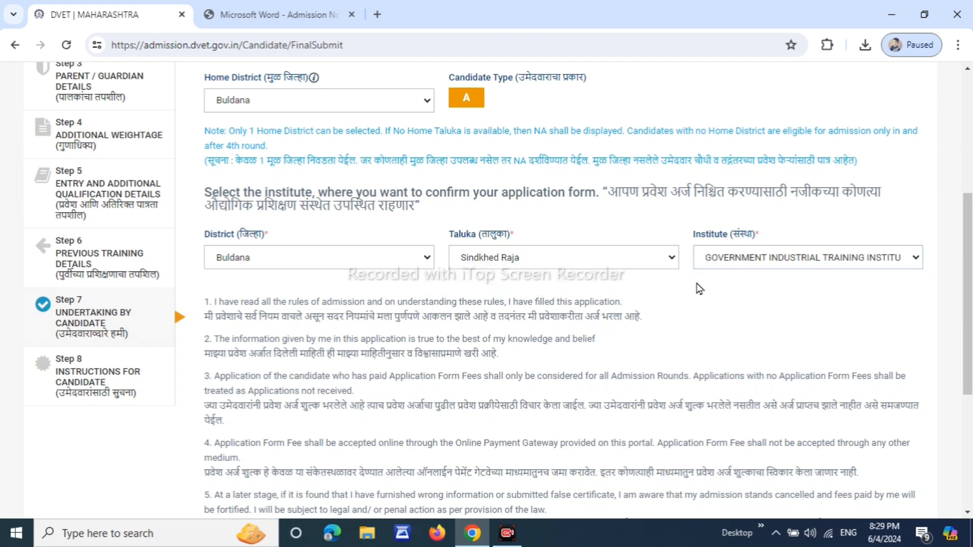
Accept the undertaking declarations and go to Make Payment for the ₹100 registration fee
scroll(968, 294, down, 3)
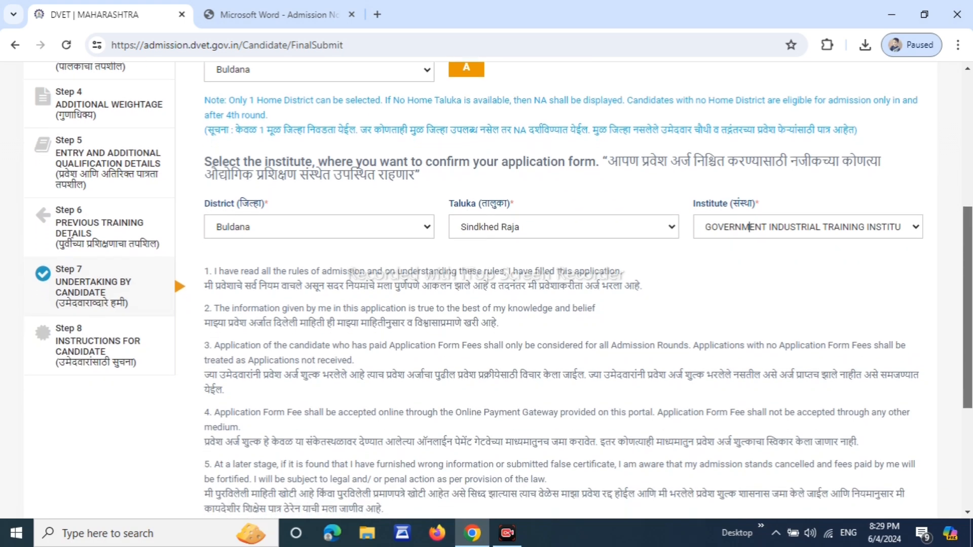
scroll(950, 319, down, 1)
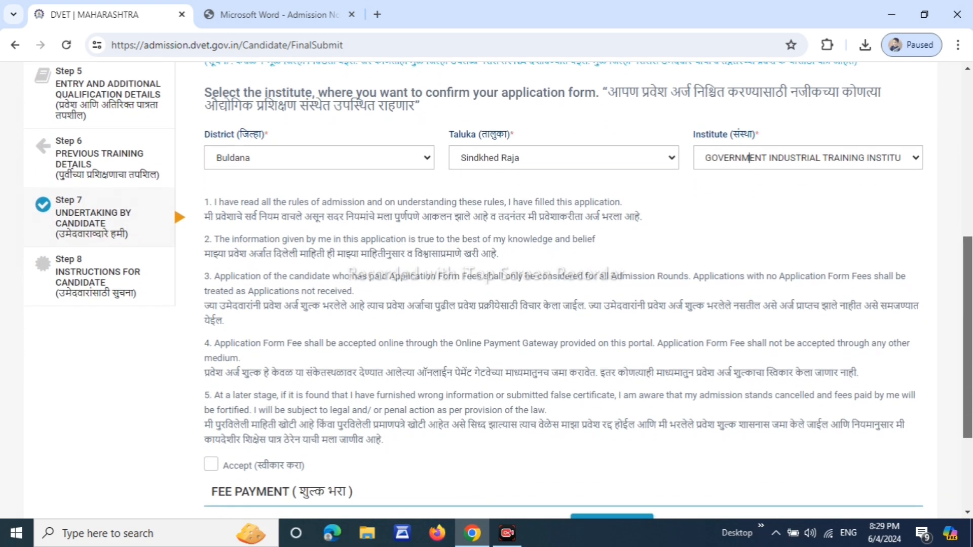
scroll(949, 319, down, 1)
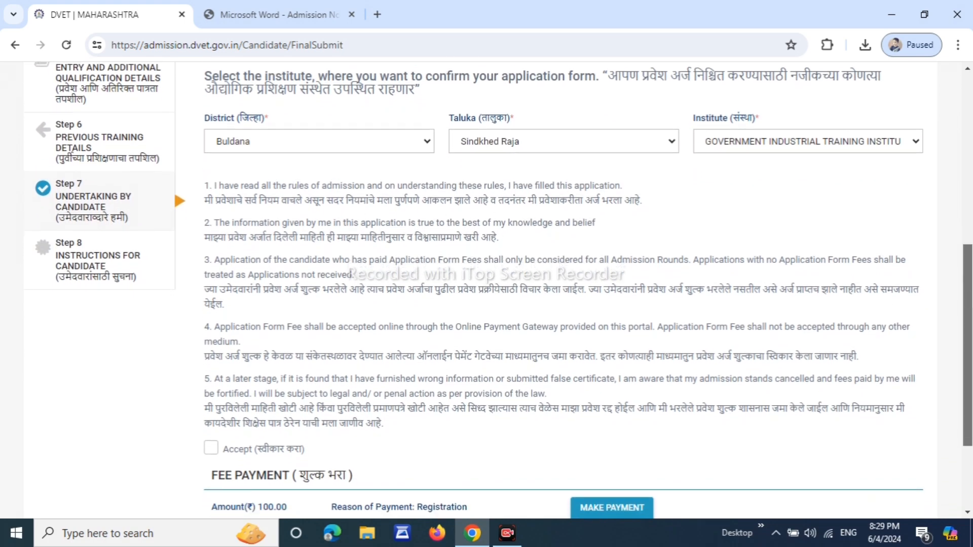
double_click(750, 116)
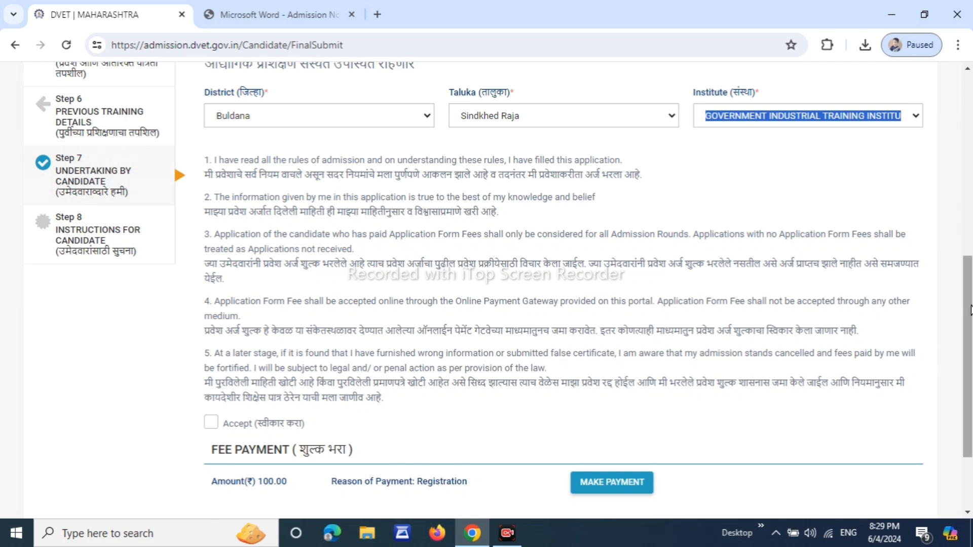
scroll(950, 337, down, 3)
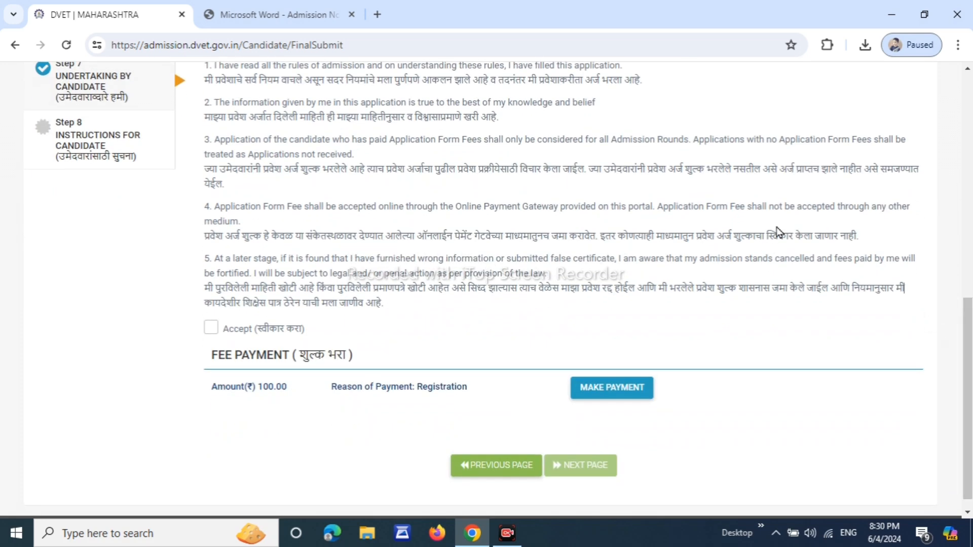
click(212, 330)
click(612, 392)
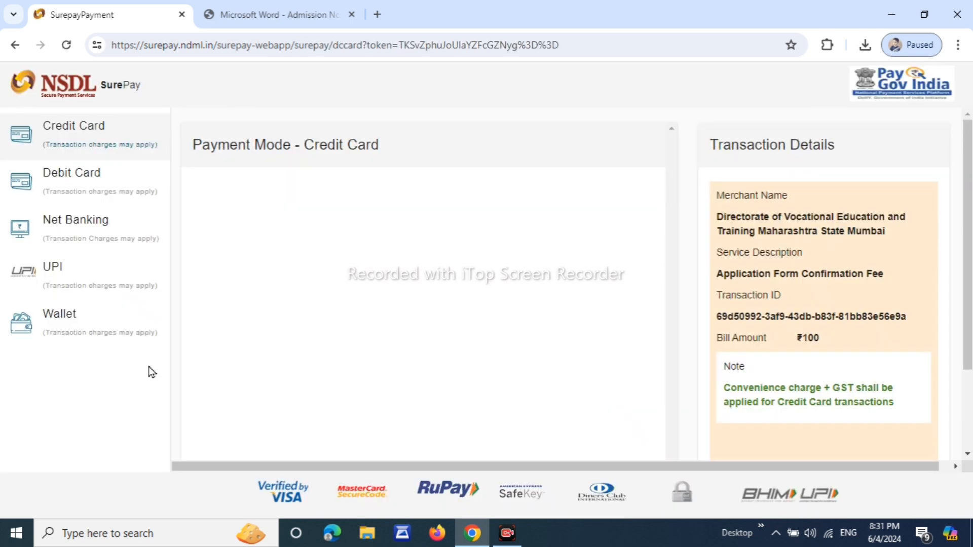
Compare debit card and net banking, settle on UPI for the ₹100 fee, then return to the notification PDF
click(127, 278)
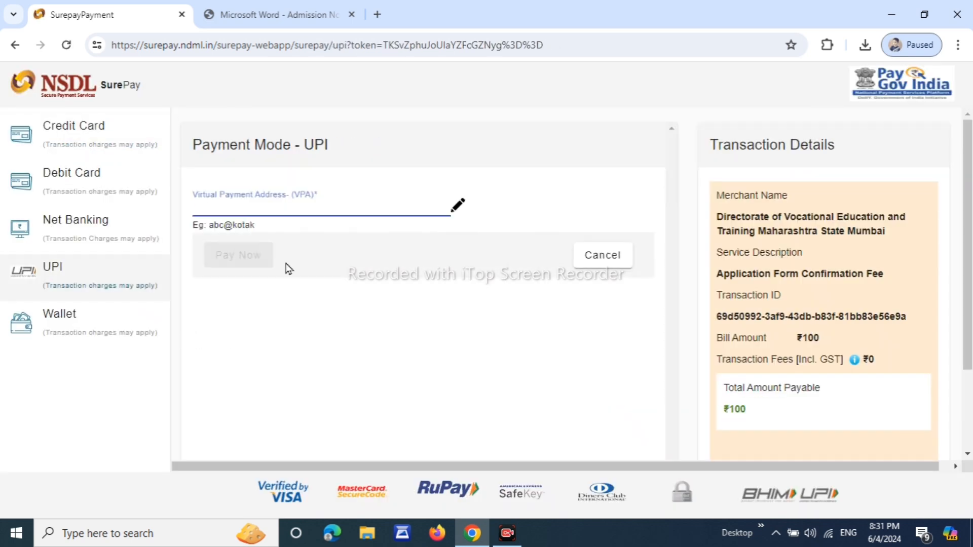
click(104, 151)
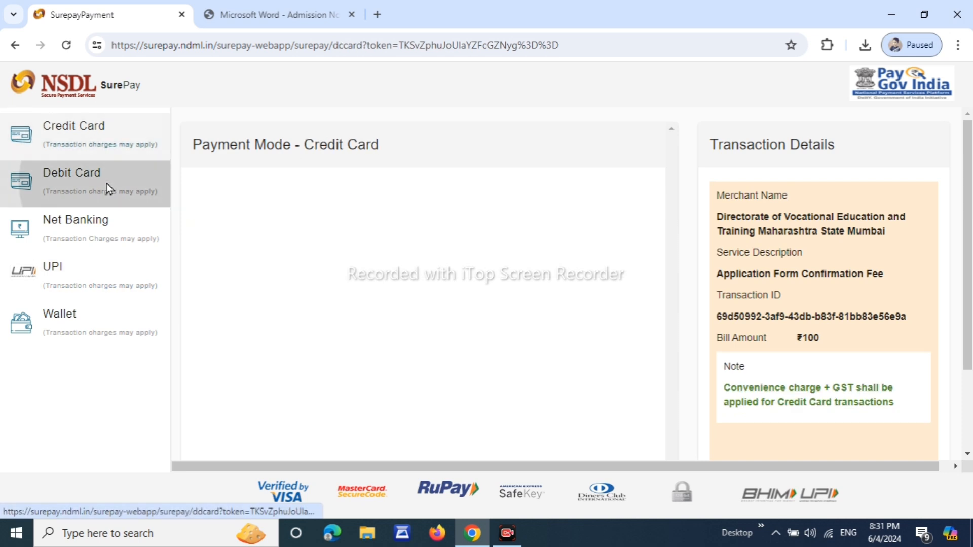
click(107, 184)
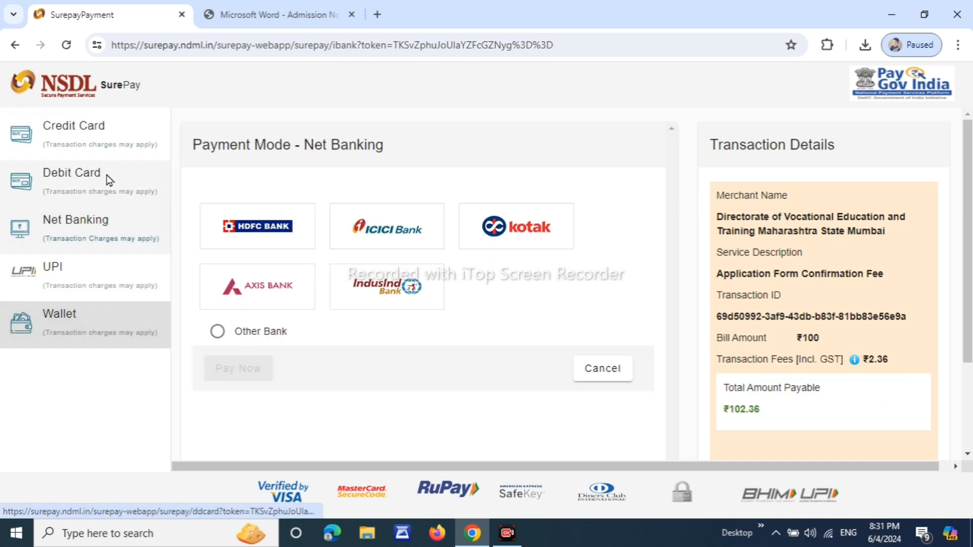
click(107, 273)
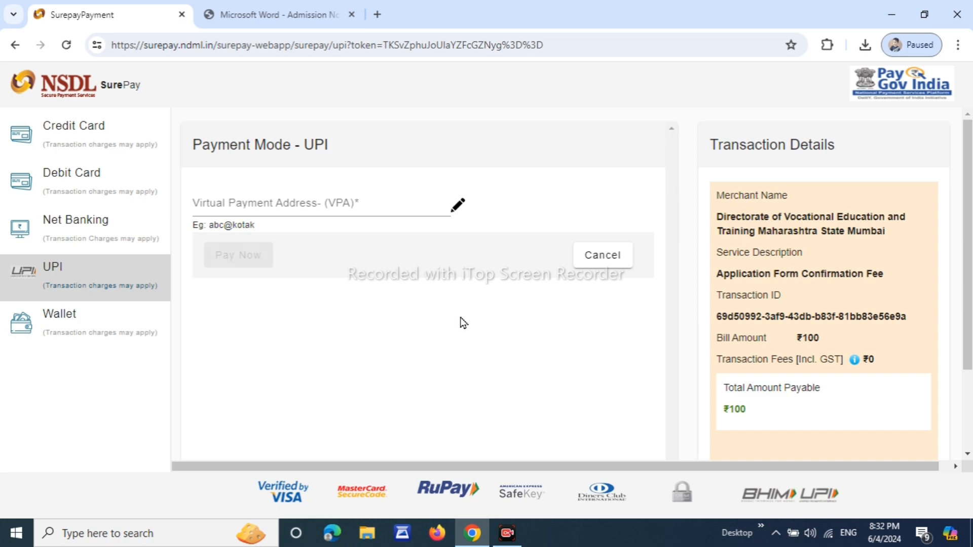
click(259, 15)
Scroll back to page 2's schedule table showing online application from 03 June to 30 June 2024
scroll(377, 287, up, 4)
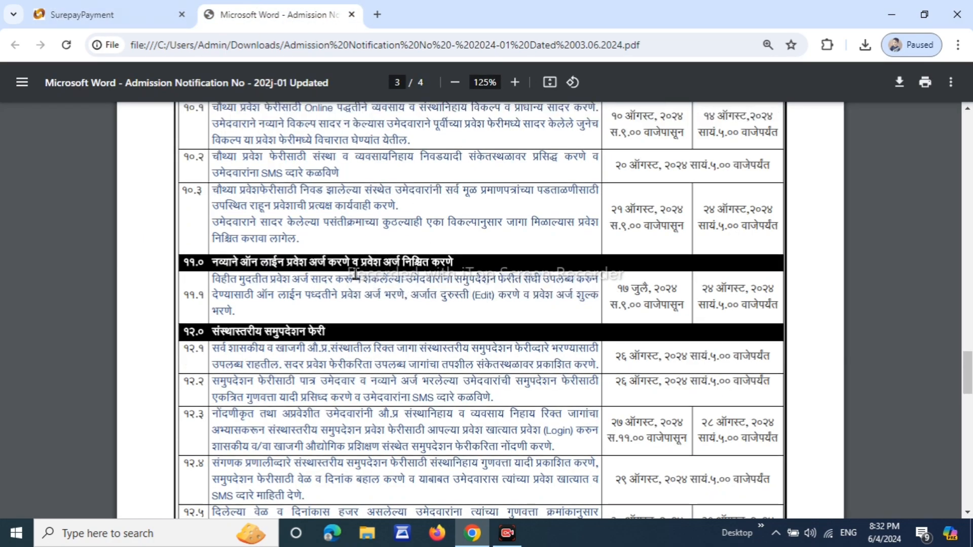
scroll(377, 287, up, 10)
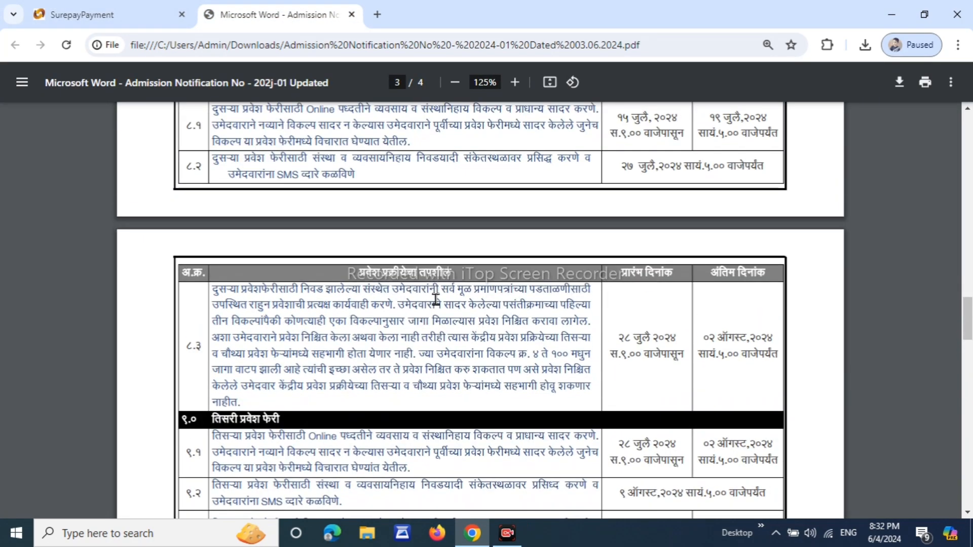
scroll(436, 300, up, 8)
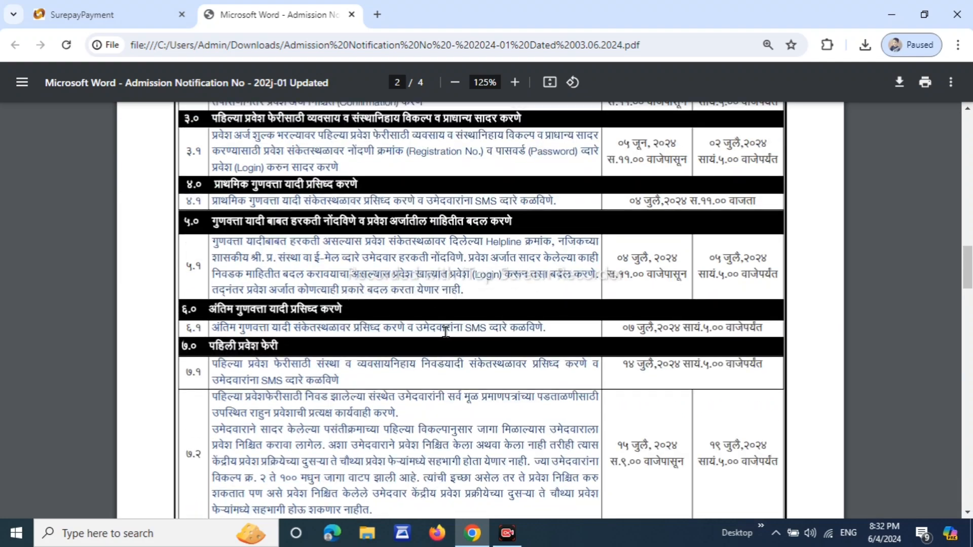
scroll(464, 322, up, 2)
scroll(465, 323, down, 4)
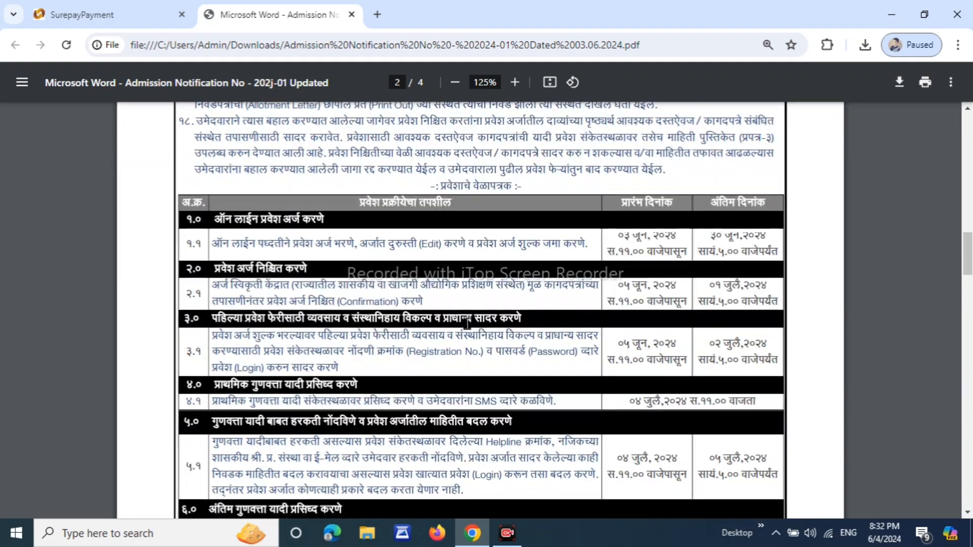